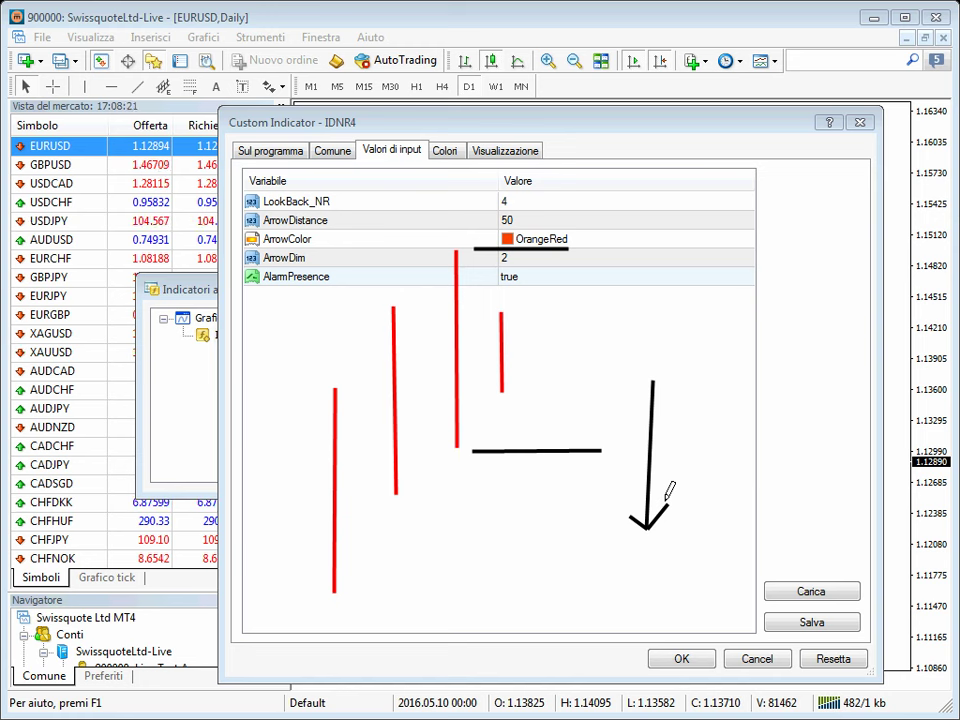
Close the IDNR4 indicator settings and the list of indicators applied to the EURUSD chart.
{"action": "key", "text": "Escape"}
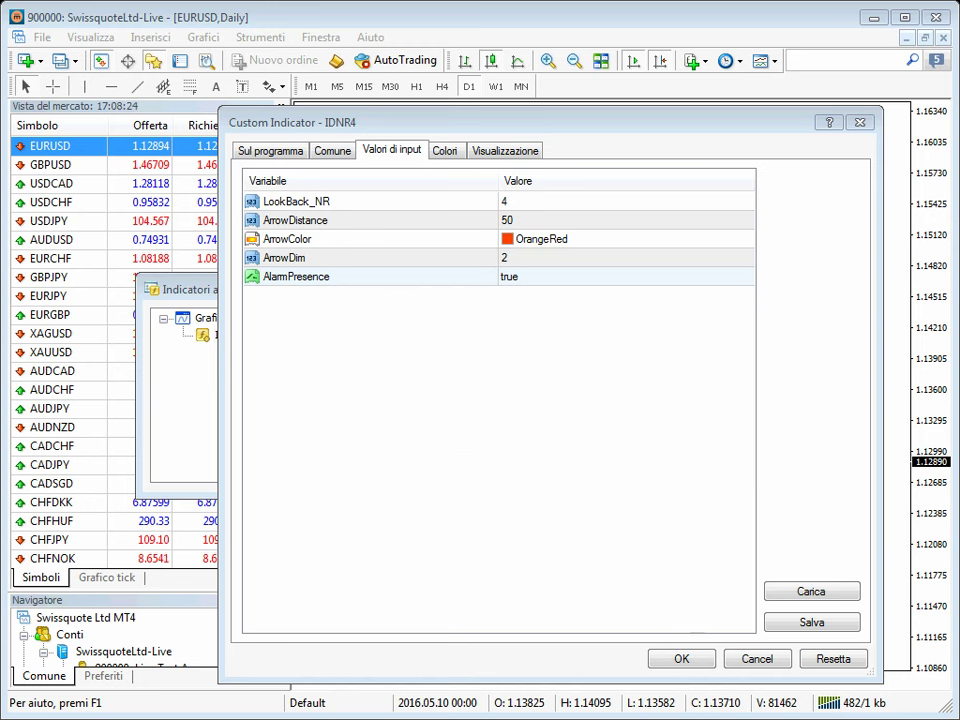
{"action": "left_click", "coordinate": [857, 122]}
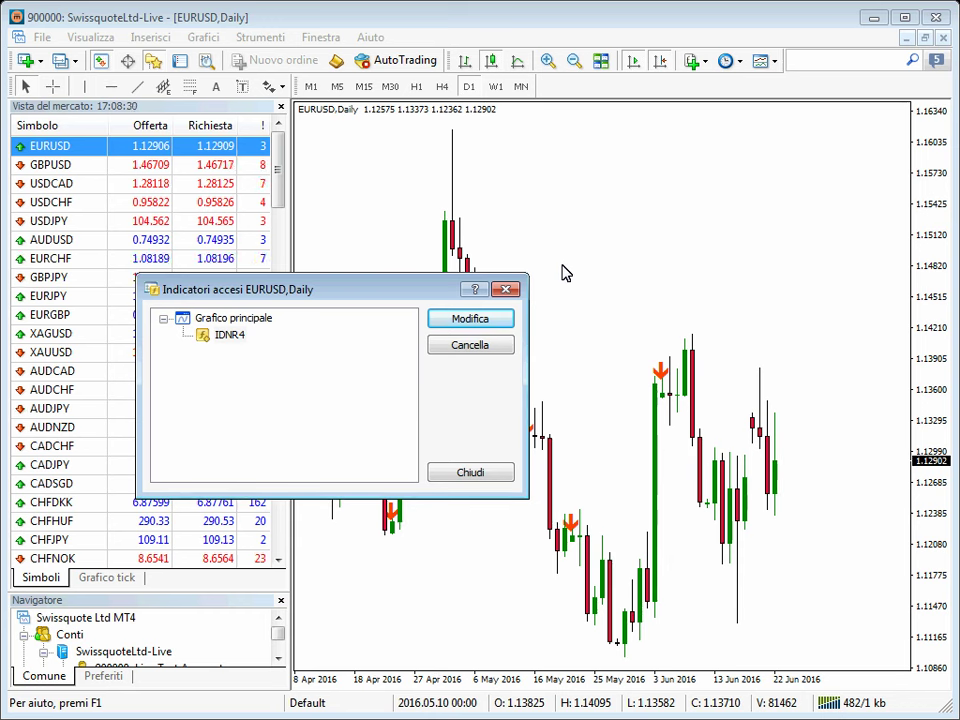
{"action": "left_click", "coordinate": [506, 290]}
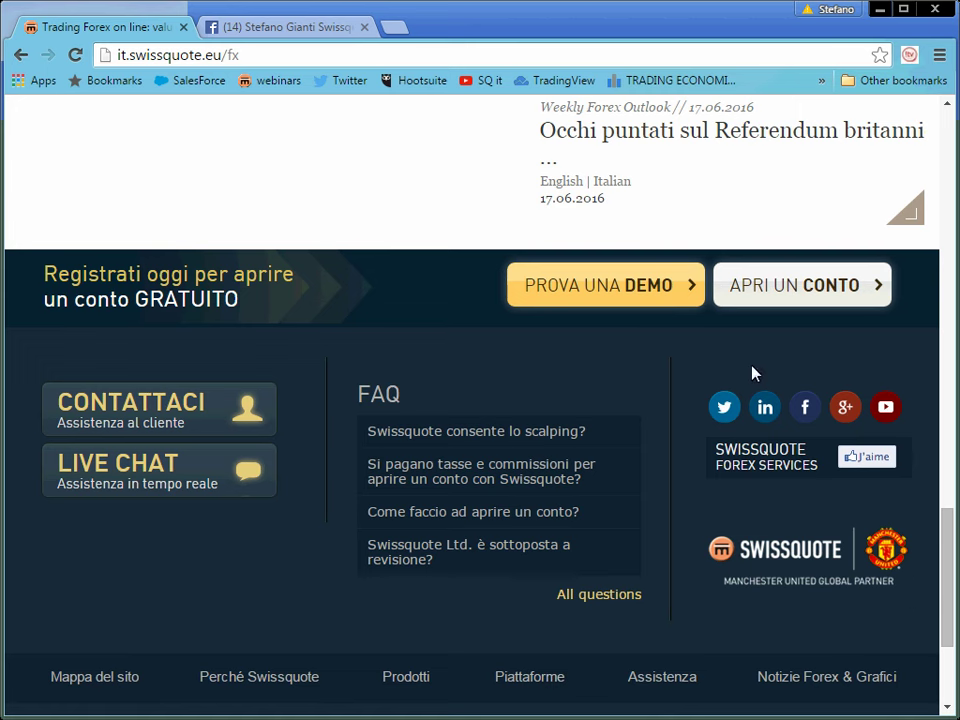
On the Swissquote website in the browser, open the application form for a new account.
{"action": "scroll", "coordinate": [491, 295], "scroll_direction": "up", "scroll_amount": 15}
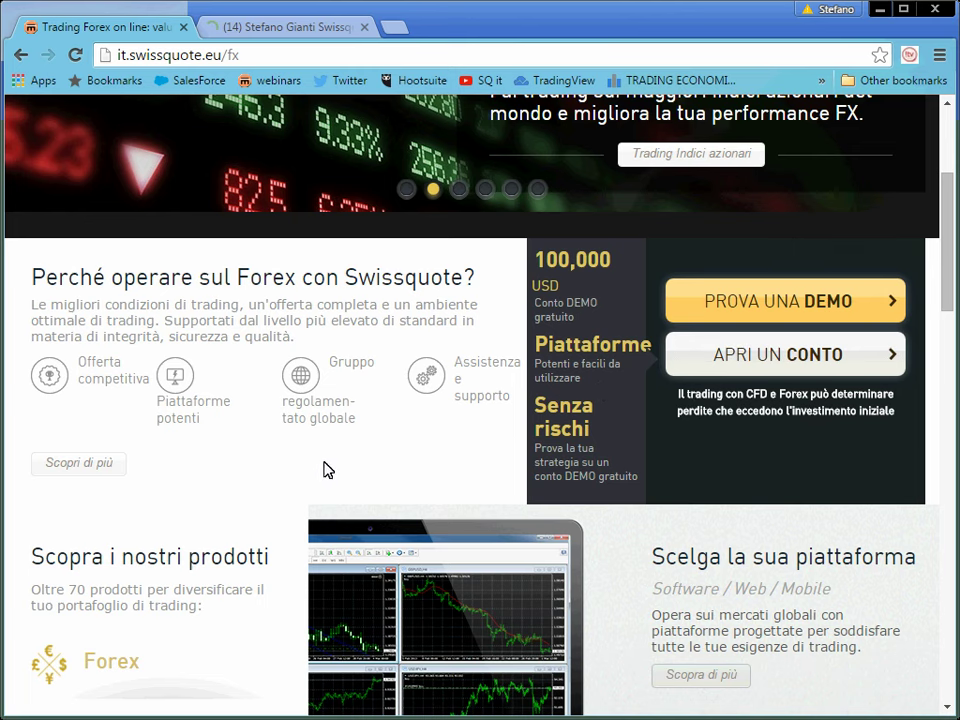
{"action": "left_click", "coordinate": [732, 362]}
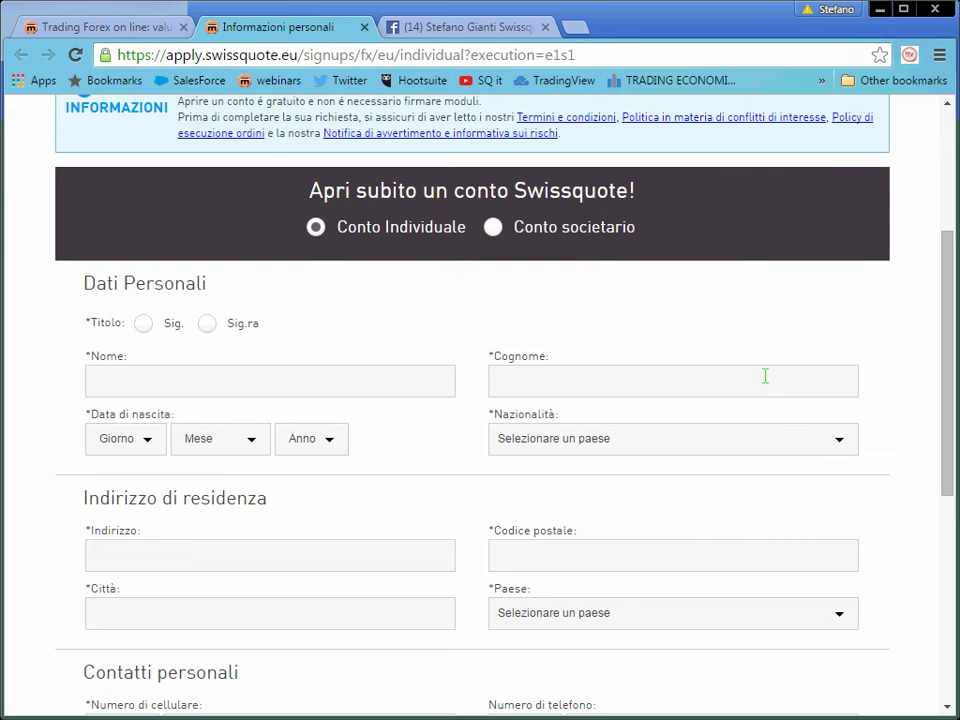
{"action": "scroll", "coordinate": [735, 223], "scroll_direction": "up", "scroll_amount": 3}
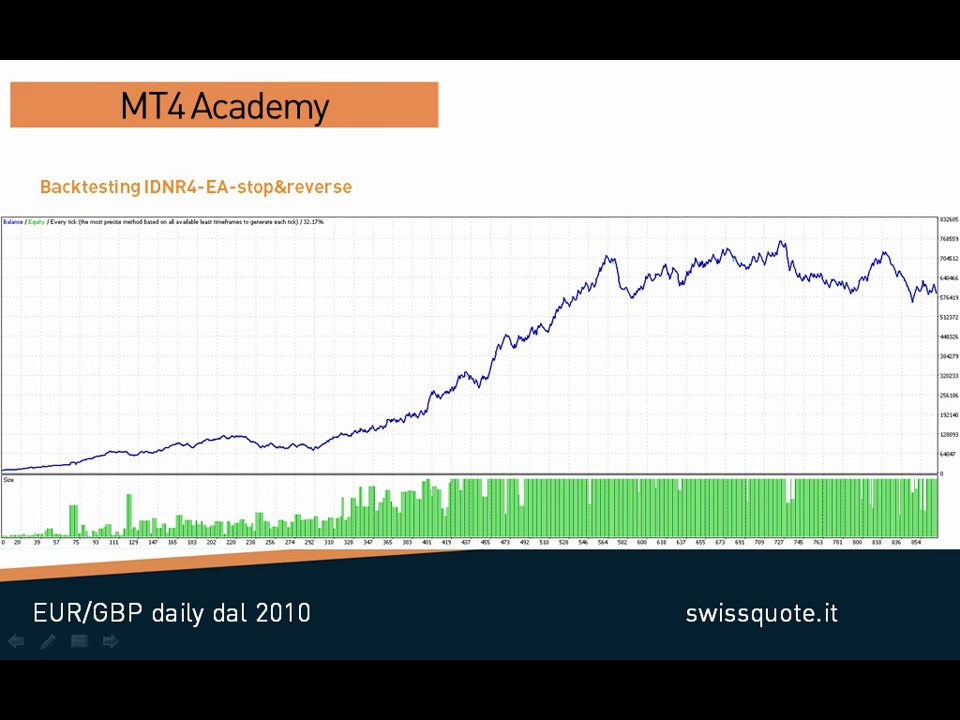
{"action": "left_click", "coordinate": [328, 381]}
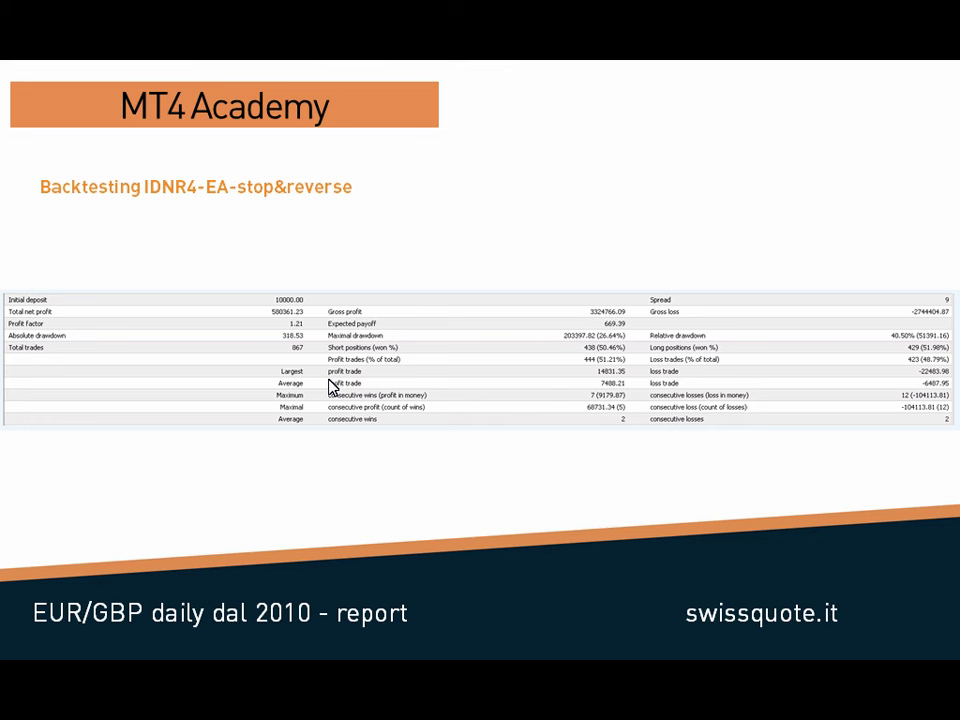
{"action": "key", "text": "Right"}
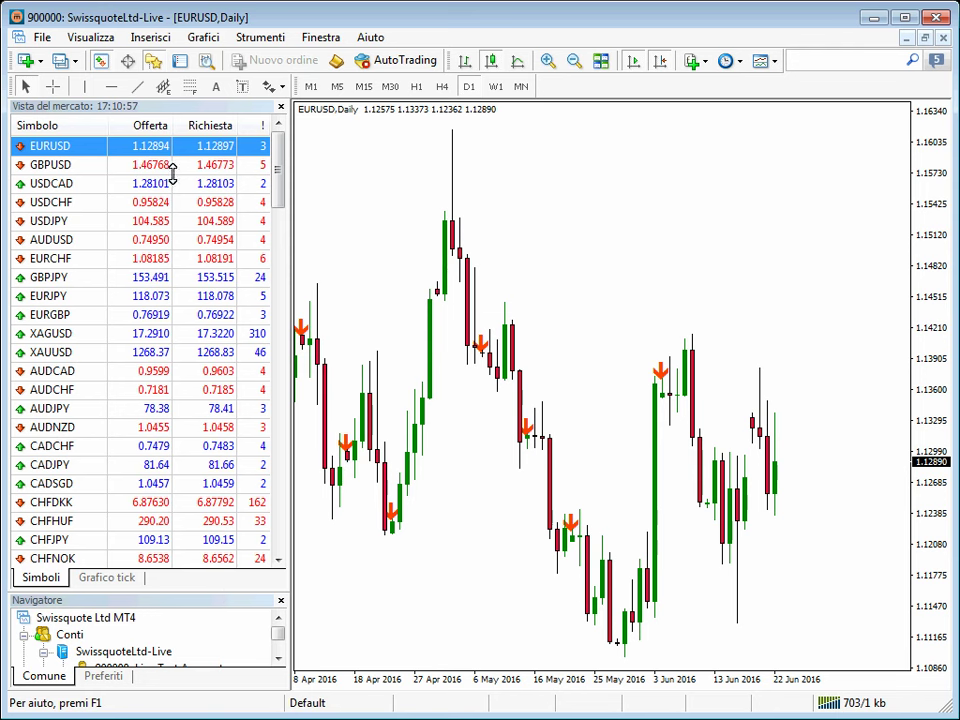
In MetaTrader 4, open the terminal's data folder and go into its MQL4 folder.
{"action": "left_click", "coordinate": [42, 37]}
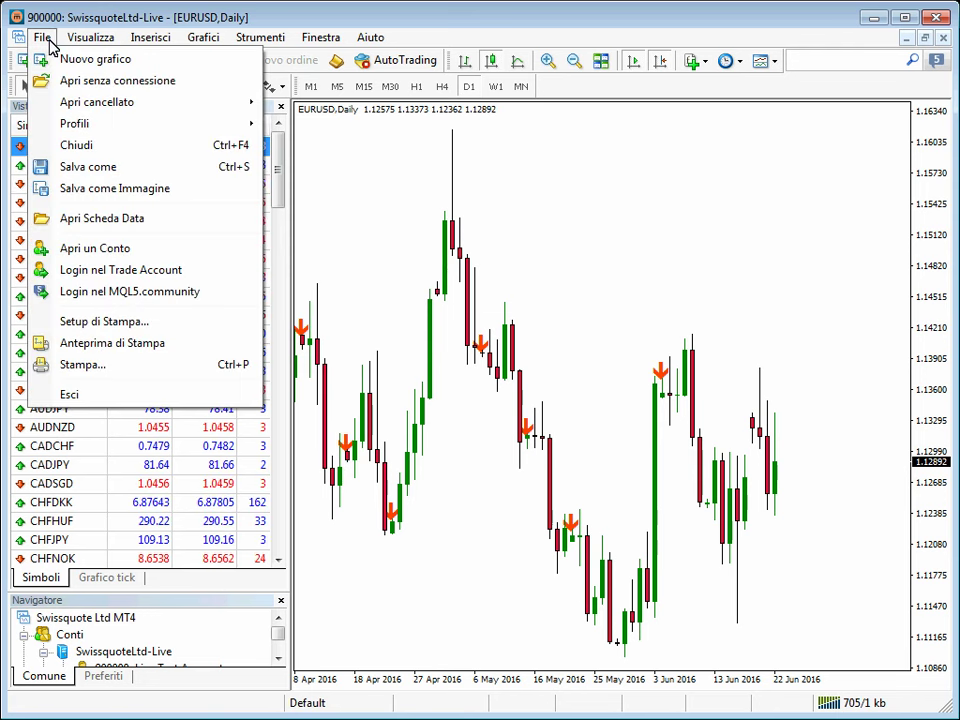
{"action": "left_click", "coordinate": [134, 220]}
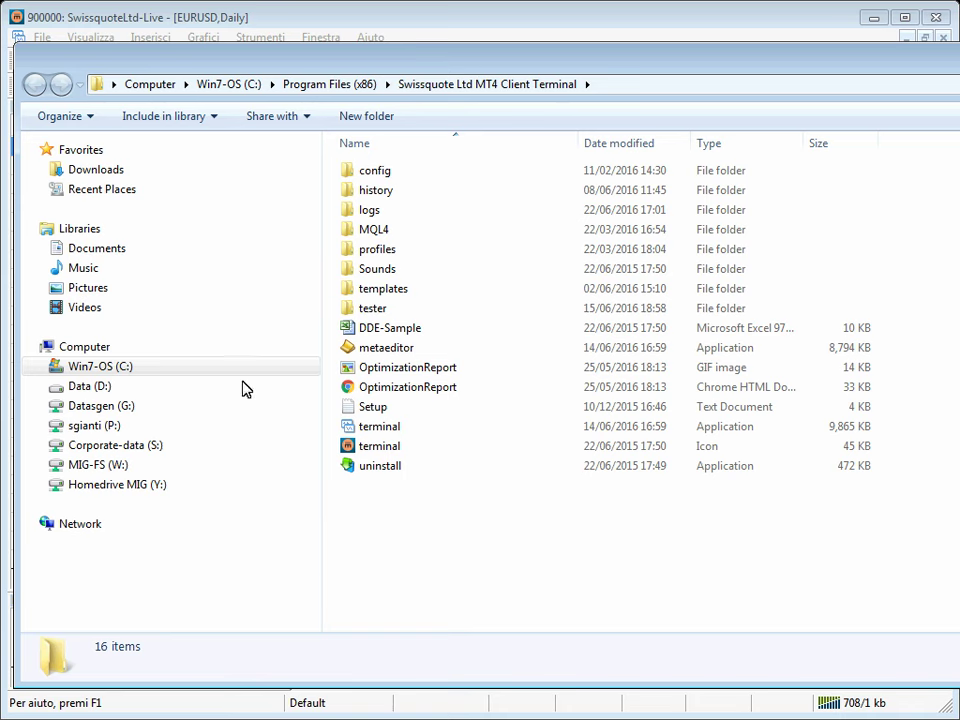
{"action": "left_click", "coordinate": [450, 448]}
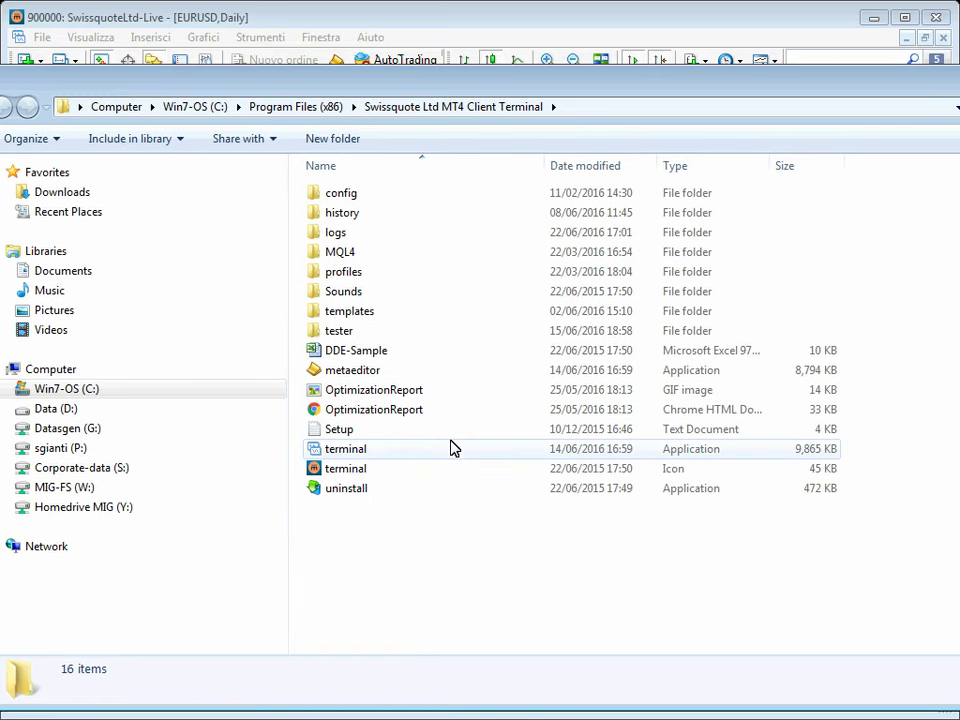
{"action": "left_click", "coordinate": [354, 258]}
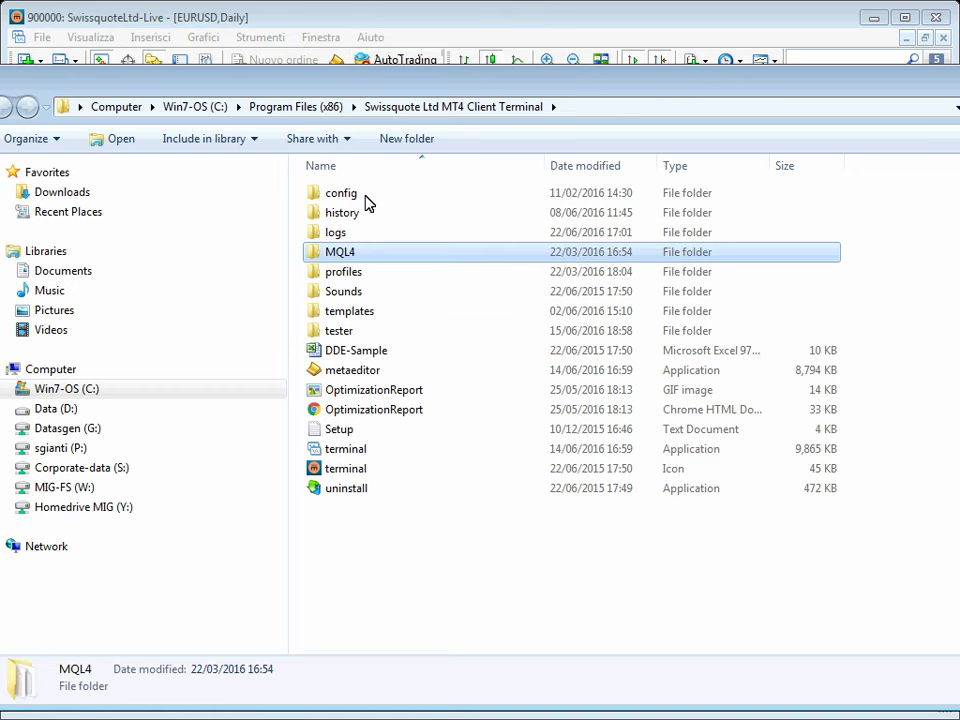
{"action": "key", "text": "Return"}
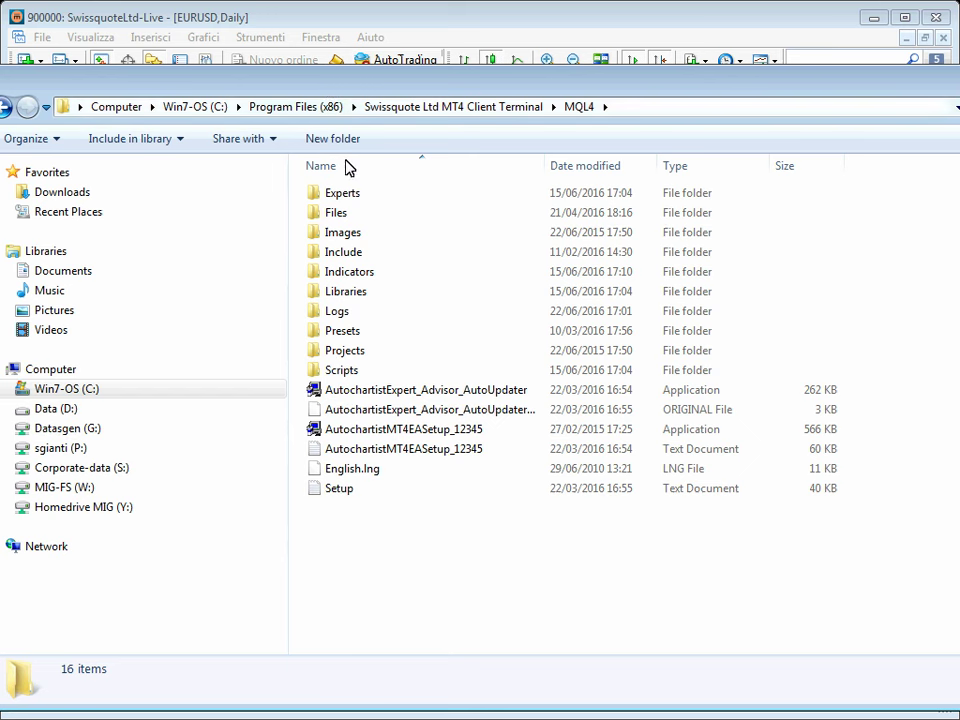
View the Experts folder inside MQL4, return to MQL4 and open the Indicators folder.
{"action": "mouse_move", "coordinate": [362, 198]}
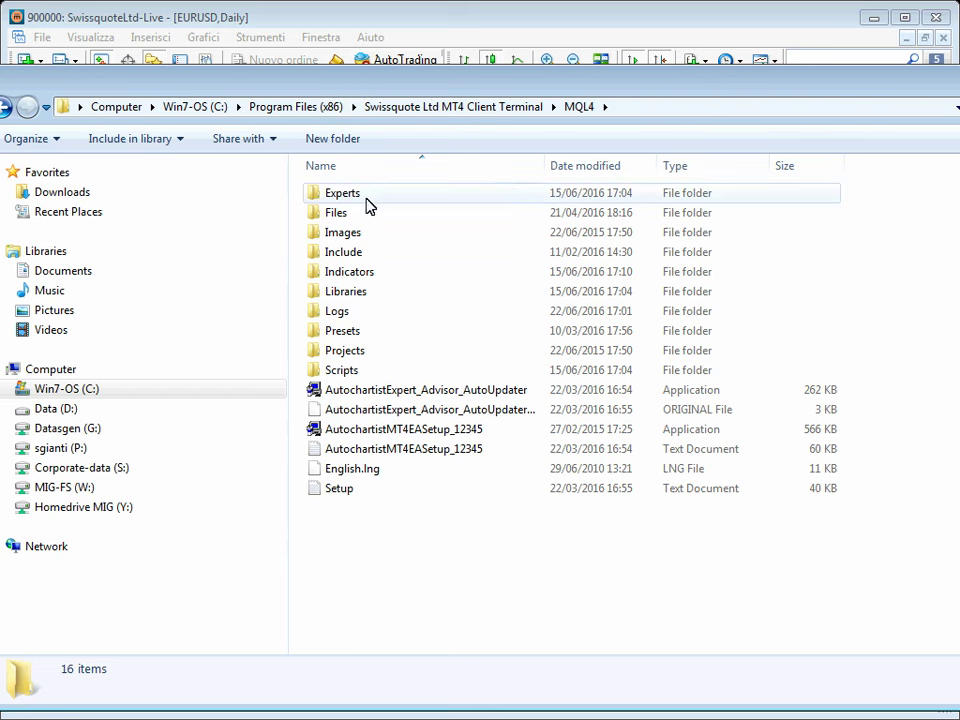
{"action": "double_click", "coordinate": [365, 200]}
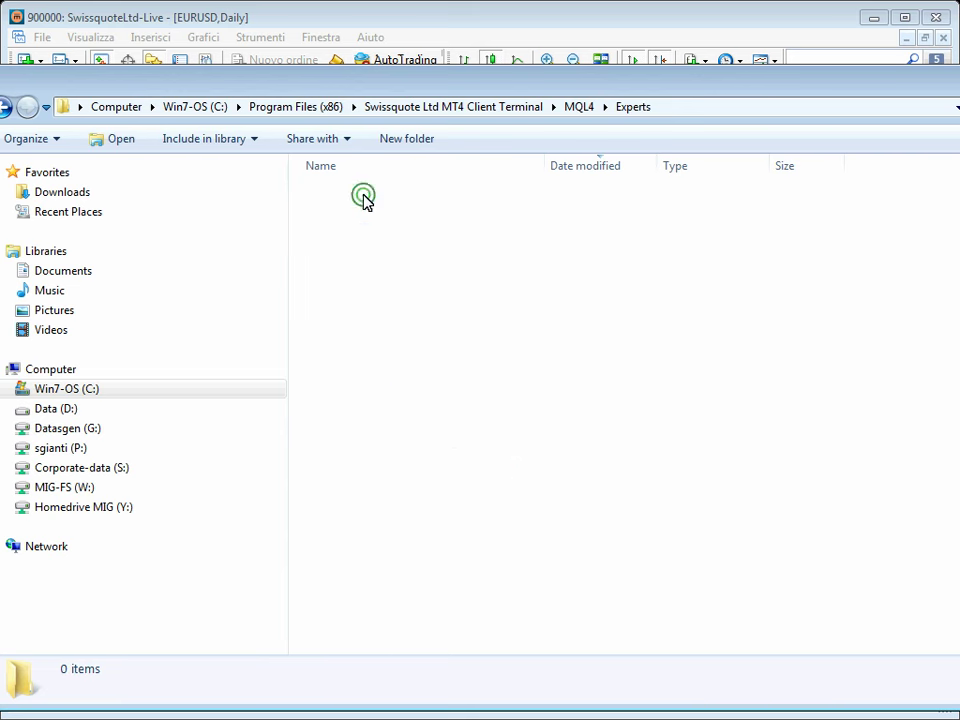
{"action": "left_click", "coordinate": [9, 105]}
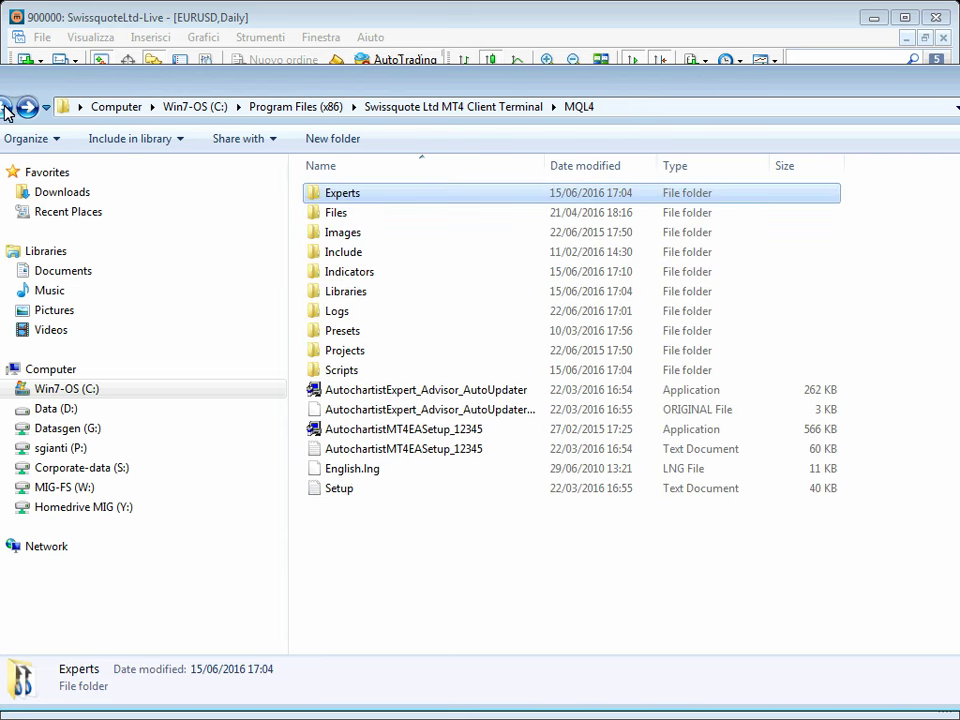
{"action": "double_click", "coordinate": [368, 275]}
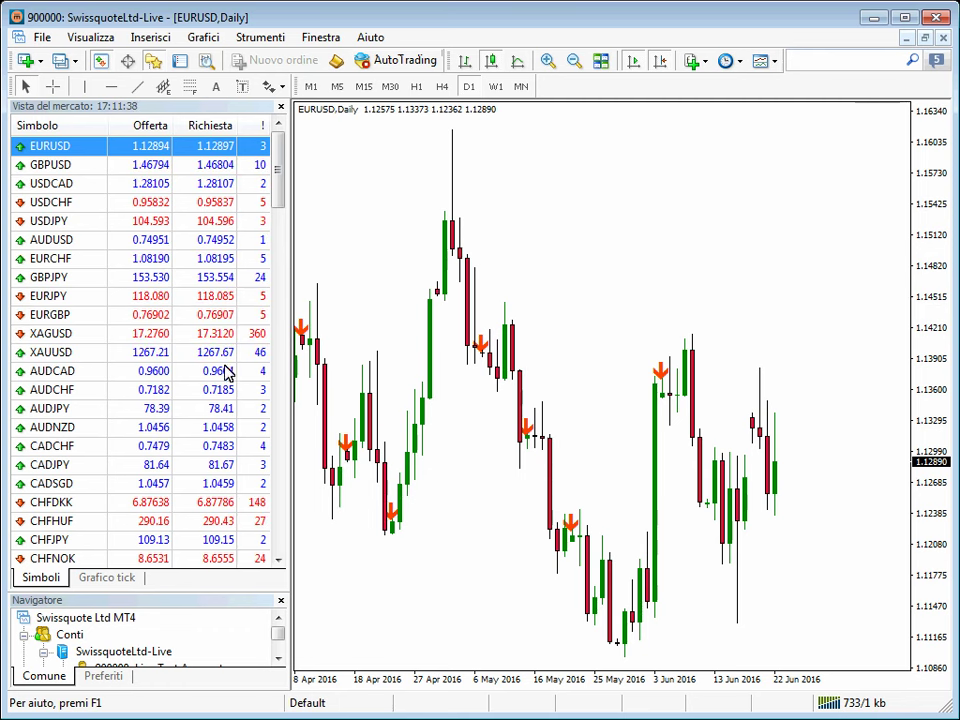
Refresh the list of indicators in the terminal's navigator.
{"action": "right_click", "coordinate": [70, 426]}
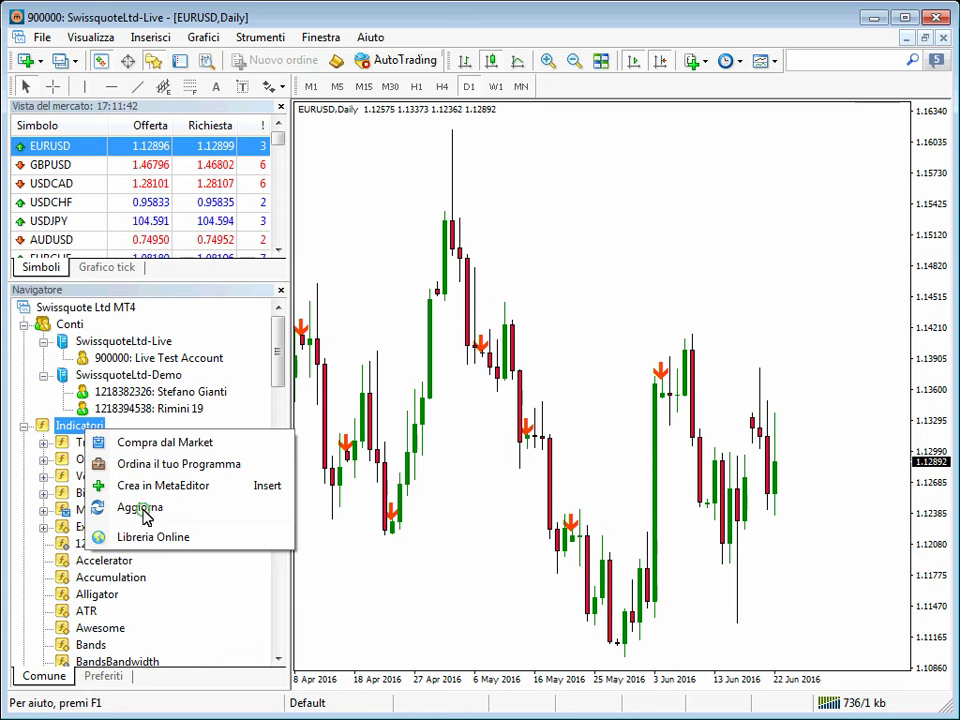
{"action": "left_click", "coordinate": [281, 350]}
{"action": "scroll", "coordinate": [216, 330], "scroll_direction": "down", "scroll_amount": 3}
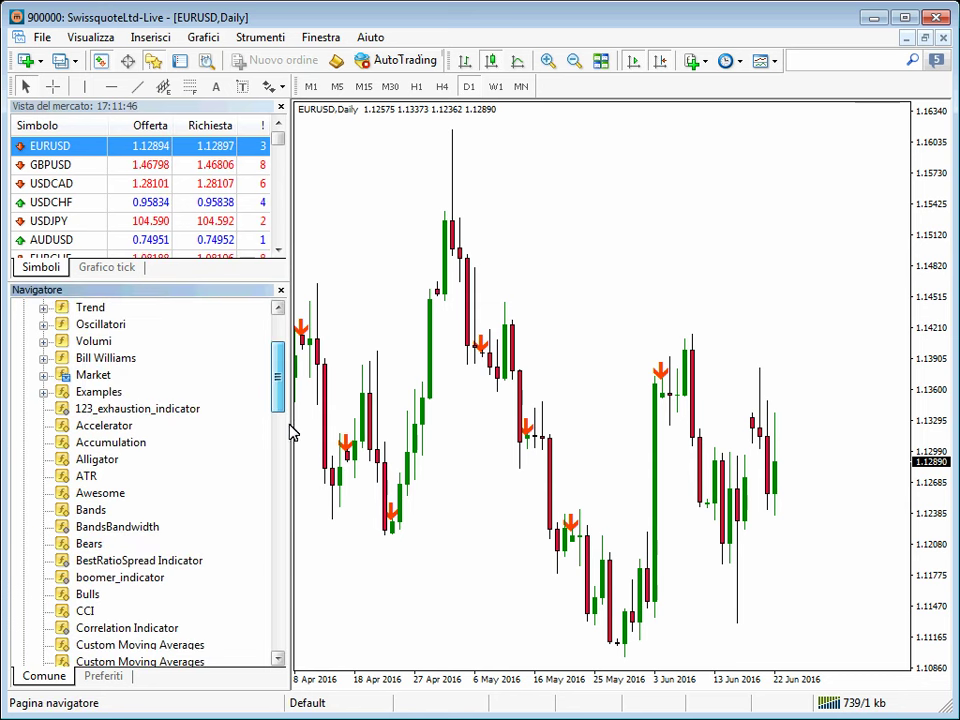
Delete the custom indicator IDNRX from the navigator and confirm the deletion.
{"action": "scroll", "coordinate": [213, 458], "scroll_direction": "down", "scroll_amount": 9}
{"action": "left_click_drag", "start_coordinate": [88, 458], "coordinate": [214, 497]}
{"action": "key", "text": "Delete"}
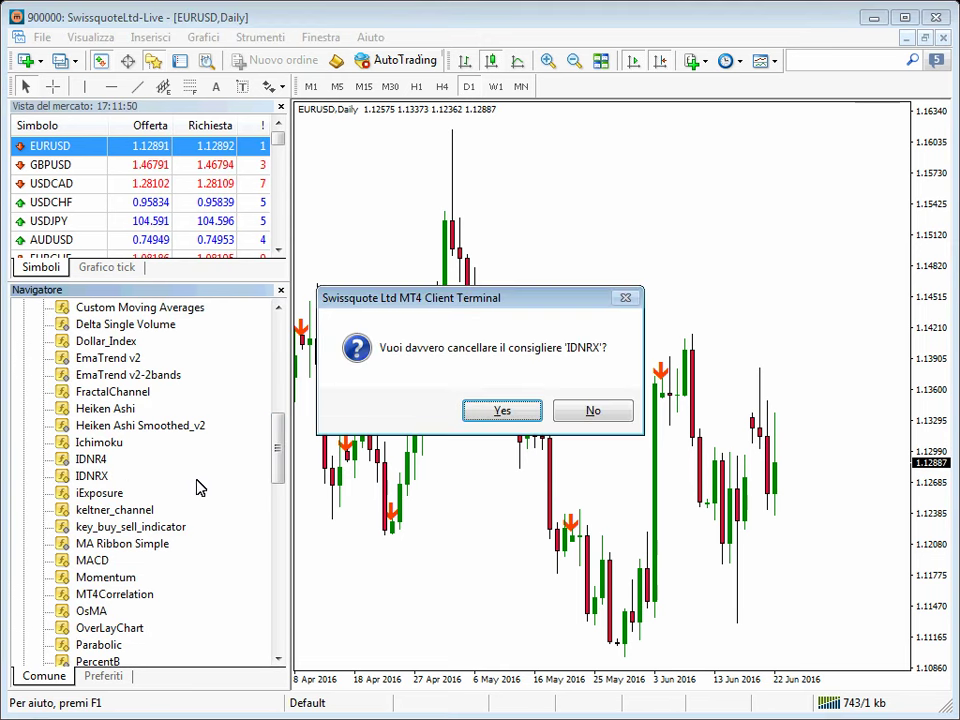
{"action": "key", "text": "Return"}
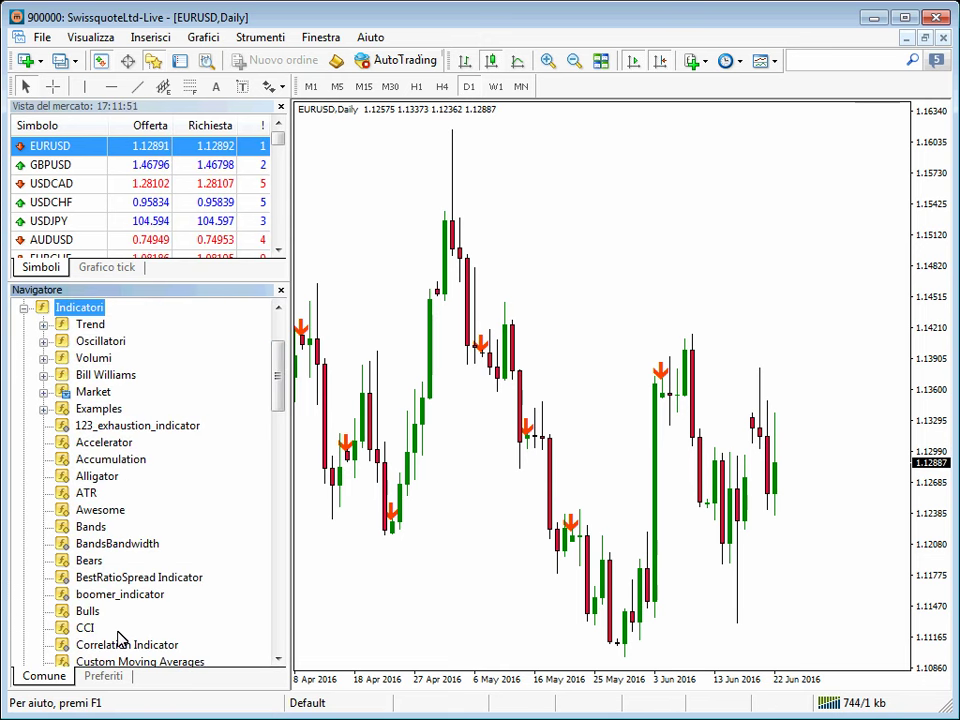
Apply the IDNR4 indicator from the navigator to the EURUSD daily chart and accept its settings.
{"action": "left_click", "coordinate": [118, 630]}
{"action": "scroll", "coordinate": [103, 508], "scroll_direction": "down", "scroll_amount": 6}
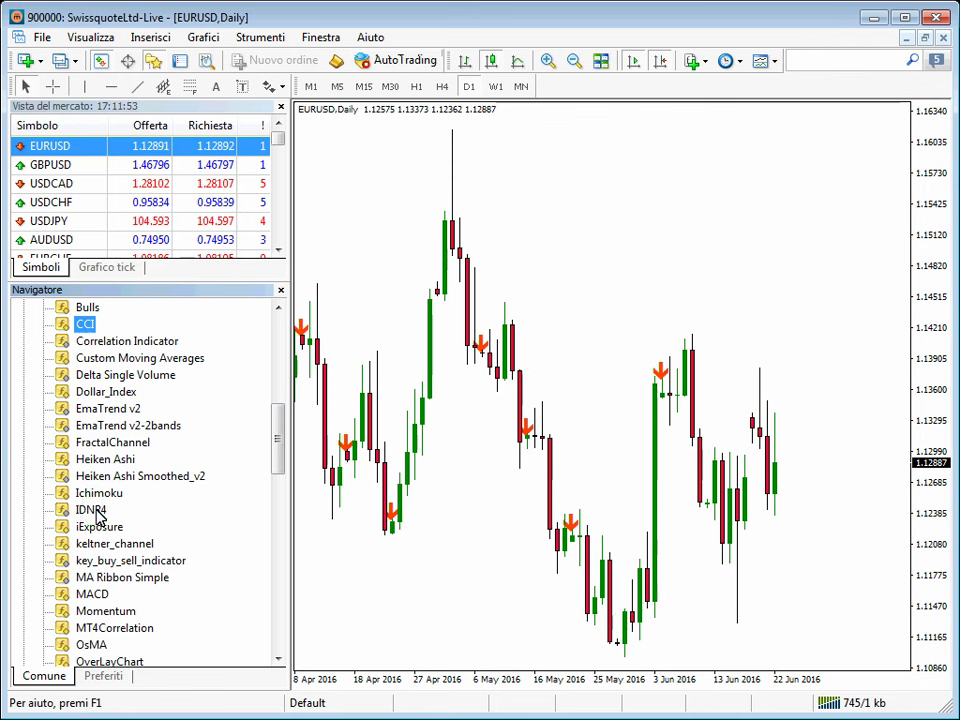
{"action": "left_click", "coordinate": [97, 510]}
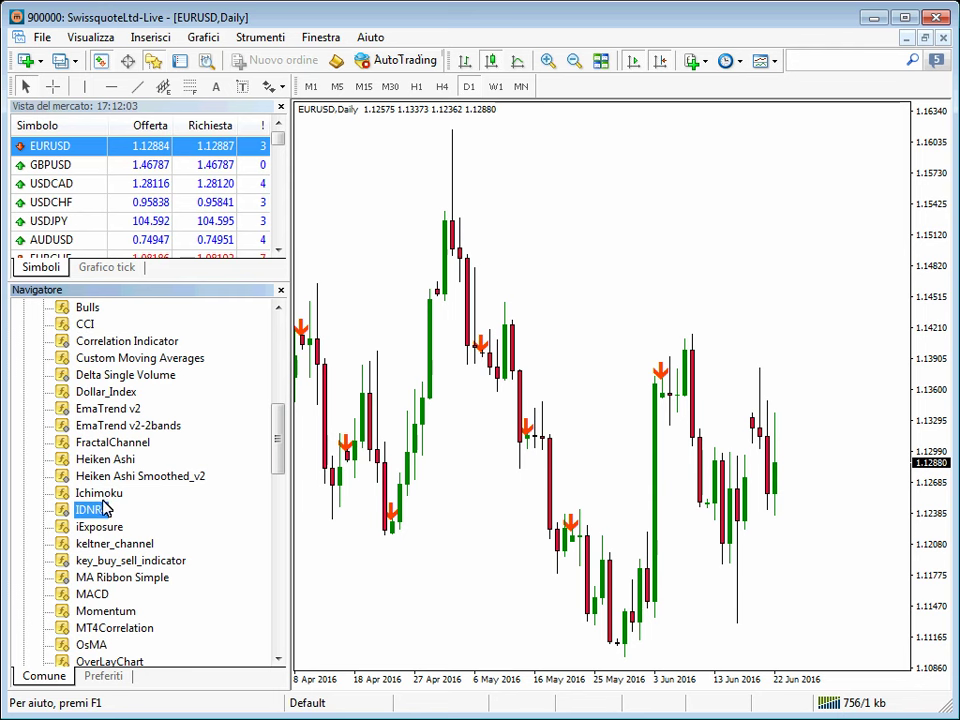
{"action": "left_click_drag", "start_coordinate": [487, 464], "coordinate": [562, 405]}
{"action": "left_click", "coordinate": [676, 659]}
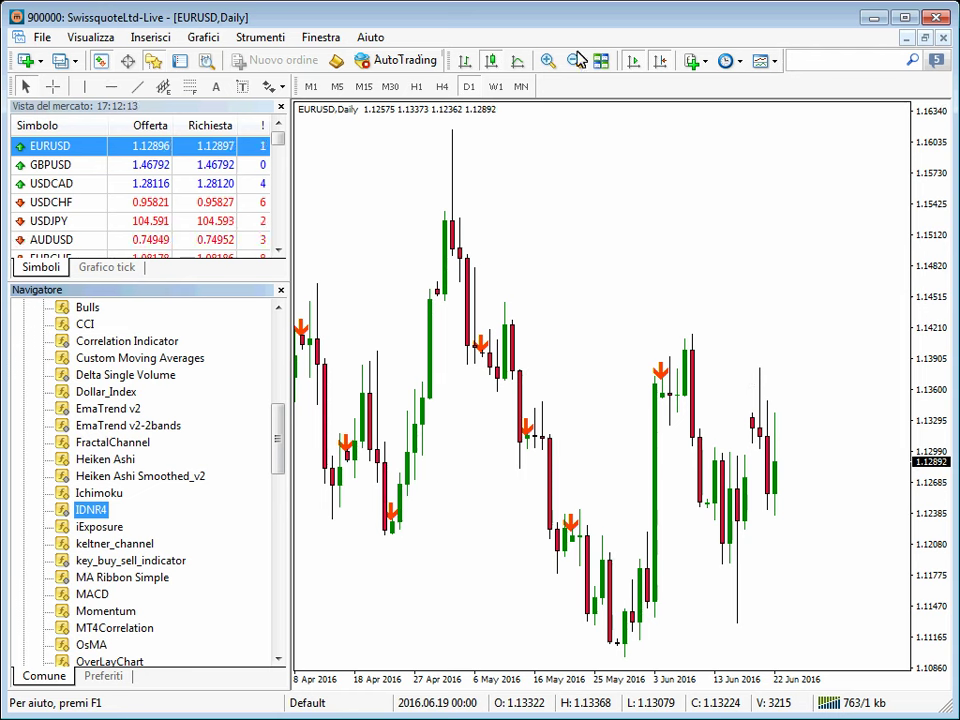
{"action": "key", "text": "plus"}
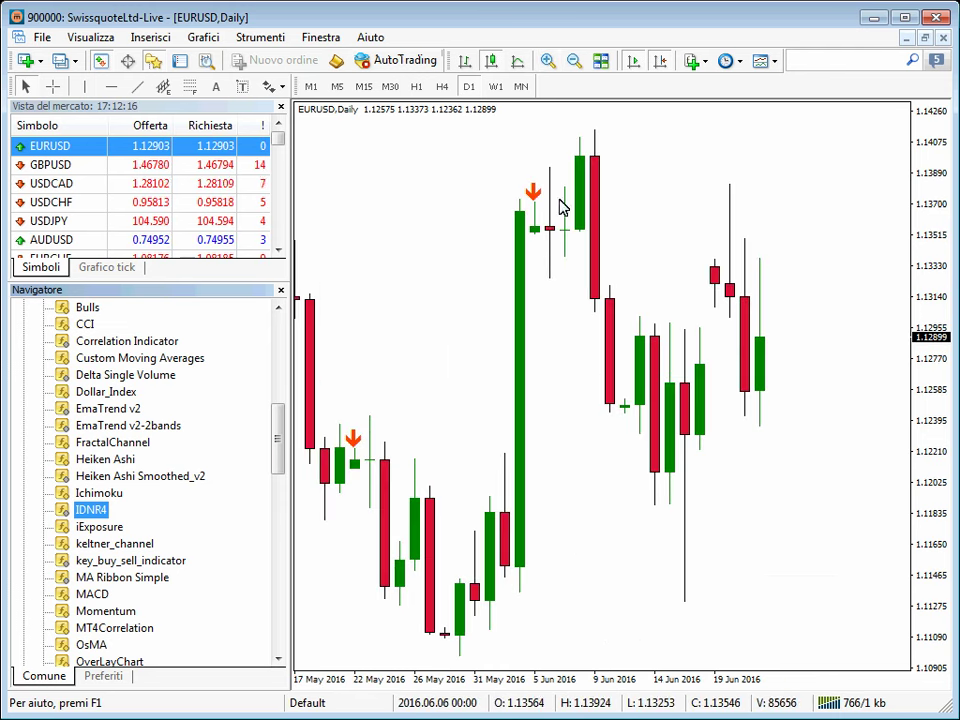
{"action": "left_click", "coordinate": [655, 246]}
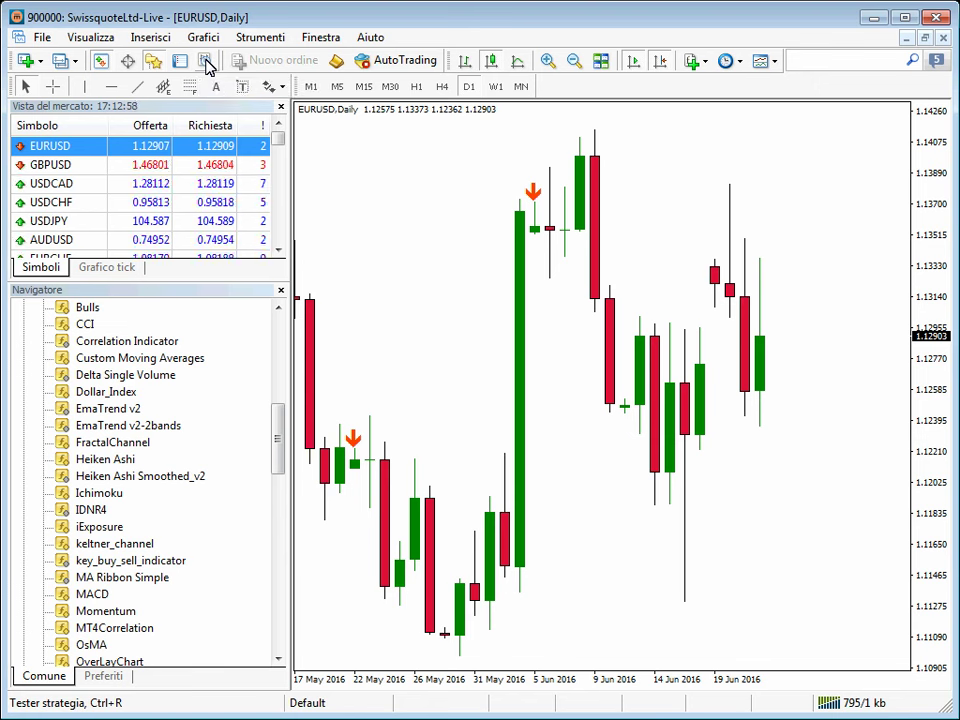
Open the strategy tester and choose the expert advisor IDNR4-EA-StopReverse.ex4.
{"action": "left_click", "coordinate": [92, 37]}
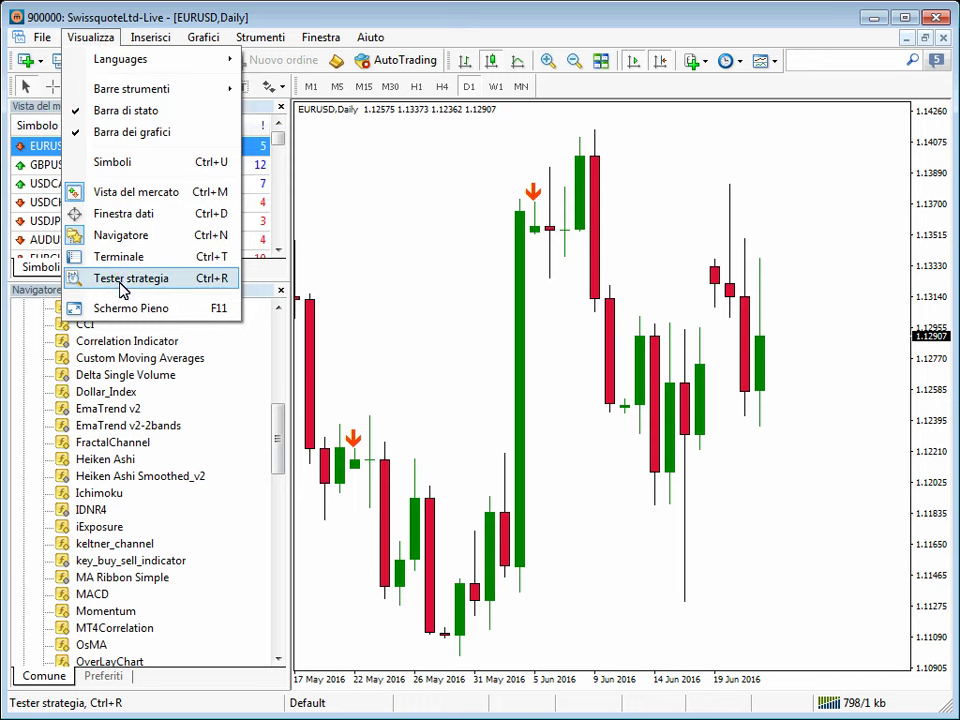
{"action": "key", "text": "Return"}
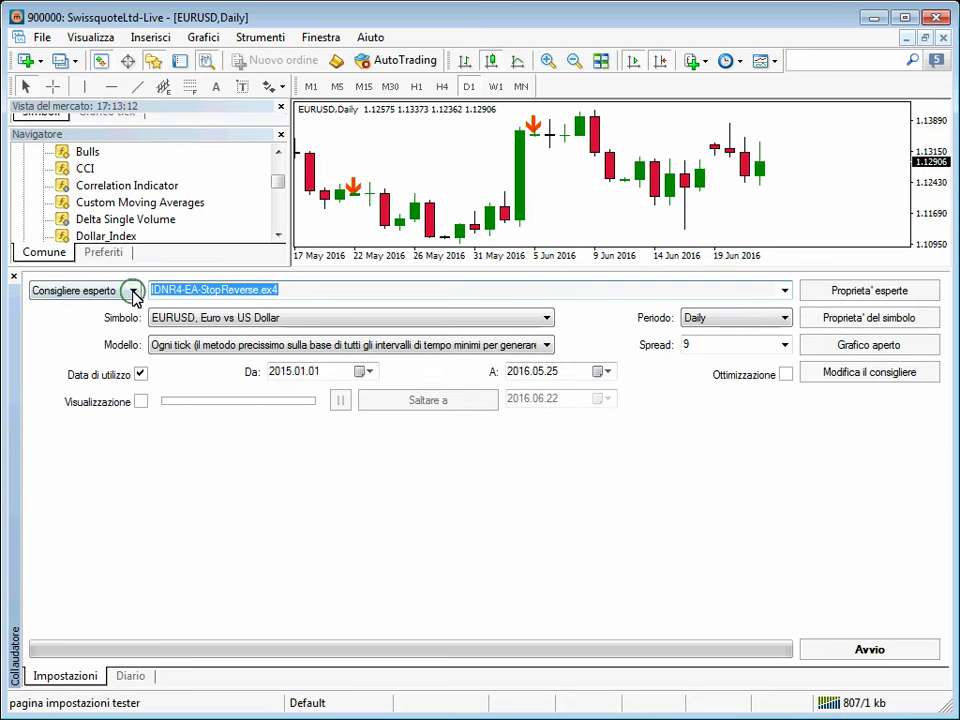
{"action": "left_click", "coordinate": [133, 292]}
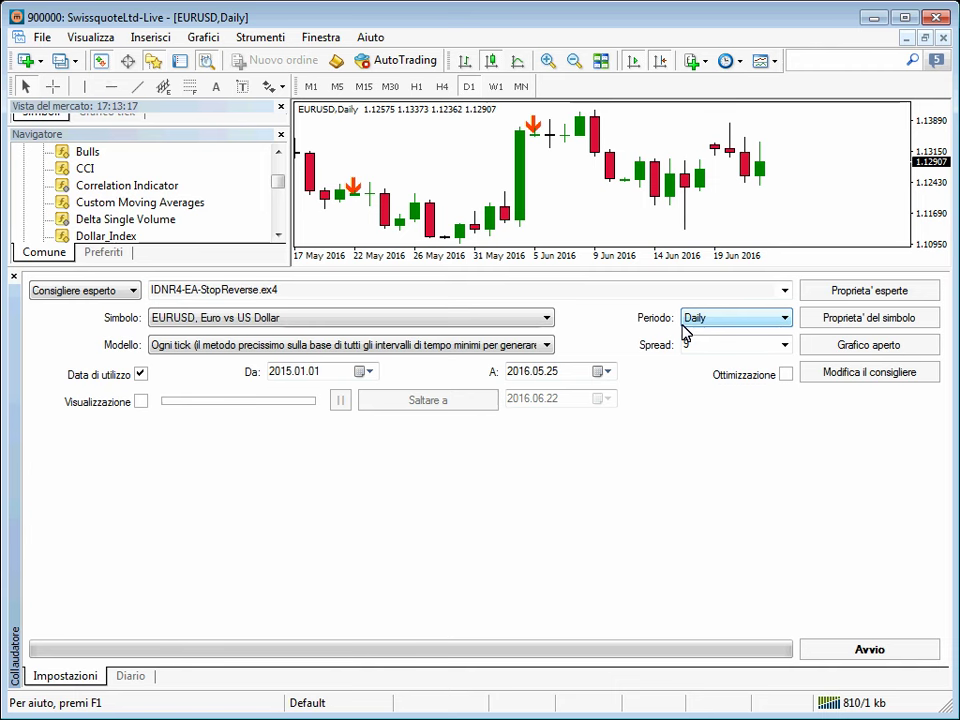
{"action": "left_click", "coordinate": [783, 291]}
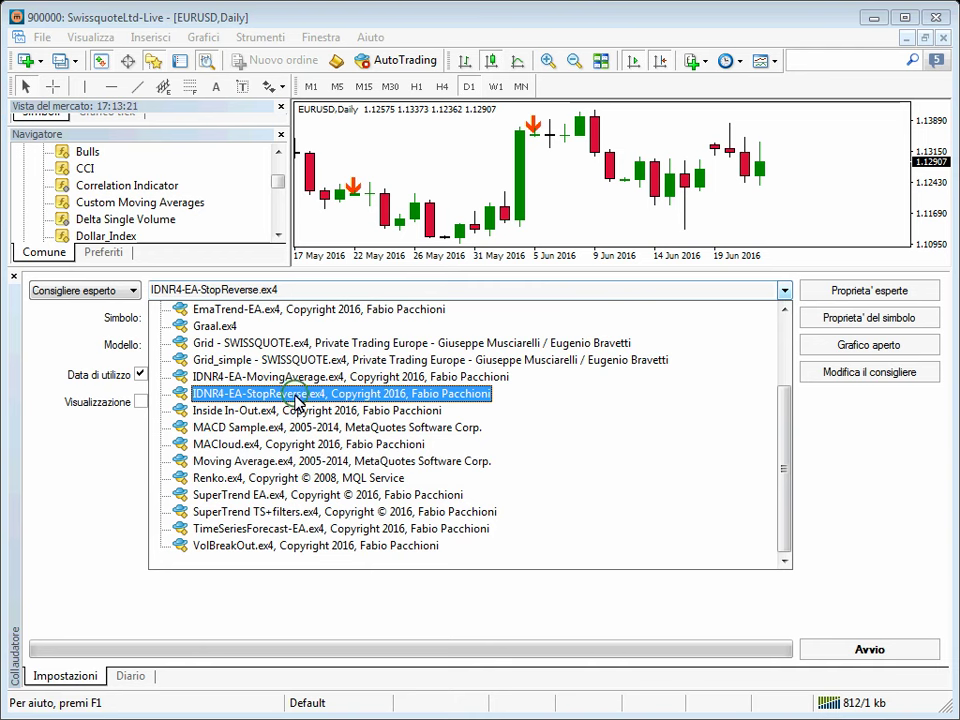
{"action": "left_click", "coordinate": [677, 565]}
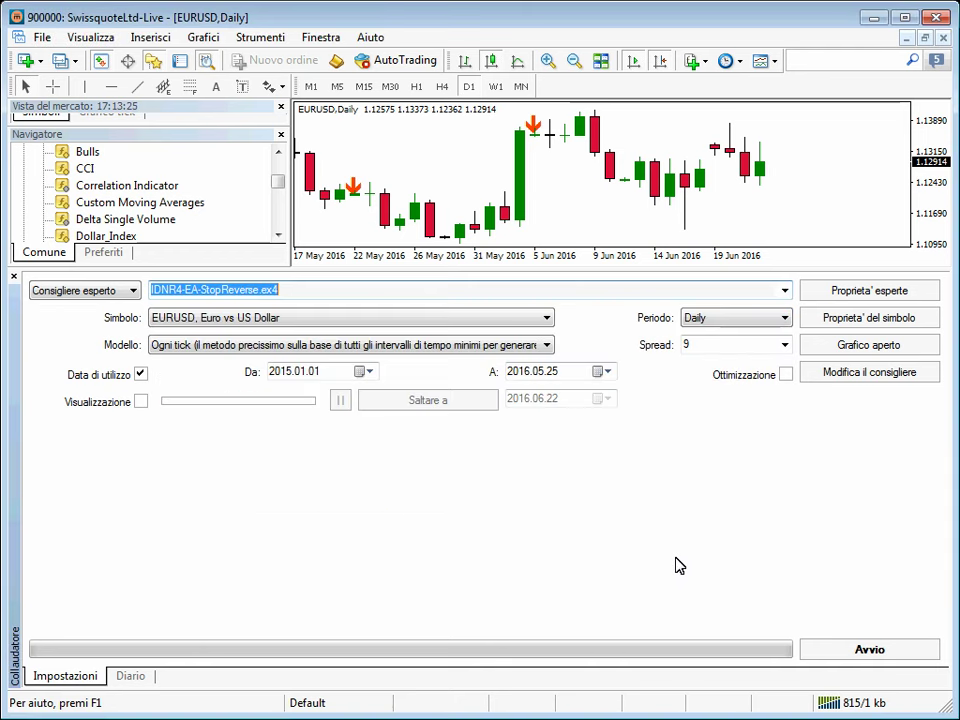
Examine the input values of the IDNR4-EA-StopReverse expert, including the order bars validity, and close its properties.
{"action": "left_click", "coordinate": [836, 292]}
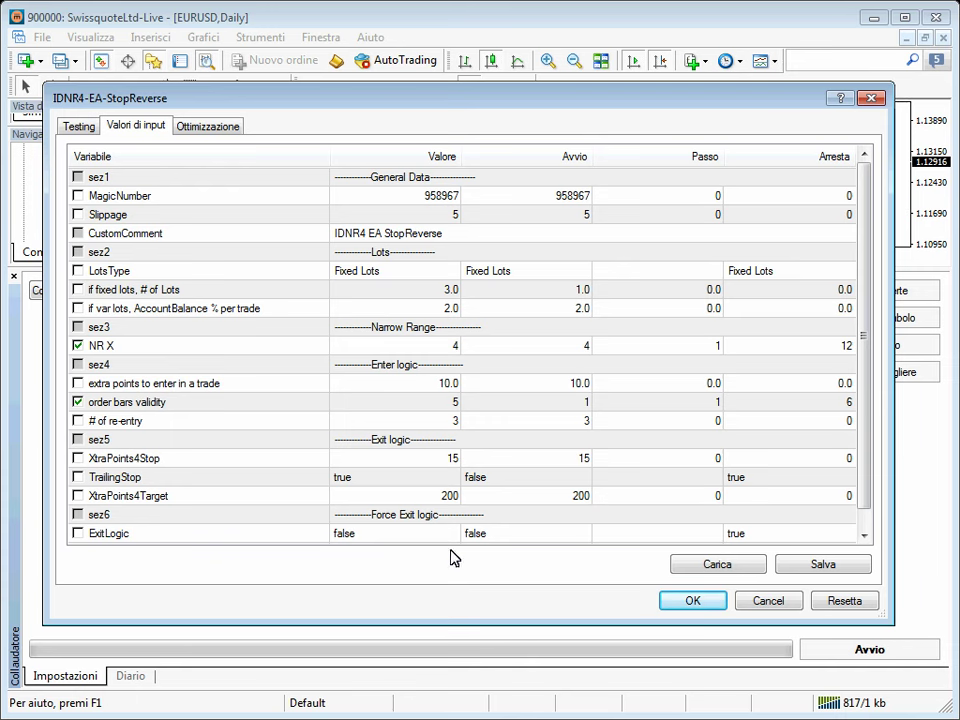
{"action": "left_click_drag", "start_coordinate": [858, 270], "coordinate": [862, 335]}
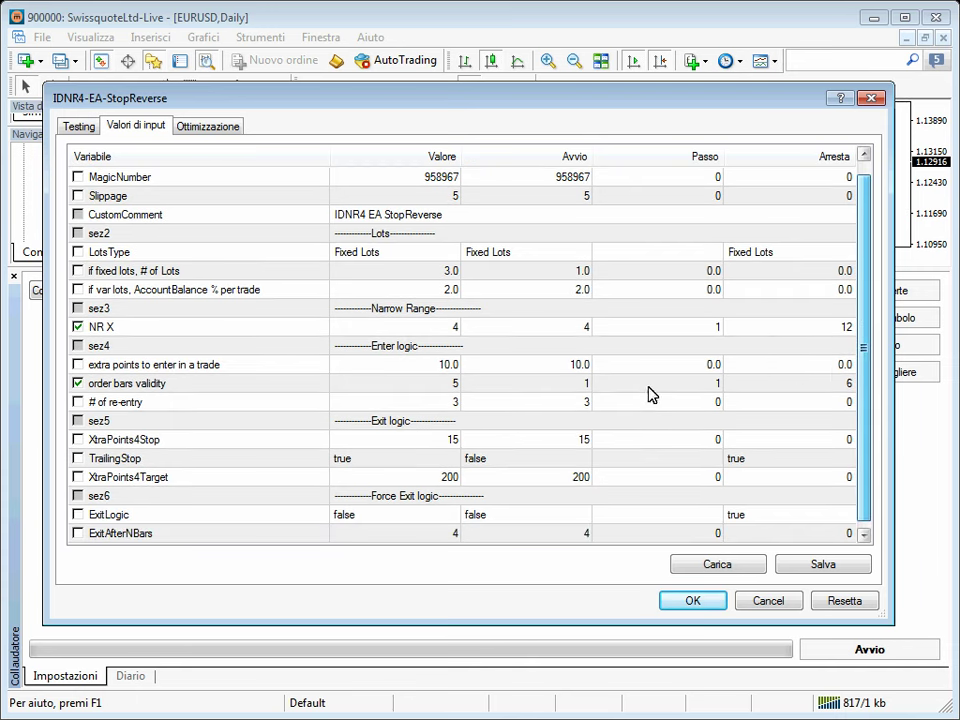
{"action": "left_click", "coordinate": [439, 386]}
{"action": "scroll", "coordinate": [265, 256], "scroll_direction": "up", "scroll_amount": 1}
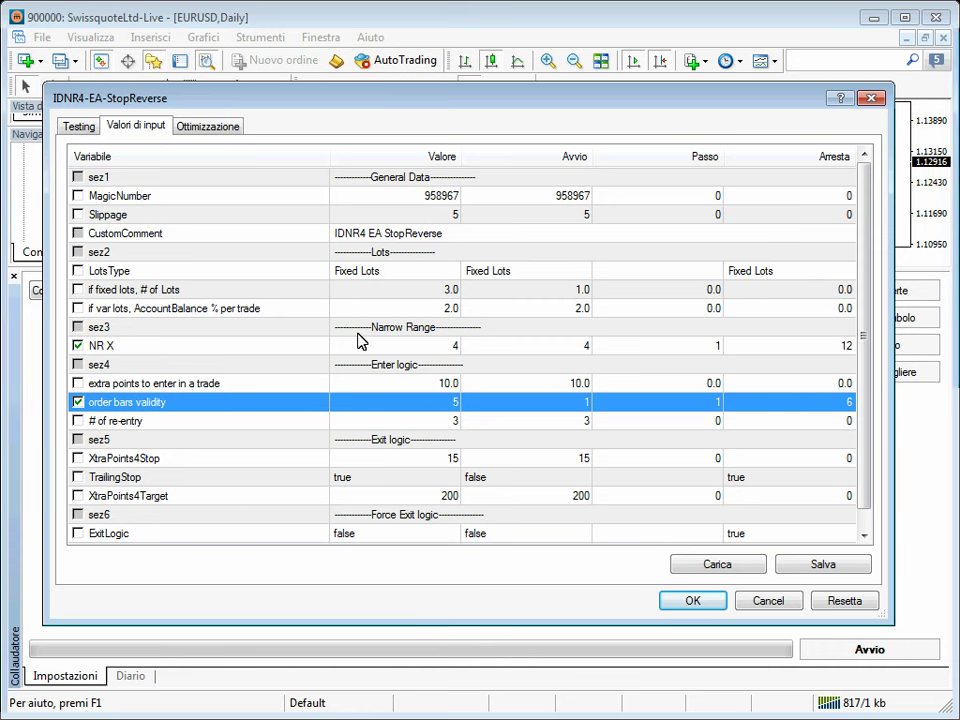
{"action": "key", "text": "Return"}
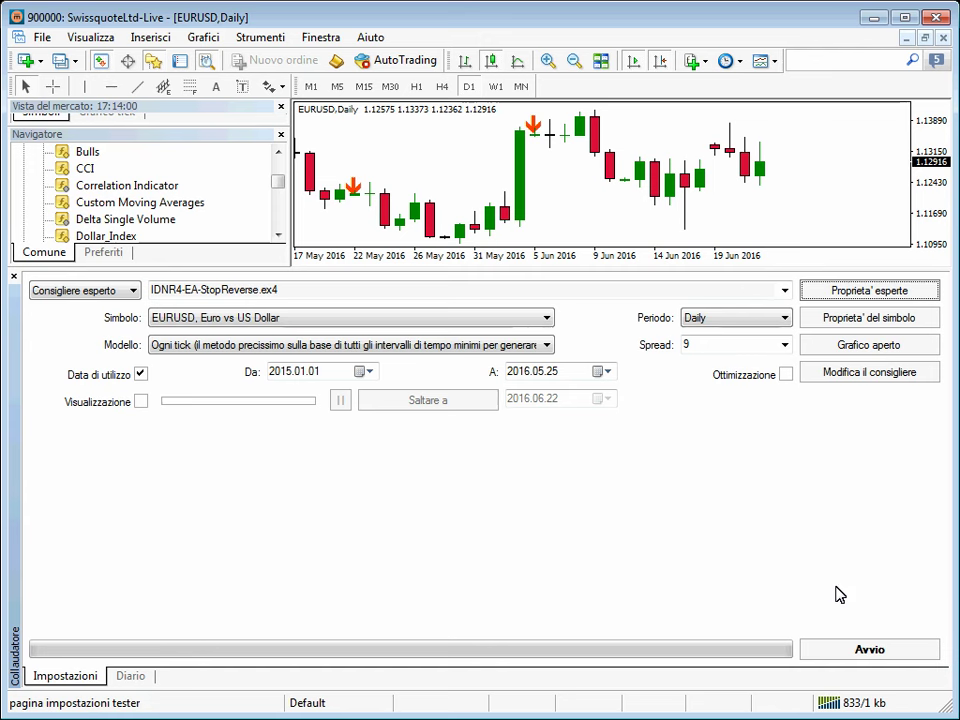
Set the tester symbol to GBPUSD, the period to Daily and the model to every tick.
{"action": "left_click", "coordinate": [548, 319]}
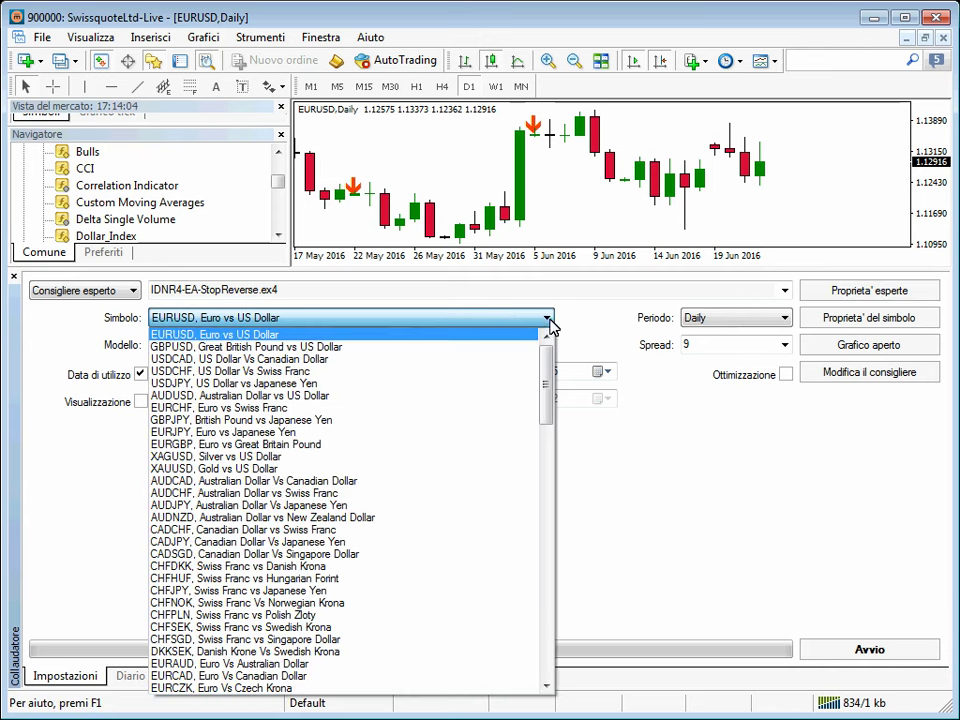
{"action": "left_click", "coordinate": [238, 348]}
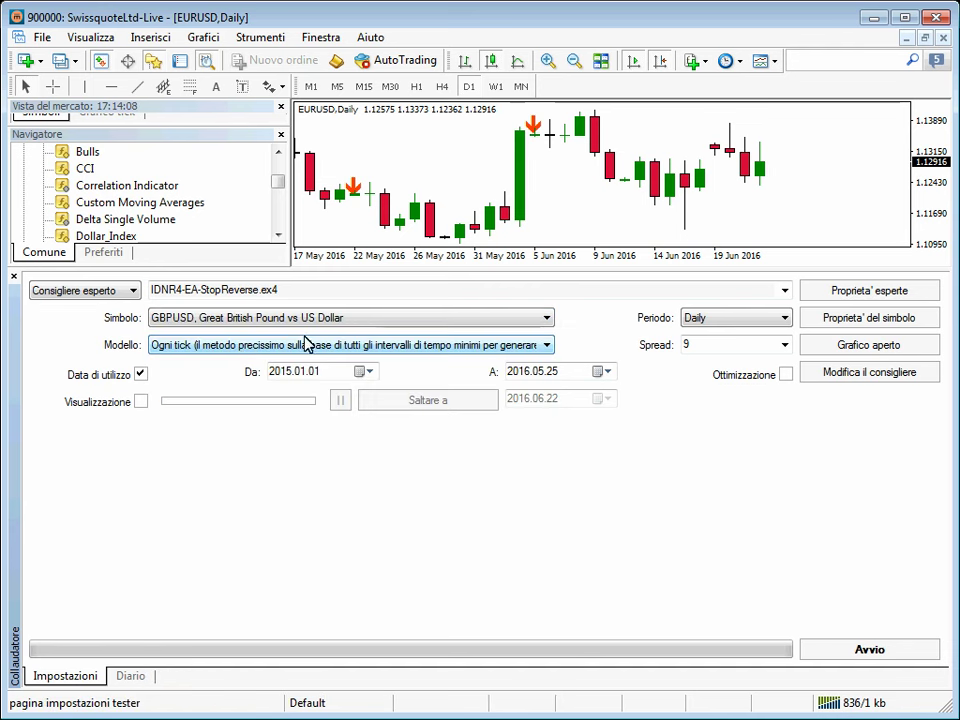
{"action": "left_click", "coordinate": [785, 318]}
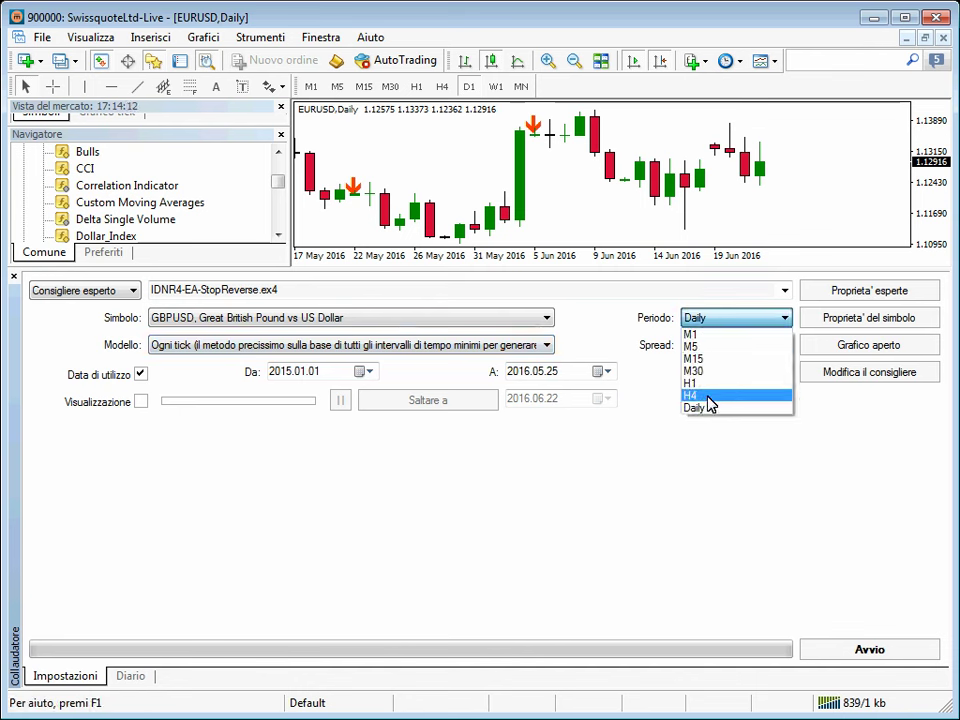
{"action": "left_click", "coordinate": [716, 408]}
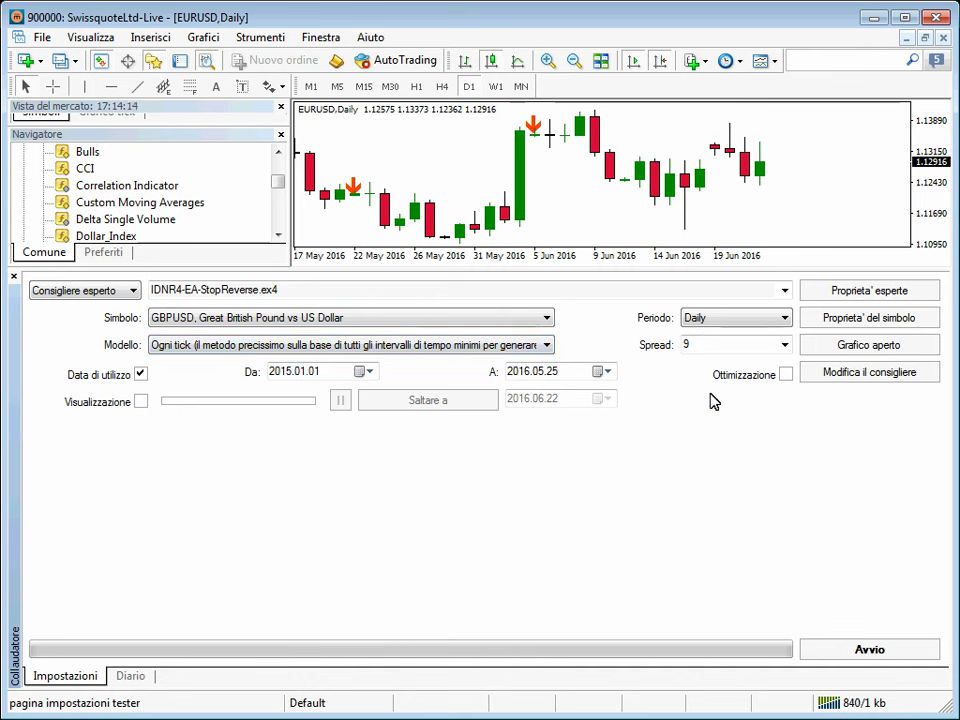
{"action": "left_click", "coordinate": [547, 346]}
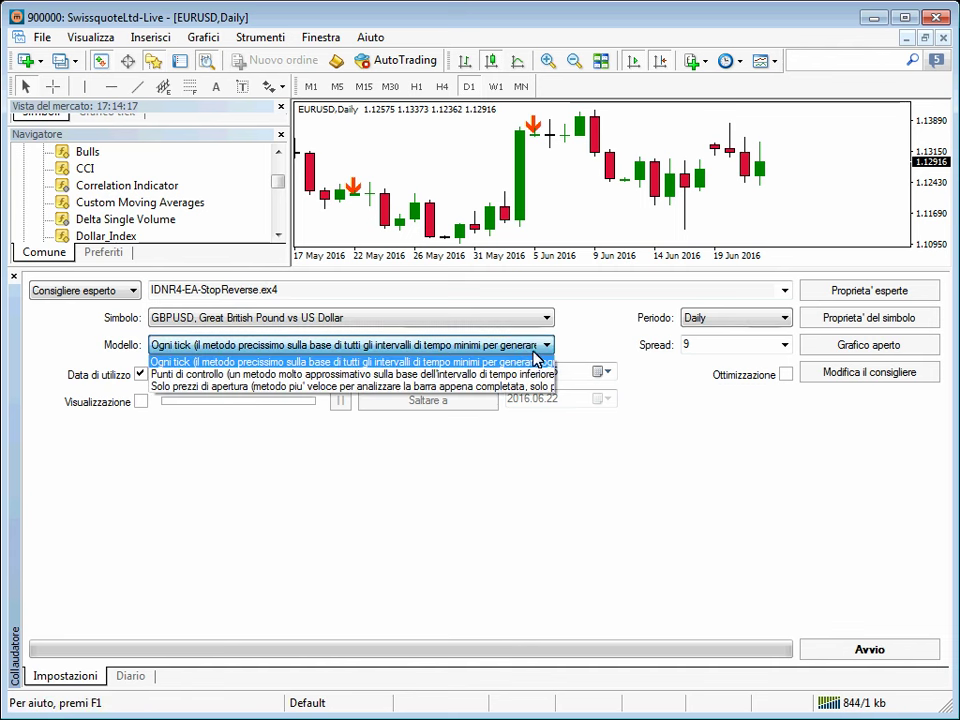
{"action": "left_click", "coordinate": [509, 364]}
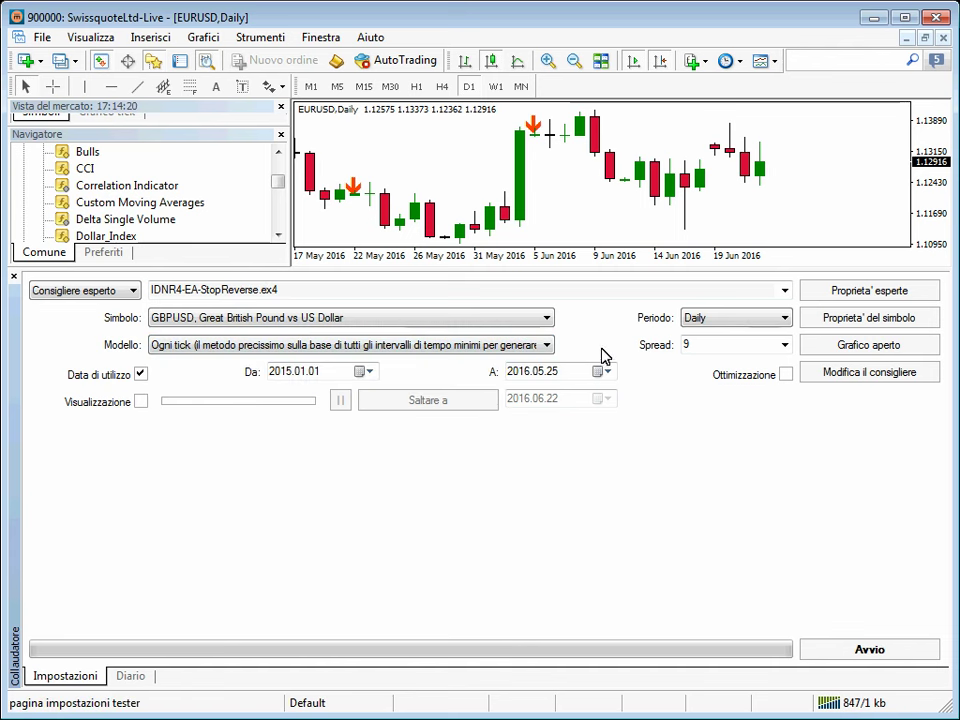
Set the spread to 9 and the end date of the test range to 2016.06.22.
{"action": "type", "text": "9"}
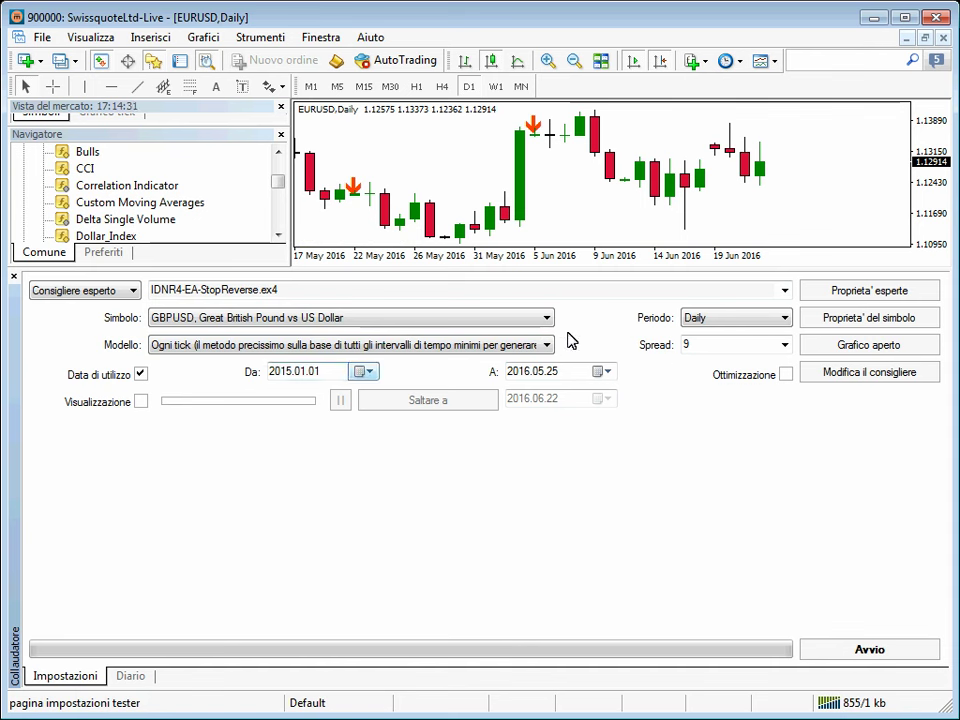
{"action": "left_click", "coordinate": [723, 347]}
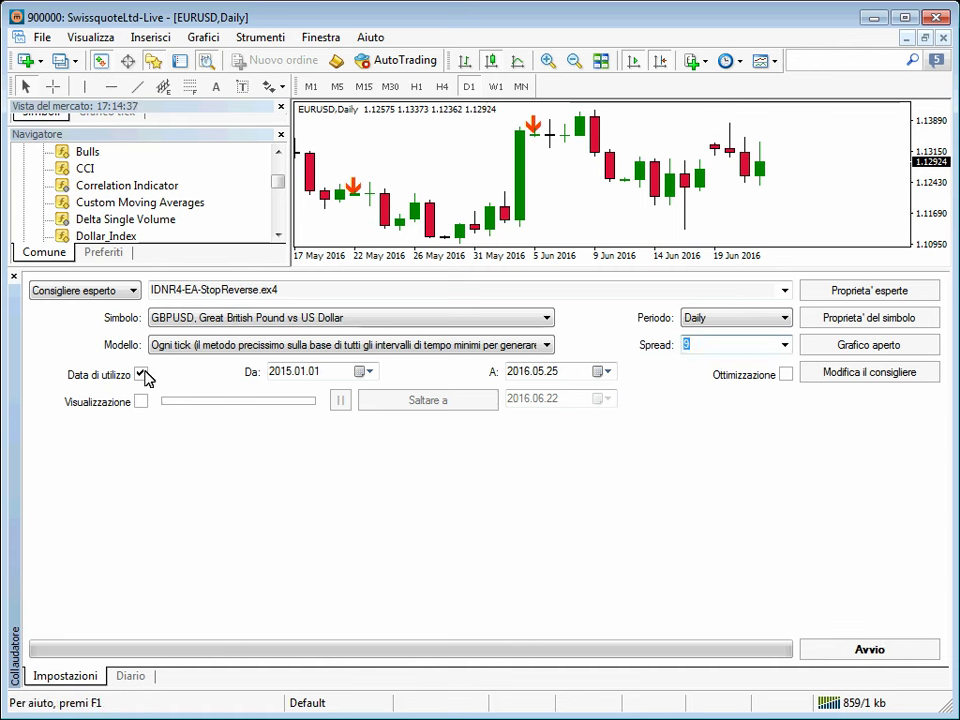
{"action": "left_click", "coordinate": [289, 373]}
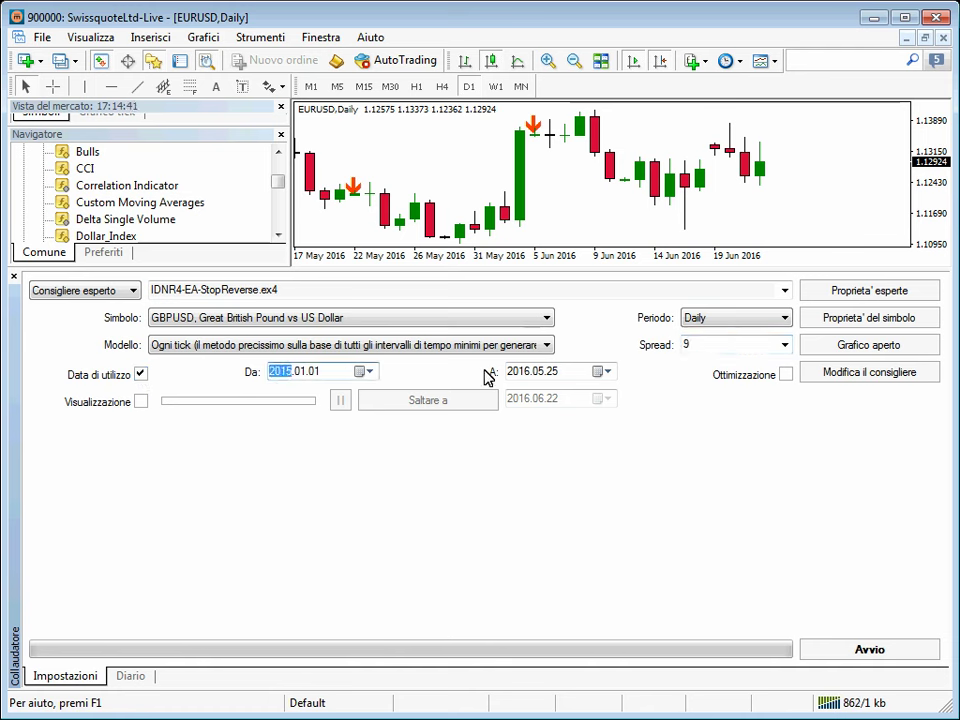
{"action": "left_click", "coordinate": [605, 373]}
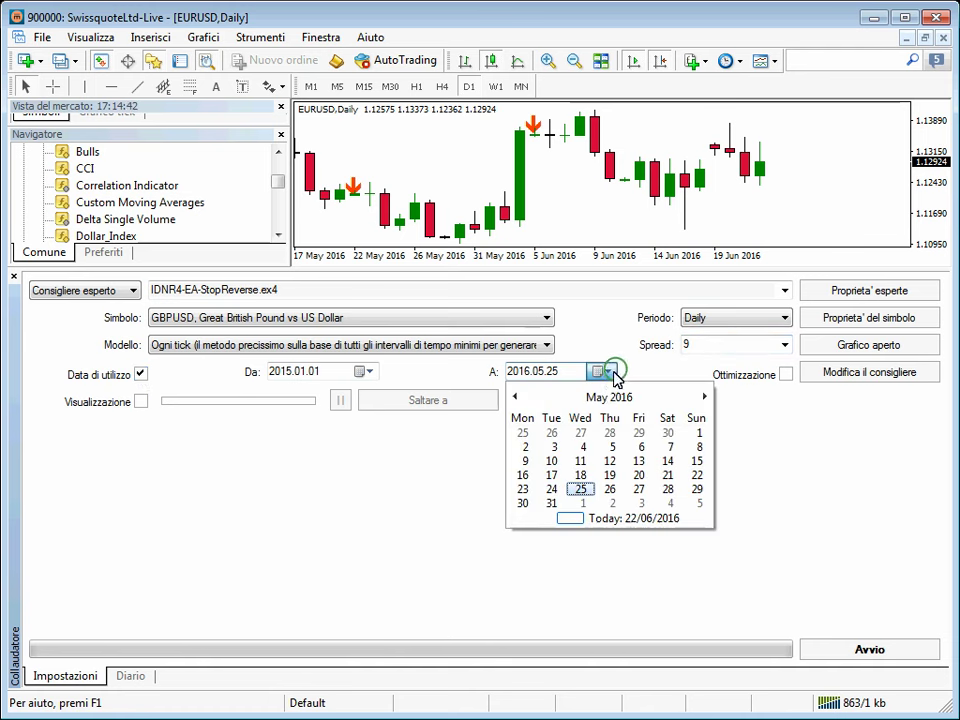
{"action": "left_click", "coordinate": [609, 517]}
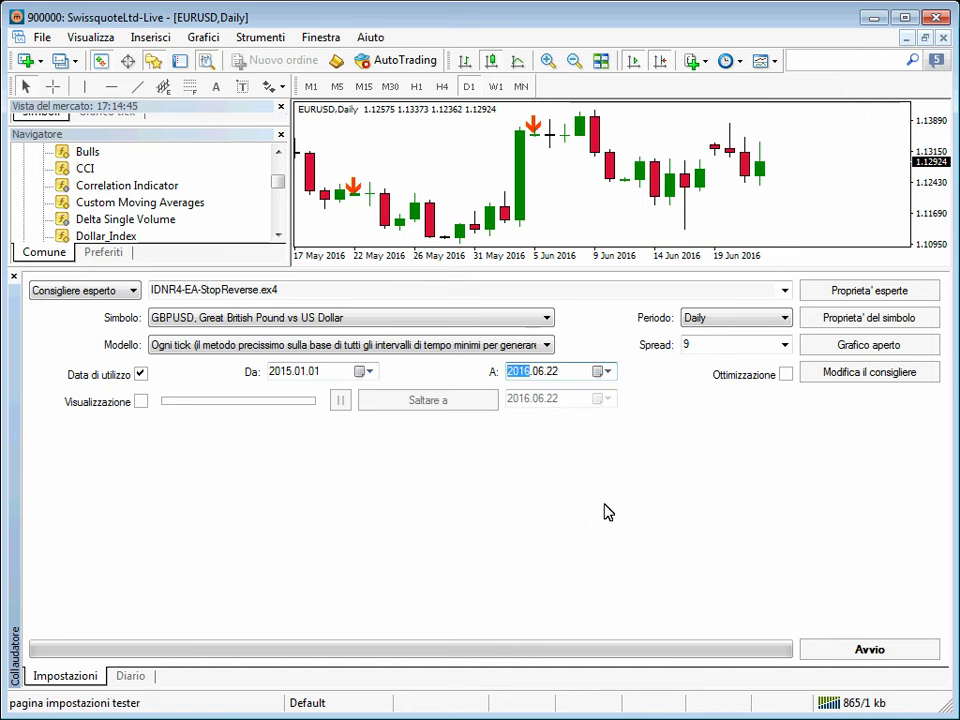
Try the tester's visual mode and optimization options, switching each one on and off again.
{"action": "left_click", "coordinate": [141, 401]}
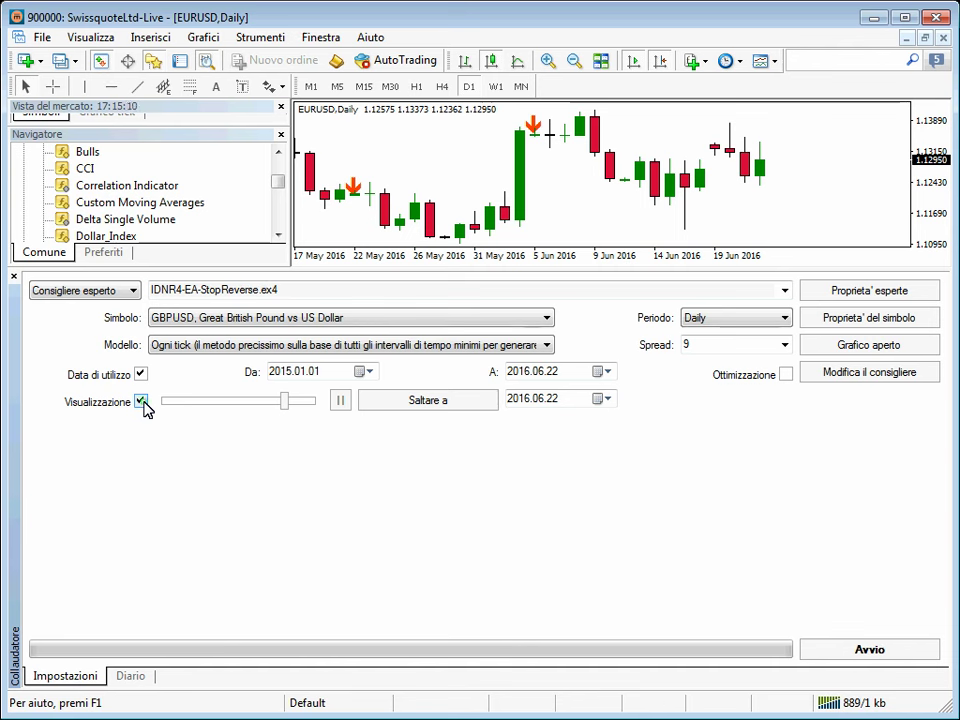
{"action": "left_click", "coordinate": [141, 402]}
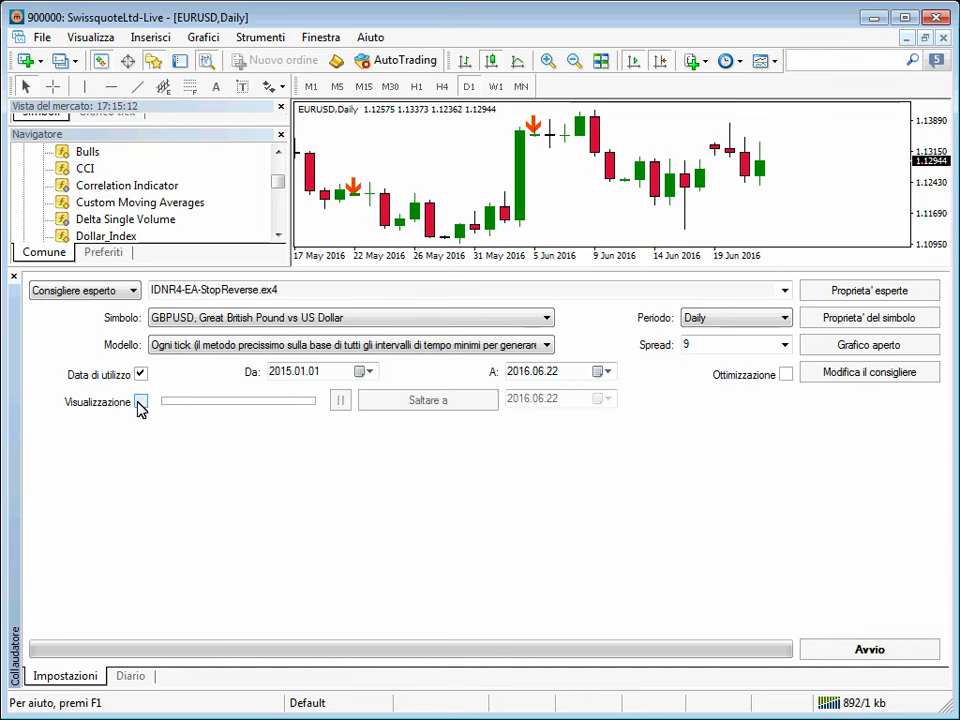
{"action": "left_click", "coordinate": [786, 377]}
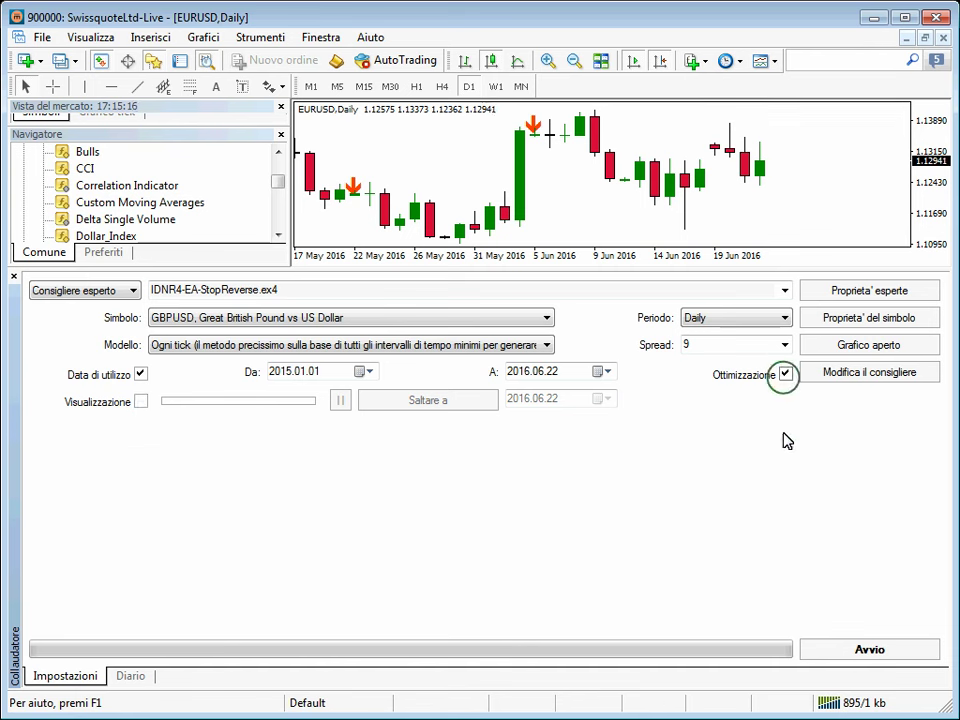
{"action": "left_click", "coordinate": [786, 375]}
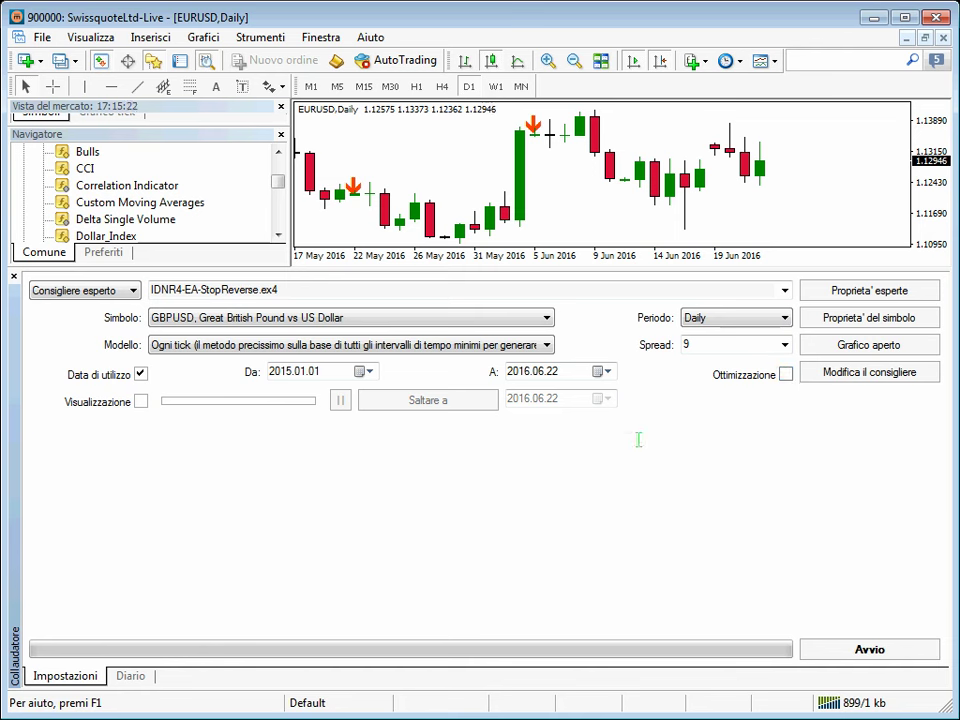
Start the backtest of IDNR4-EA-StopReverse on the GBPUSD daily data.
{"action": "left_click", "coordinate": [860, 650]}
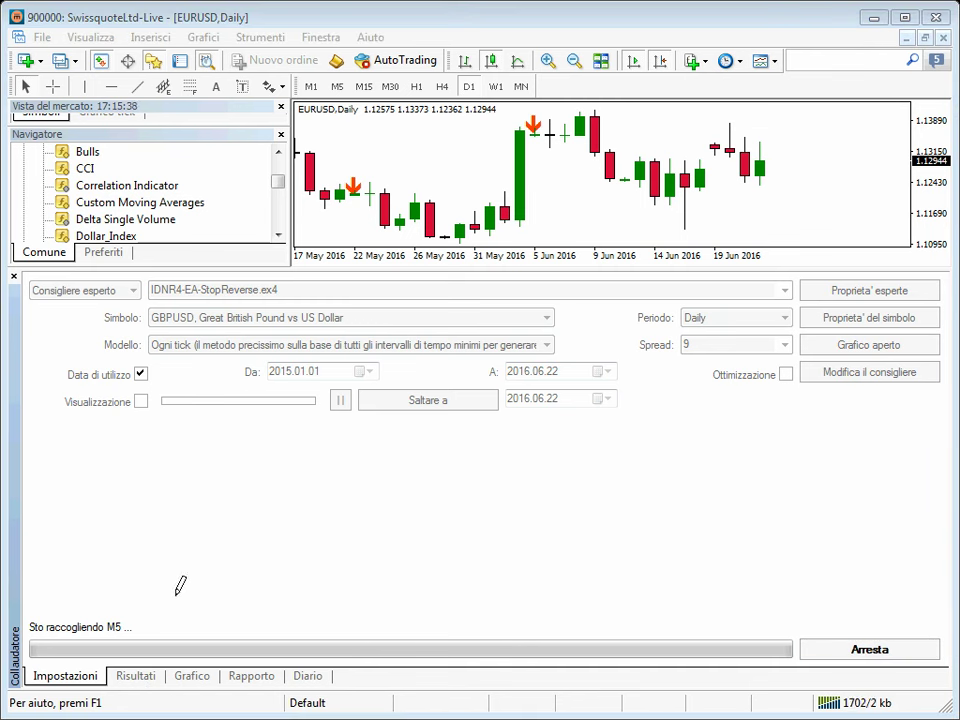
{"action": "mouse_move", "coordinate": [133, 660]}
{"action": "left_mouse_down"}
{"action": "mouse_move", "coordinate": [175, 588]}
{"action": "mouse_move", "coordinate": [197, 670]}
{"action": "left_mouse_up"}
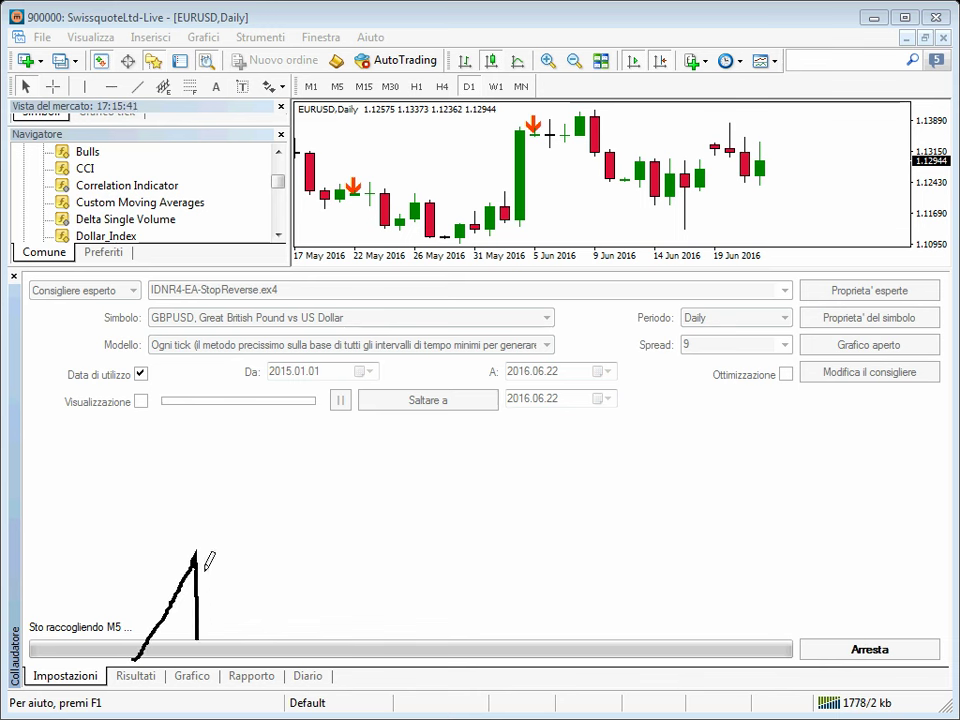
{"action": "left_click_drag", "start_coordinate": [195, 555], "coordinate": [260, 655]}
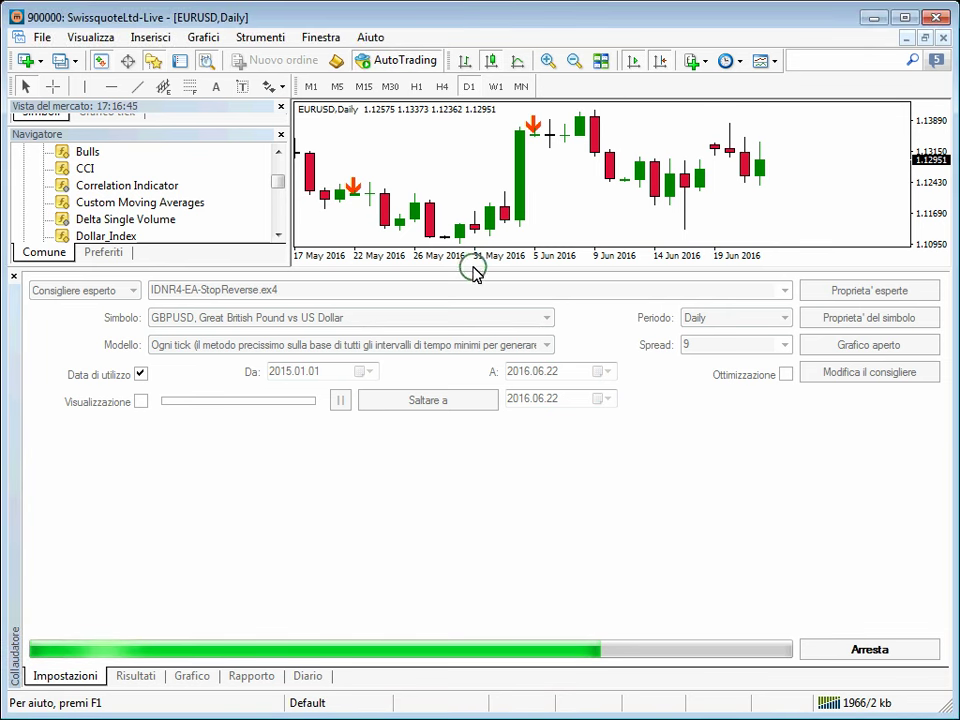
Enlarge the chart area above the strategy tester and make sure AutoTrading is enabled.
{"action": "left_click_drag", "start_coordinate": [471, 268], "coordinate": [469, 490]}
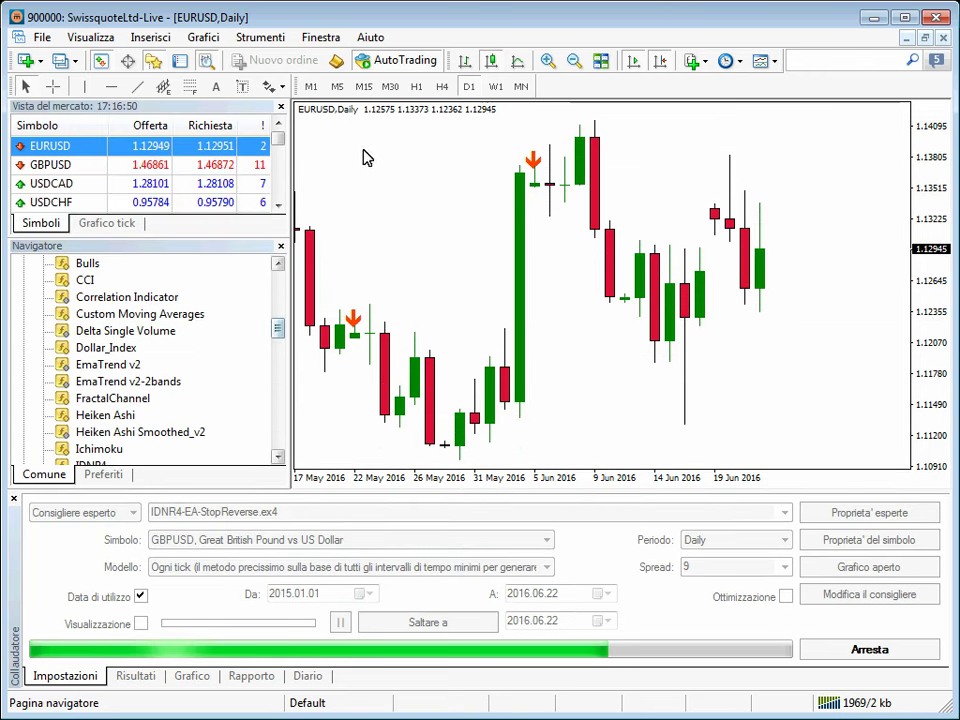
{"action": "scroll", "coordinate": [362, 110], "scroll_direction": "down", "scroll_amount": 5}
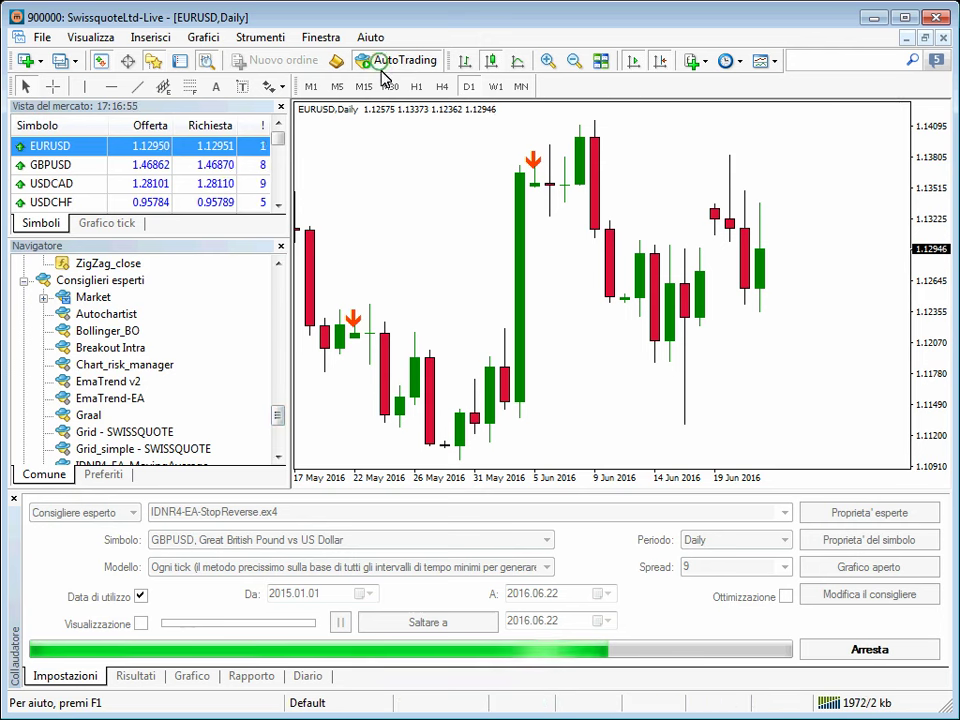
{"action": "left_click", "coordinate": [390, 60]}
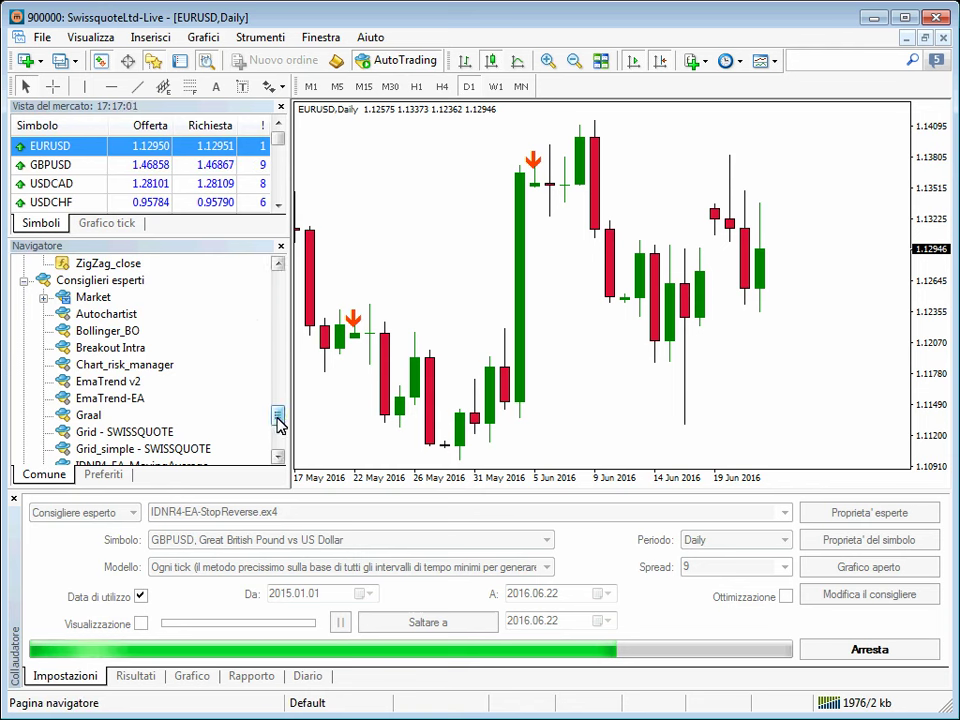
Attach the expert IDNR4-EA-StopReverse to the EURUSD daily chart with live trading allowed and accept its input values.
{"action": "scroll", "coordinate": [278, 418], "scroll_direction": "down", "scroll_amount": 1}
{"action": "left_click_drag", "start_coordinate": [166, 441], "coordinate": [461, 240]}
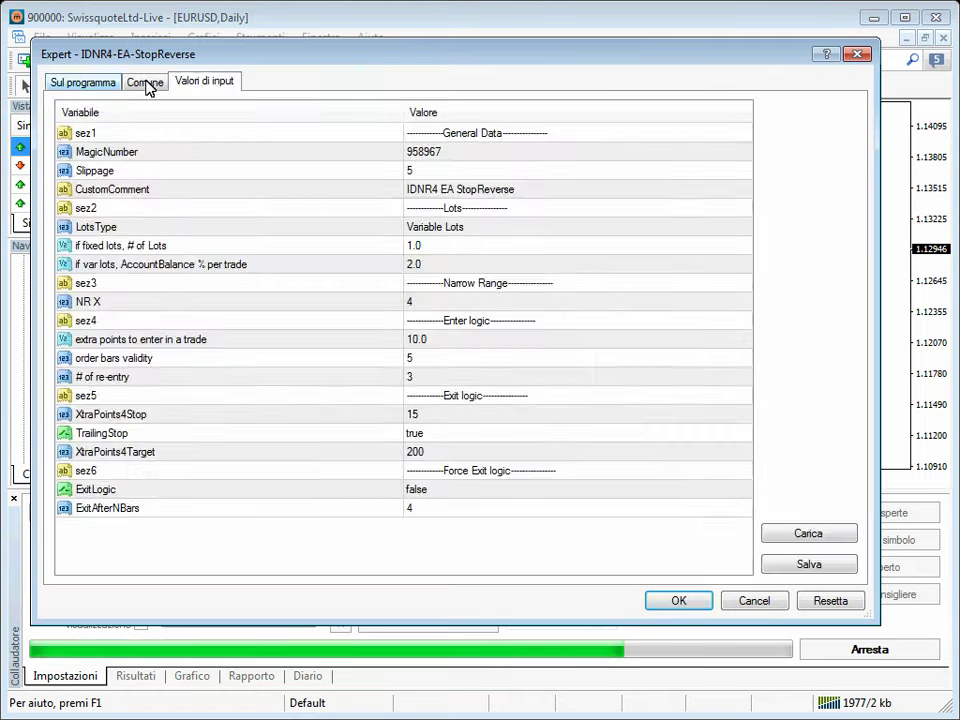
{"action": "left_click", "coordinate": [146, 84]}
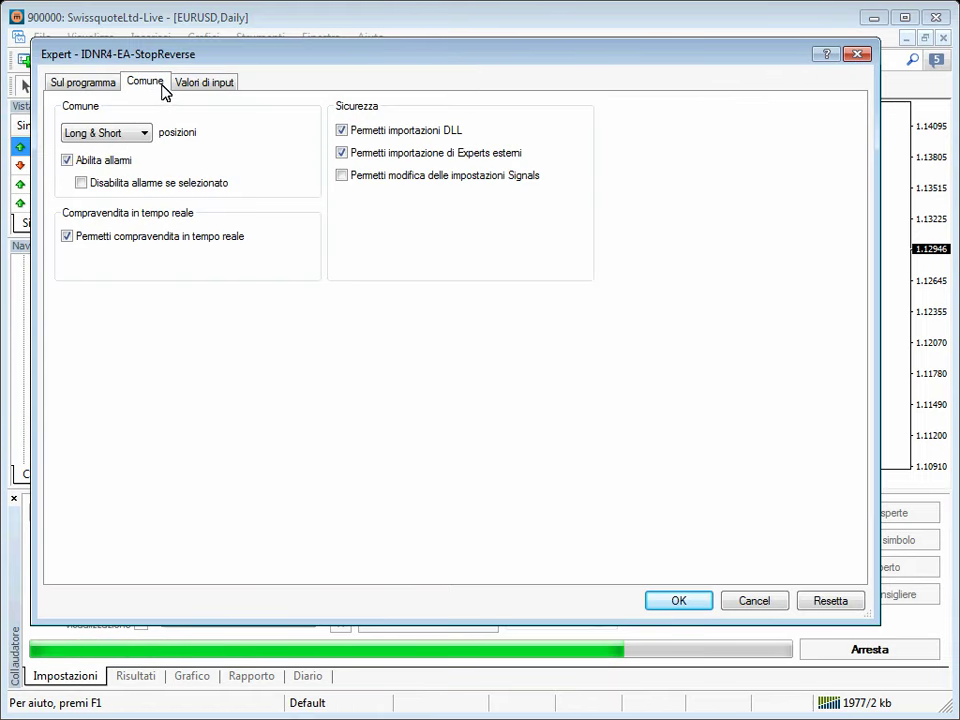
{"action": "left_click", "coordinate": [68, 238]}
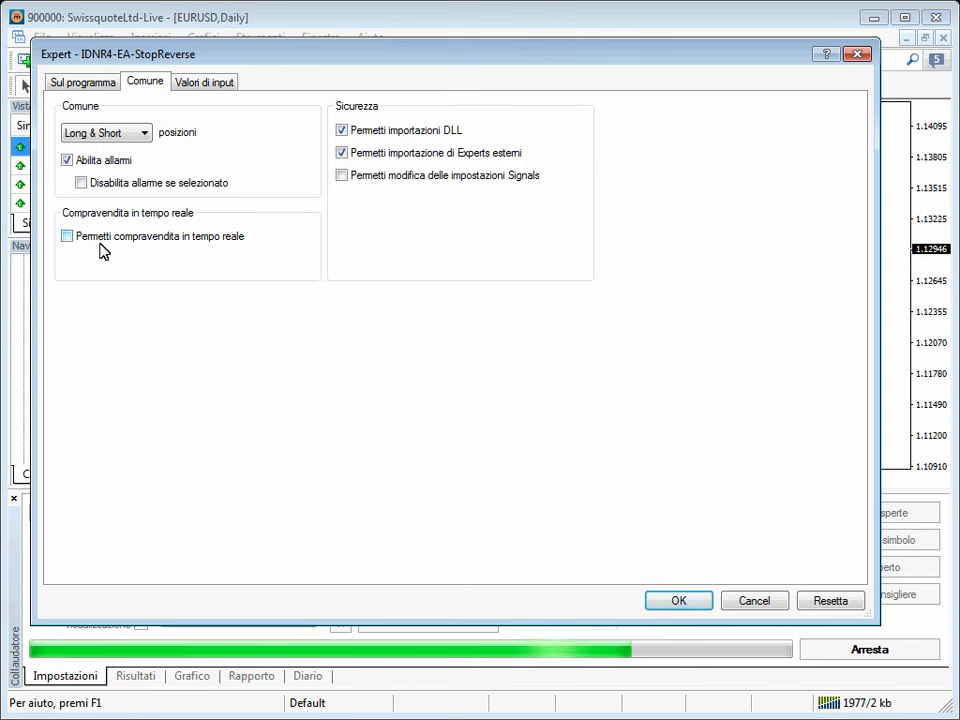
{"action": "left_click", "coordinate": [205, 80]}
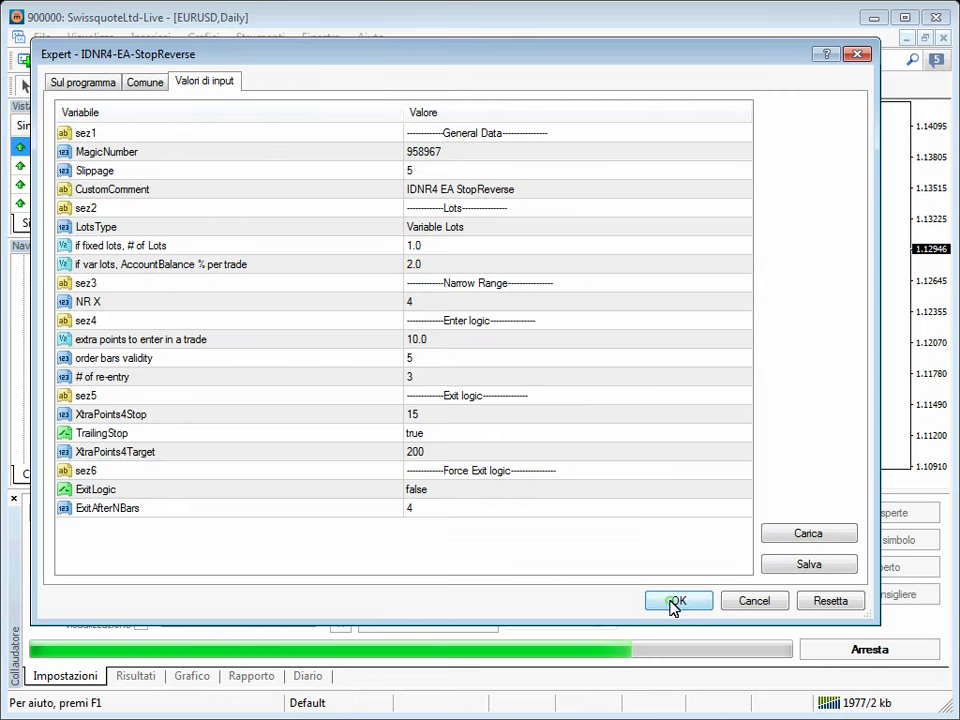
{"action": "key", "text": "Return"}
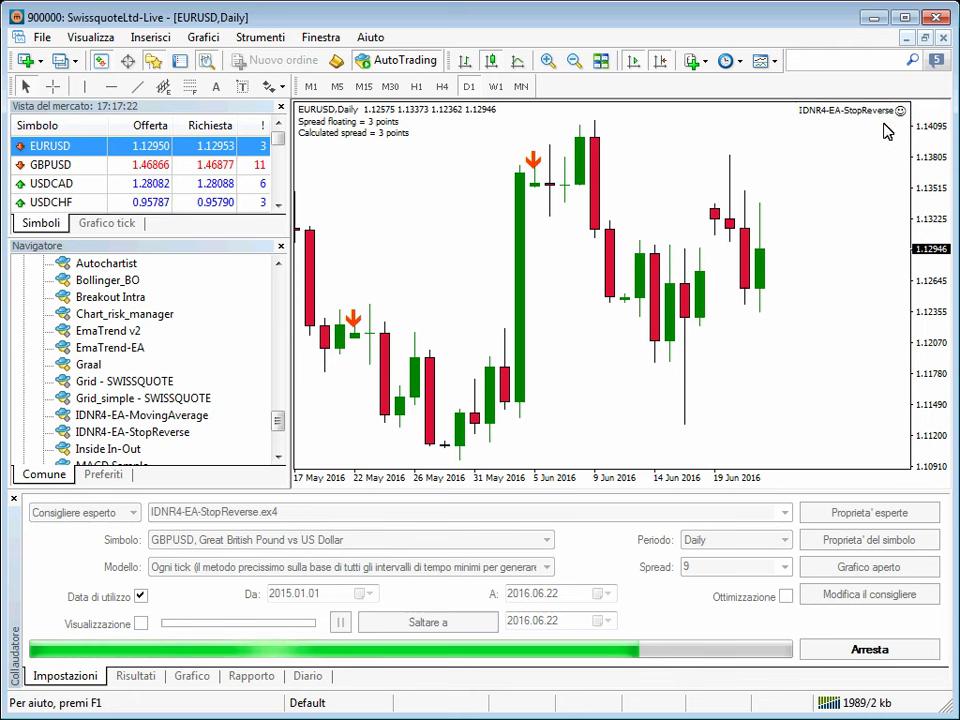
Switch AutoTrading off and back on, and view the attached expert's properties from the chart.
{"action": "left_click", "coordinate": [407, 60]}
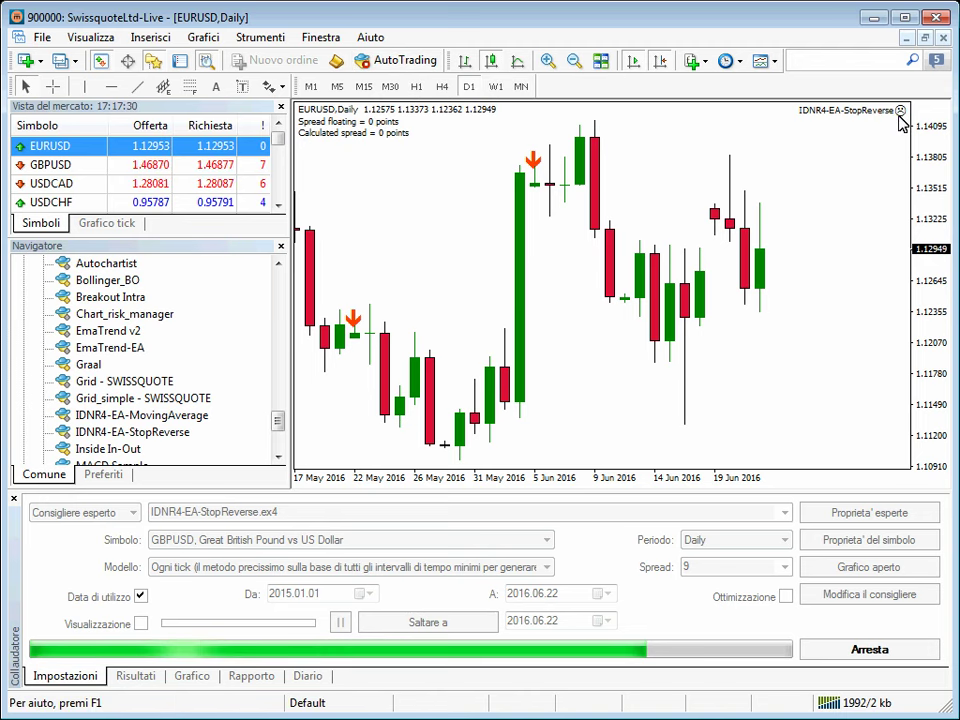
{"action": "left_click", "coordinate": [899, 113]}
{"action": "left_click", "coordinate": [857, 56]}
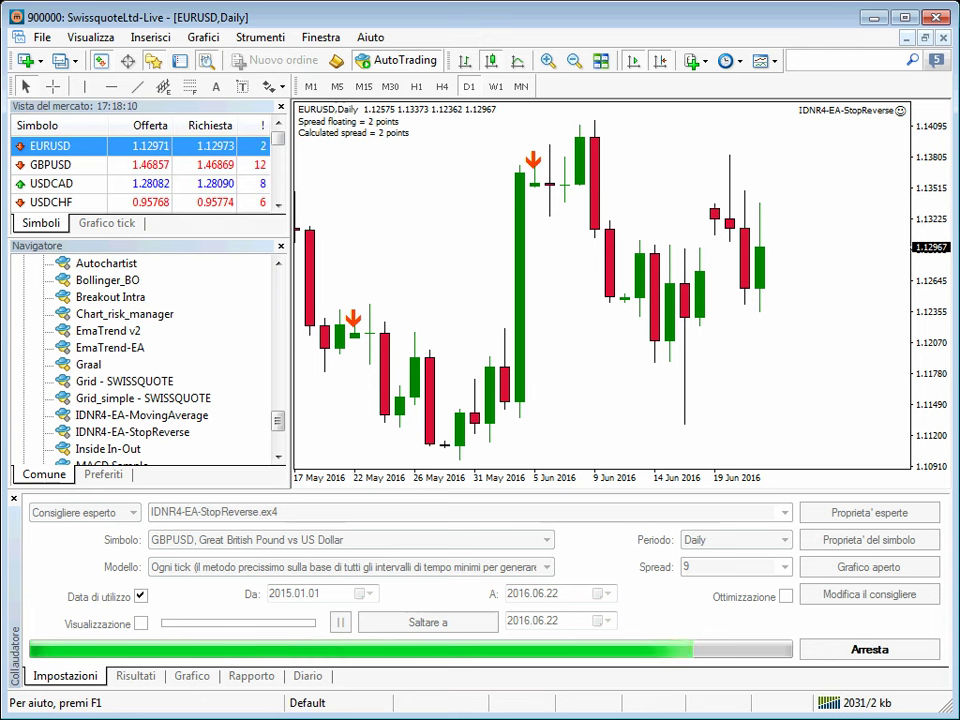
Examine the running backtest's balance graph, list of orders and journal in an enlarged tester area.
{"action": "left_click", "coordinate": [193, 676]}
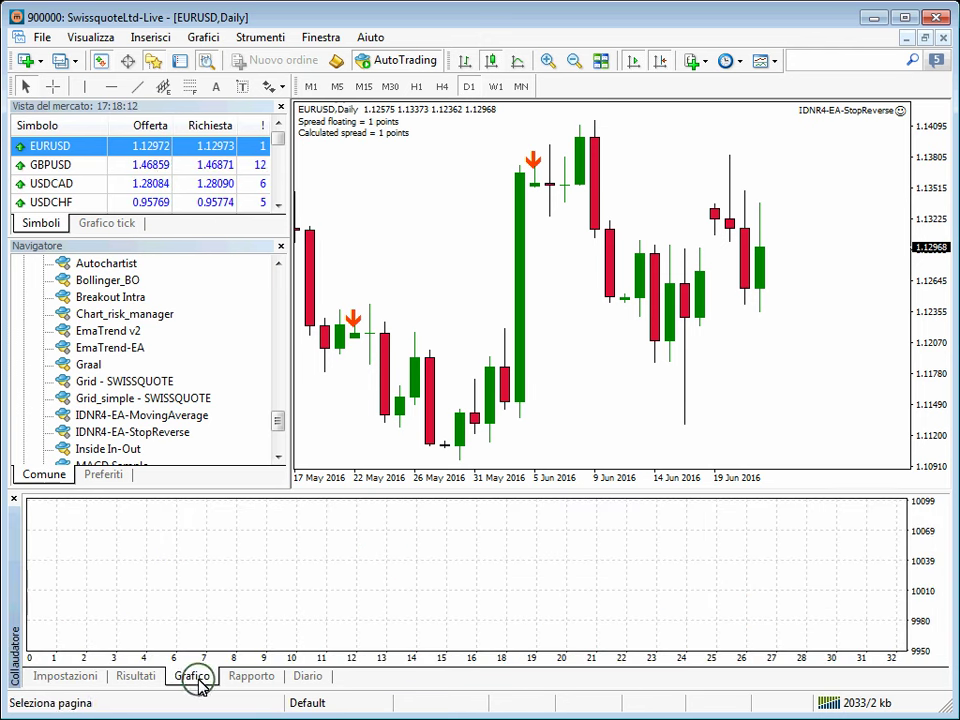
{"action": "left_click", "coordinate": [136, 677]}
{"action": "left_click_drag", "start_coordinate": [735, 496], "coordinate": [763, 222]}
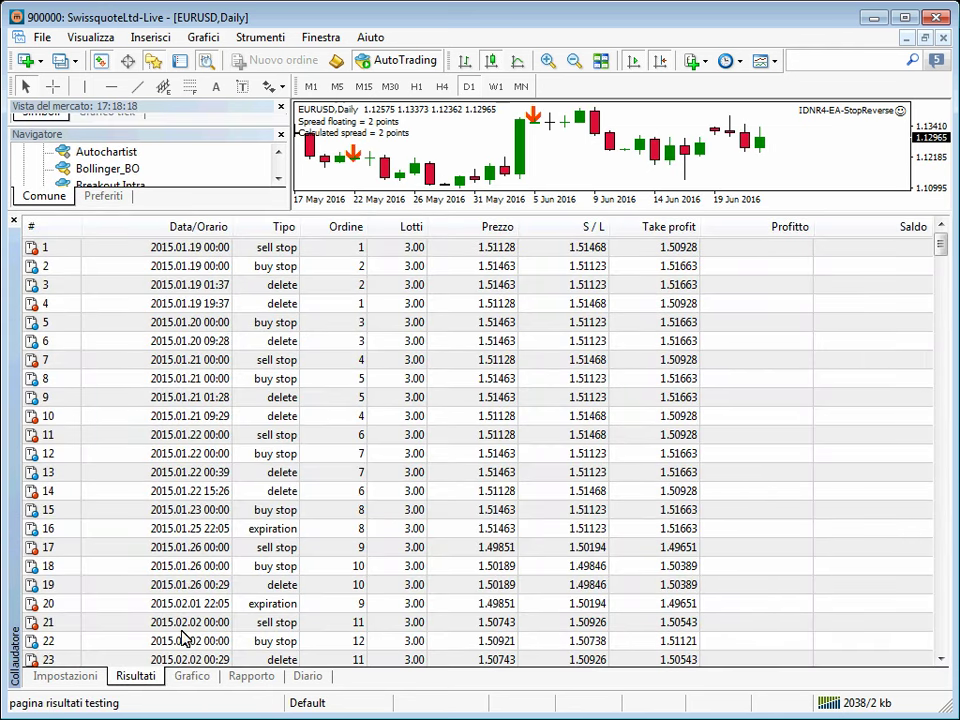
{"action": "left_click", "coordinate": [211, 246]}
{"action": "scroll", "coordinate": [287, 440], "scroll_direction": "down", "scroll_amount": 20}
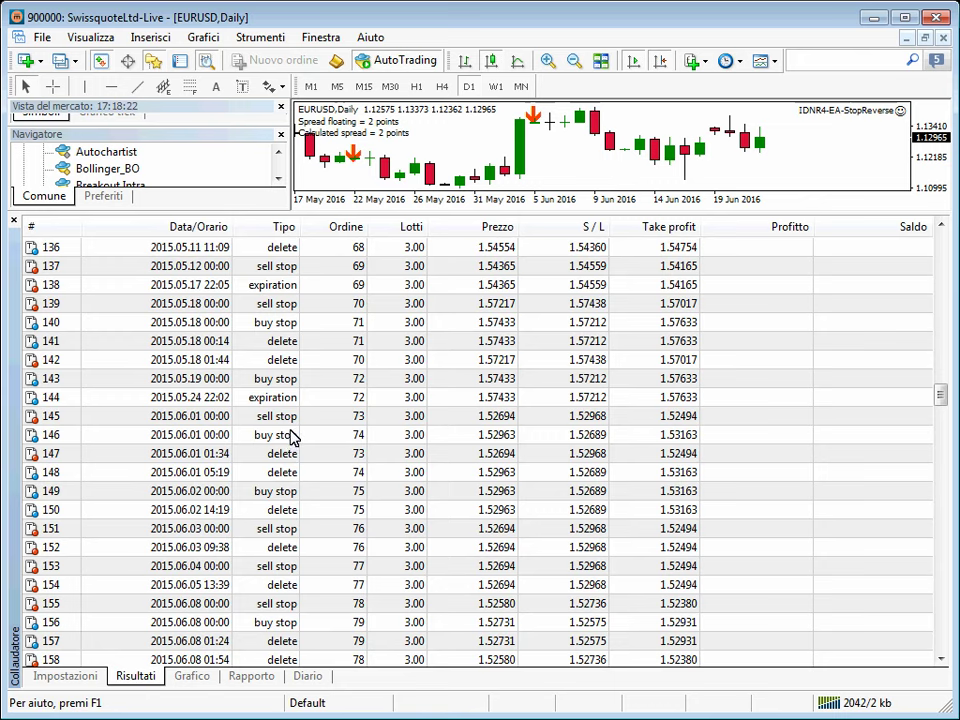
{"action": "scroll", "coordinate": [291, 438], "scroll_direction": "up", "scroll_amount": 20}
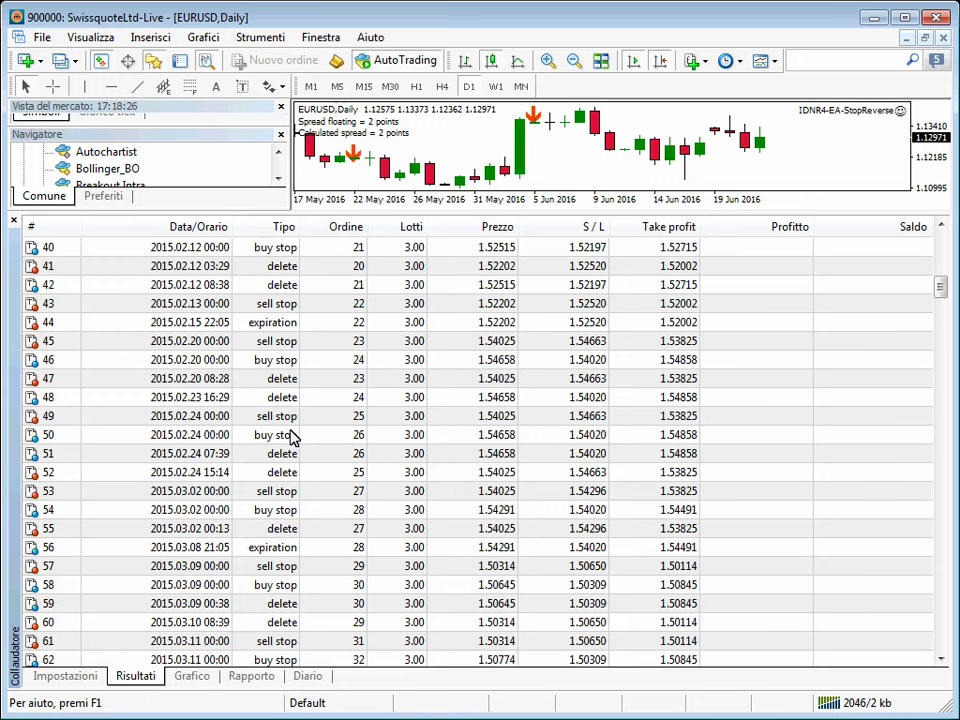
{"action": "left_click", "coordinate": [197, 677]}
{"action": "left_click", "coordinate": [138, 677]}
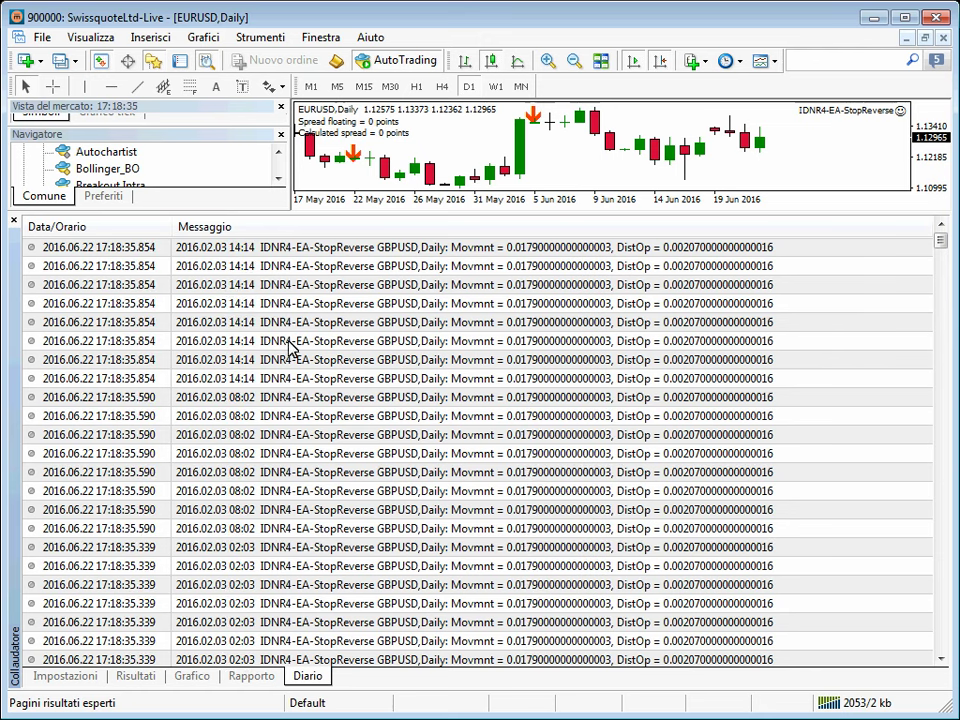
Return to the tester settings and stop the running backtest.
{"action": "left_click", "coordinate": [366, 251]}
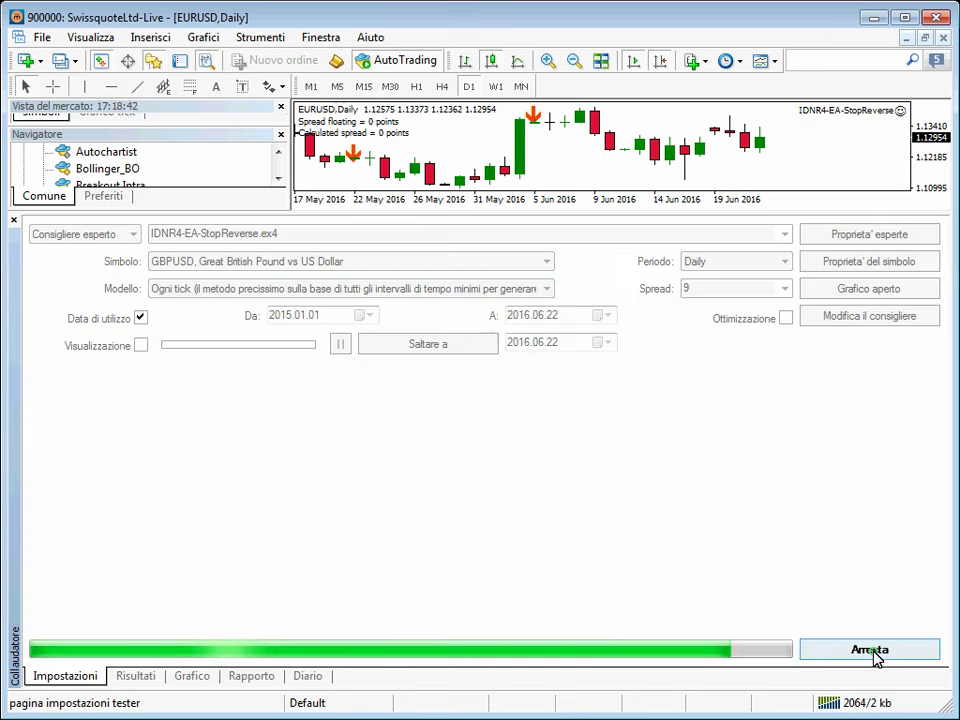
{"action": "left_click", "coordinate": [874, 651]}
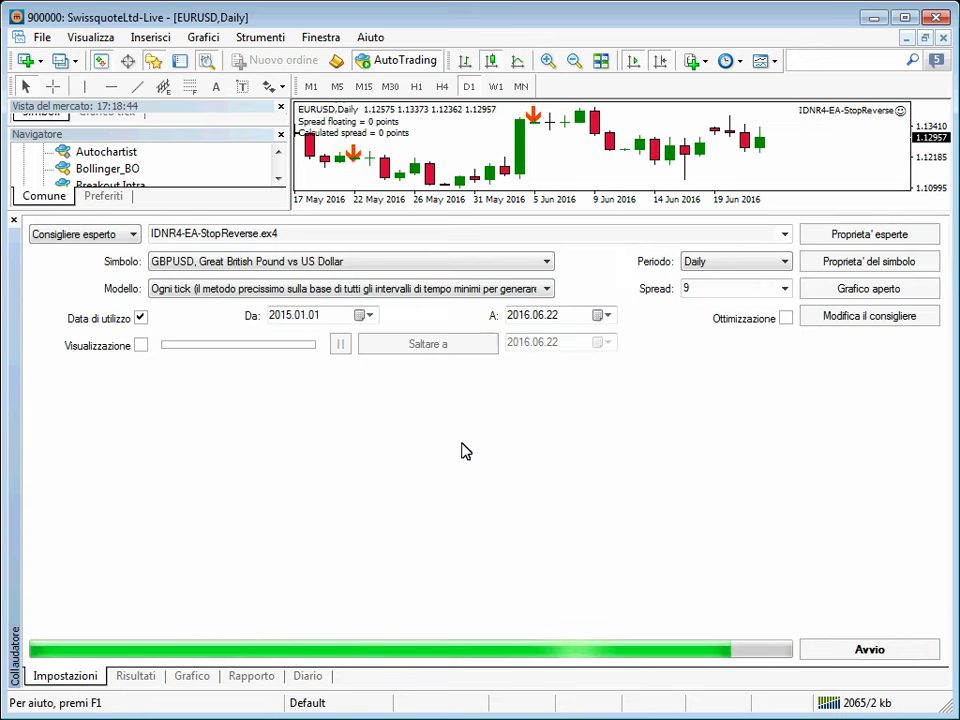
Open the tester's expert properties and set LotsType to Variable Lots, checking the account balance percentage per trade.
{"action": "left_click", "coordinate": [846, 235]}
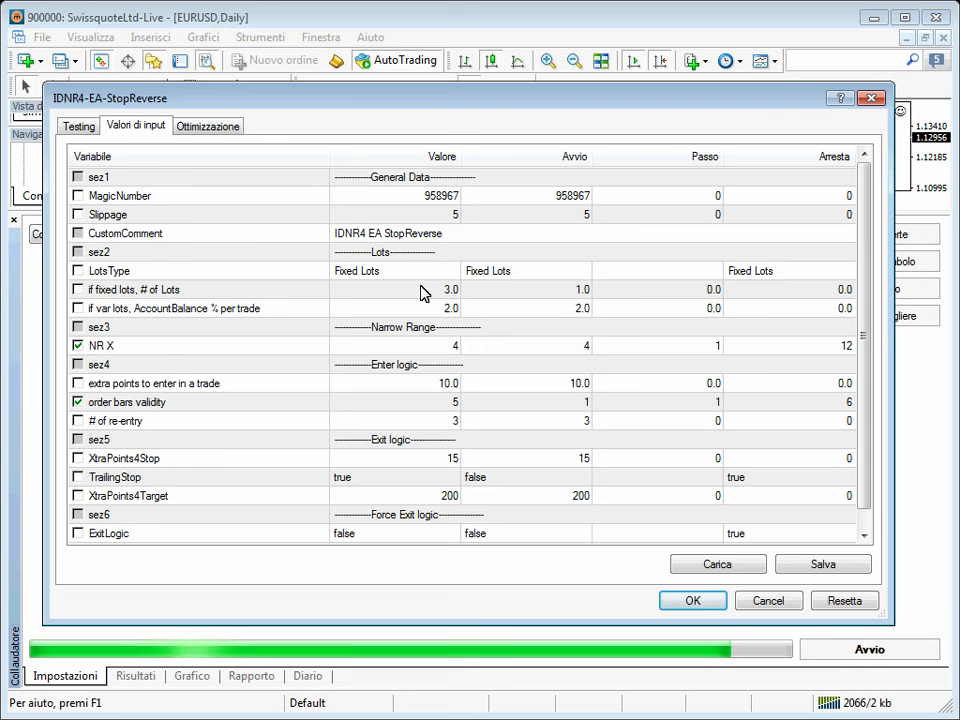
{"action": "left_click", "coordinate": [462, 310]}
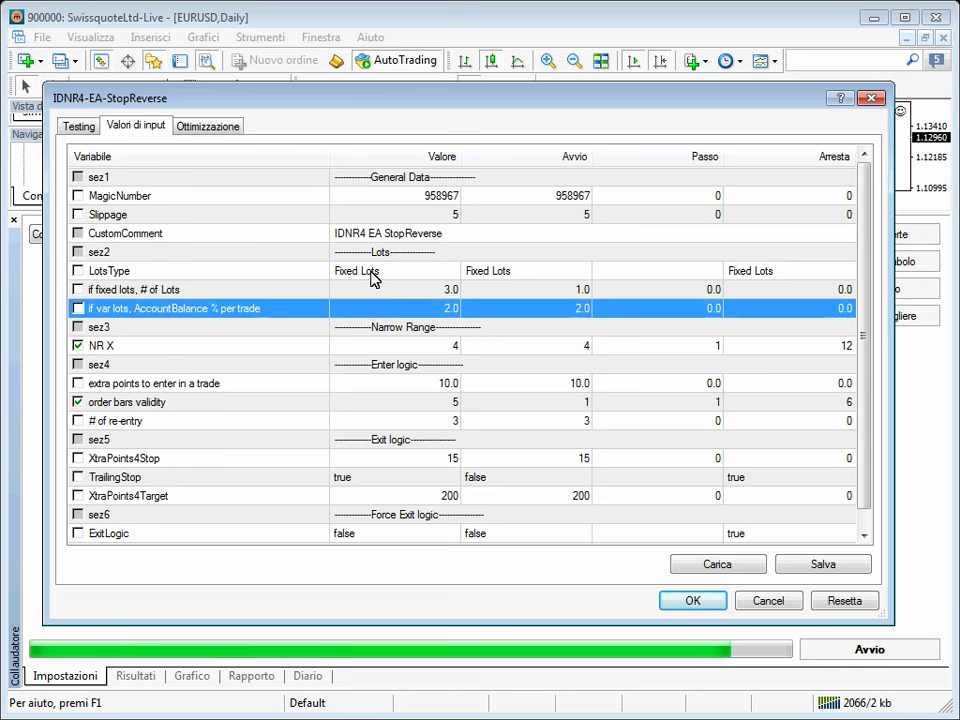
{"action": "left_click", "coordinate": [371, 272]}
{"action": "left_click", "coordinate": [365, 302]}
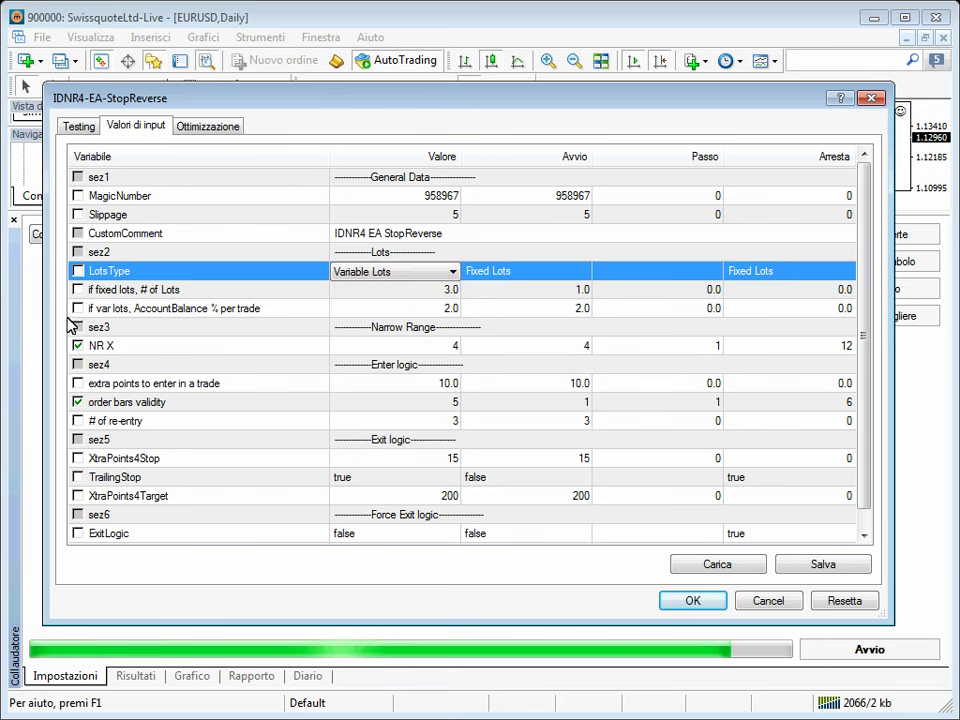
{"action": "left_click", "coordinate": [462, 310]}
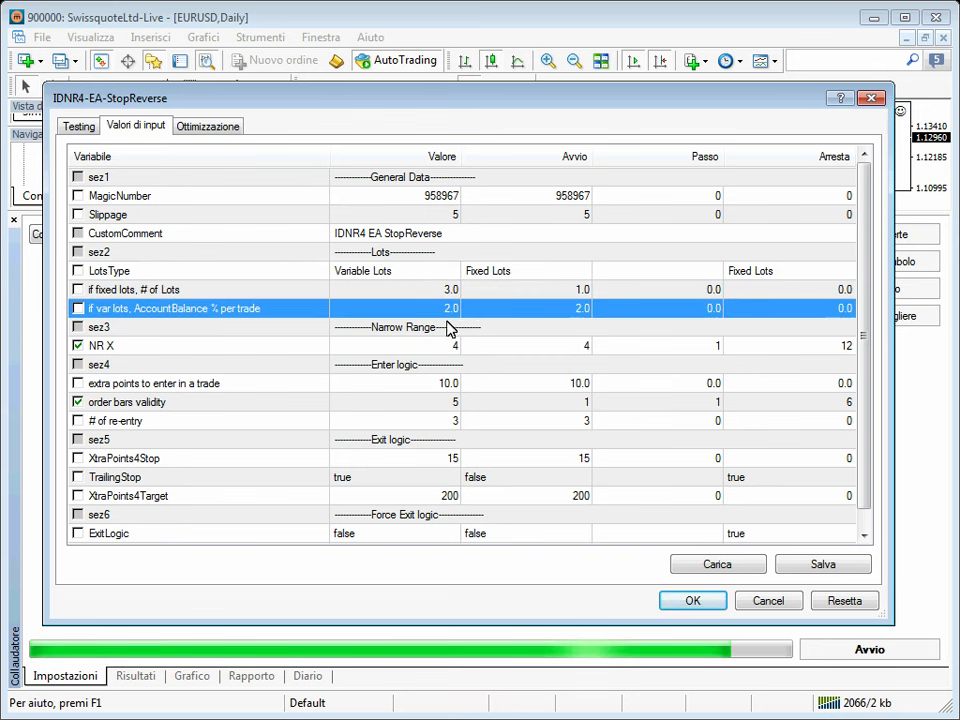
Set XtraPoints4Stop to 2000 in the exit logic and accept the expert's input values.
{"action": "left_click", "coordinate": [446, 352]}
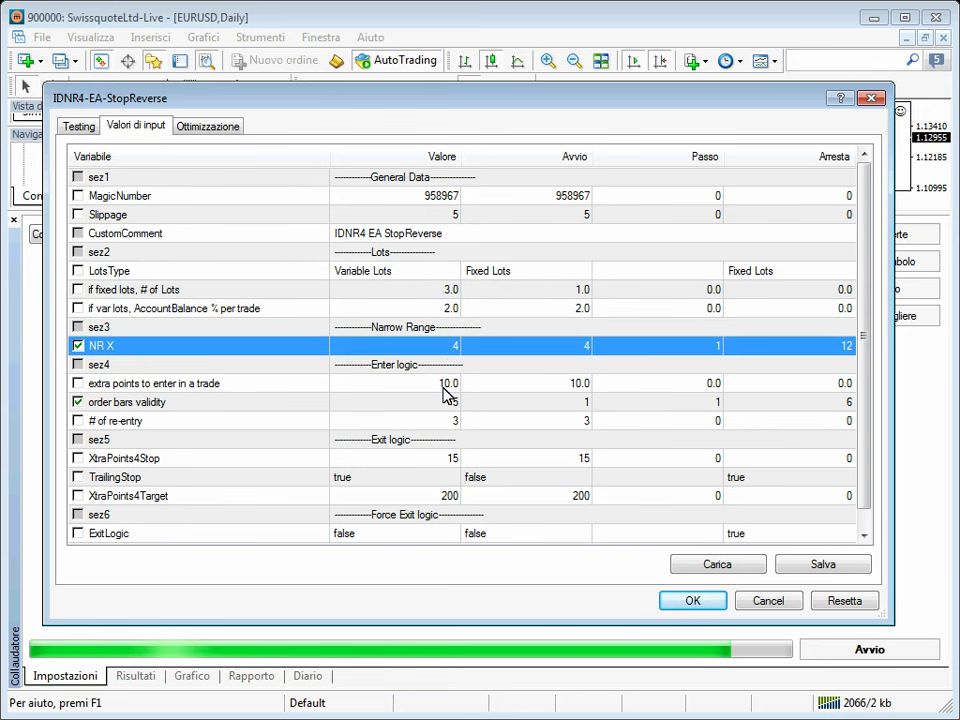
{"action": "left_click", "coordinate": [452, 421]}
{"action": "double_click", "coordinate": [449, 458]}
{"action": "type", "text": "20"}
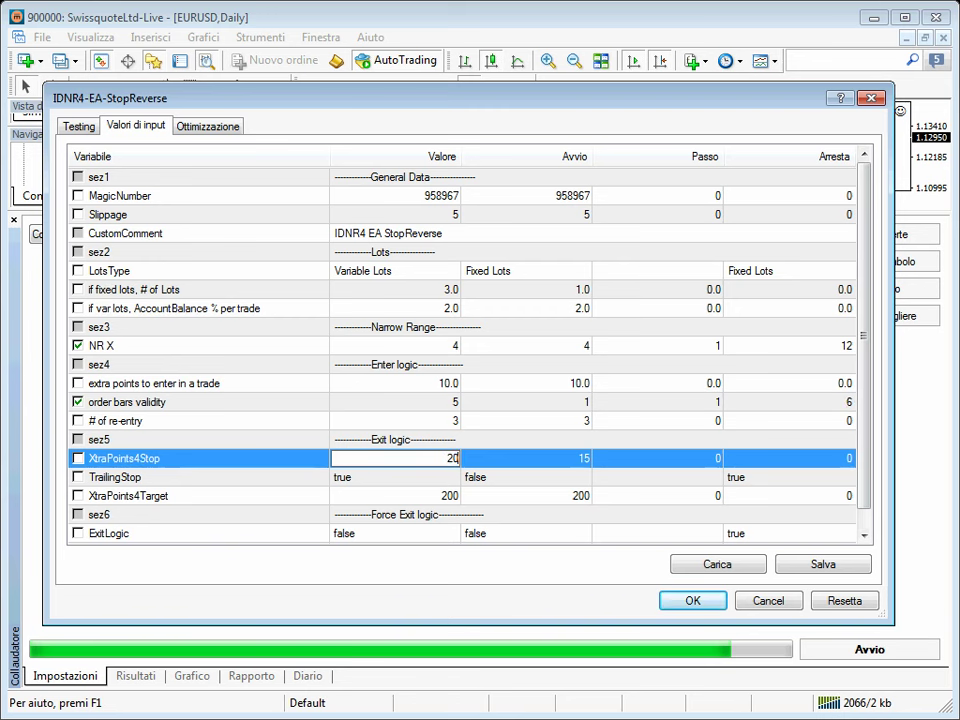
{"action": "type", "text": "00"}
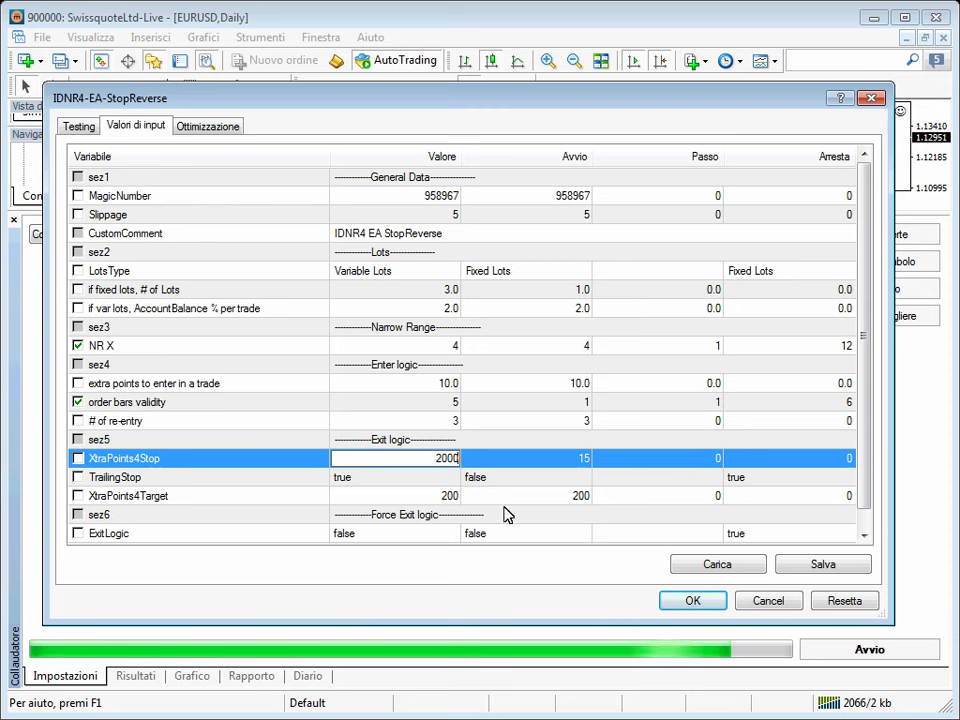
{"action": "left_click", "coordinate": [357, 487]}
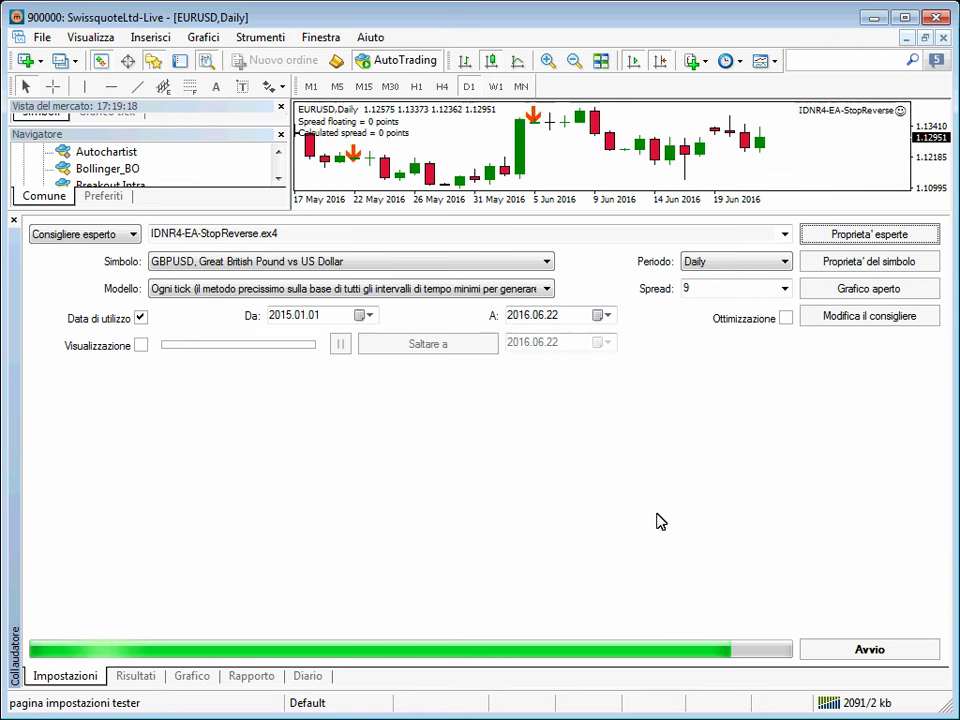
{"action": "left_click", "coordinate": [698, 601]}
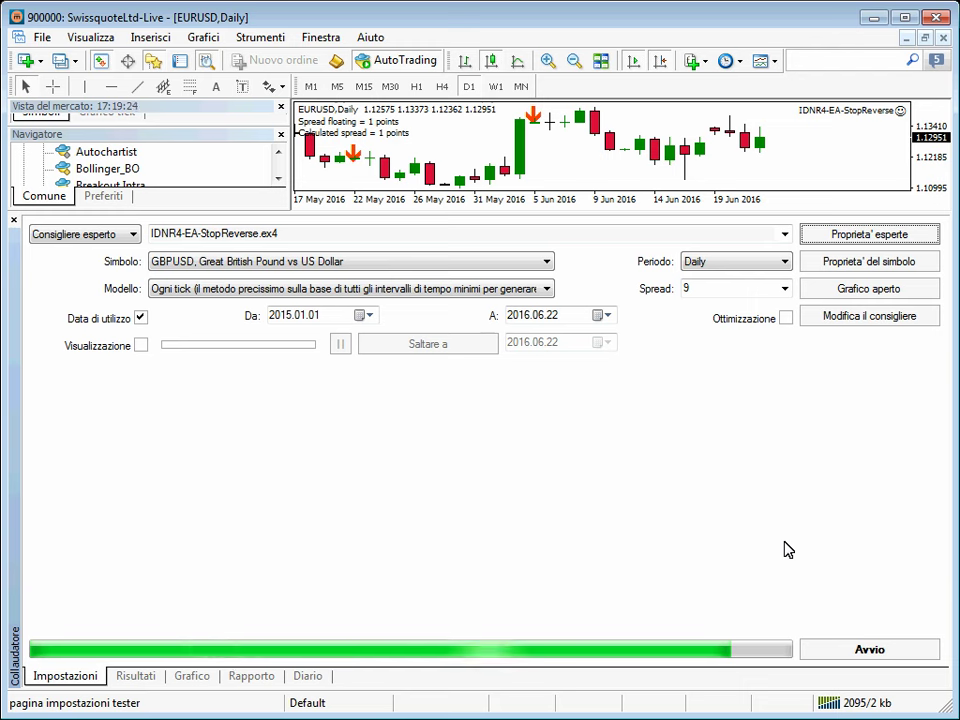
Check the tester journal and run the GBPUSD Daily backtest again with the changed inputs.
{"action": "left_click", "coordinate": [310, 679]}
{"action": "left_click", "coordinate": [249, 341]}
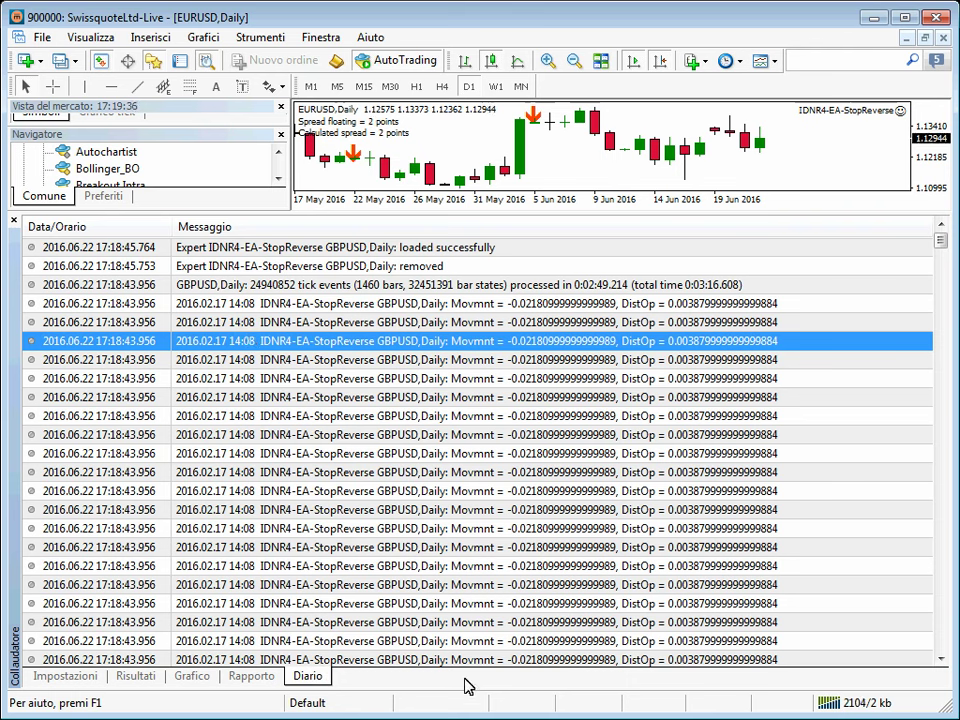
{"action": "left_click", "coordinate": [64, 677]}
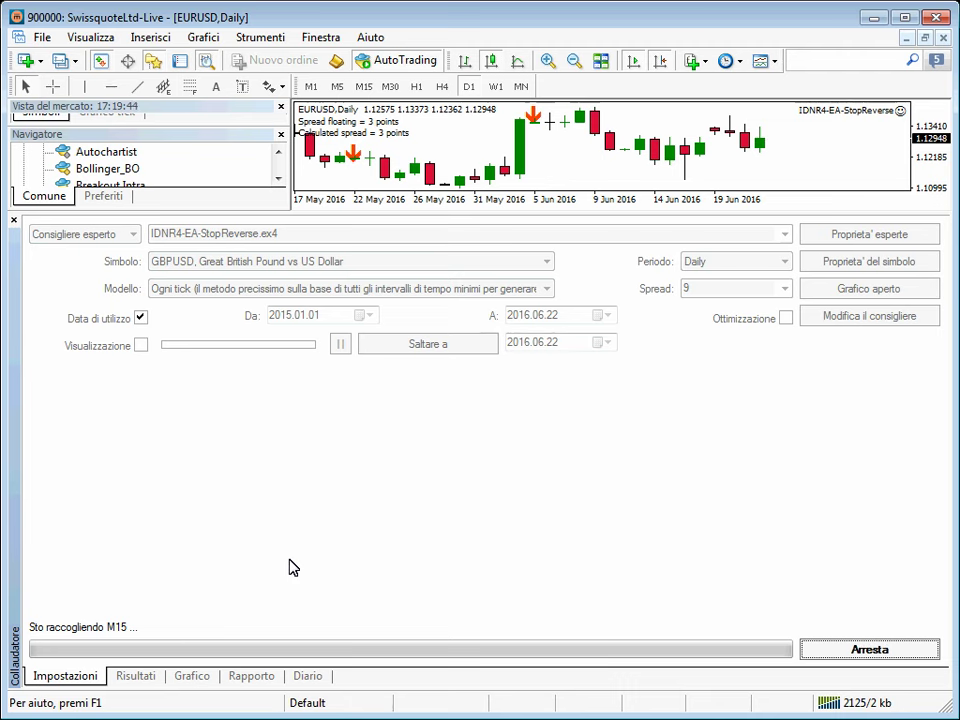
{"action": "left_click", "coordinate": [310, 679]}
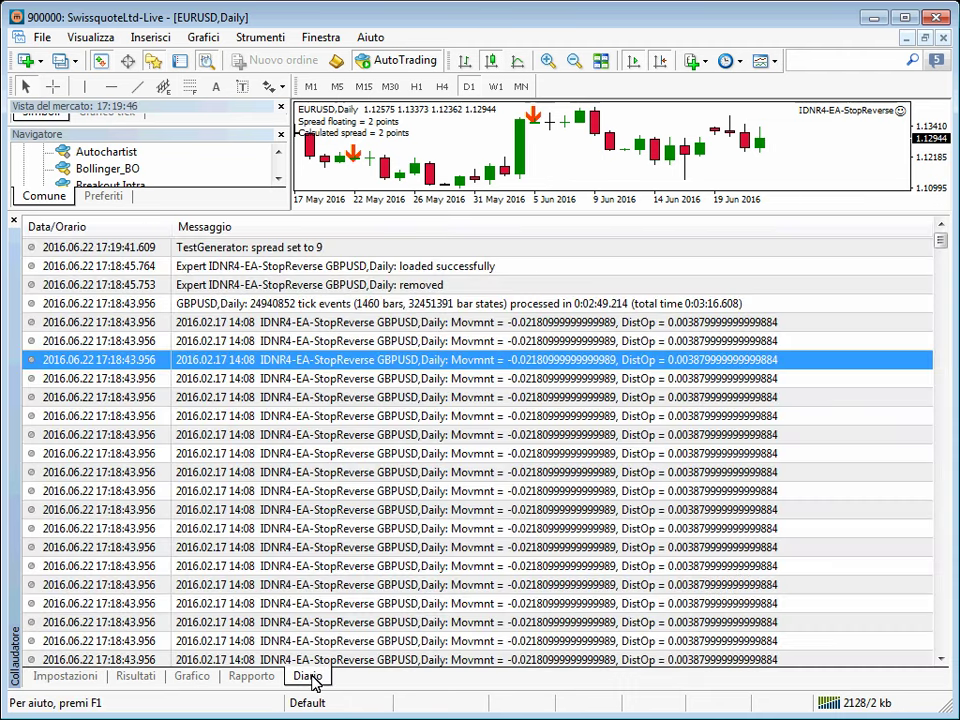
{"action": "left_click", "coordinate": [135, 676]}
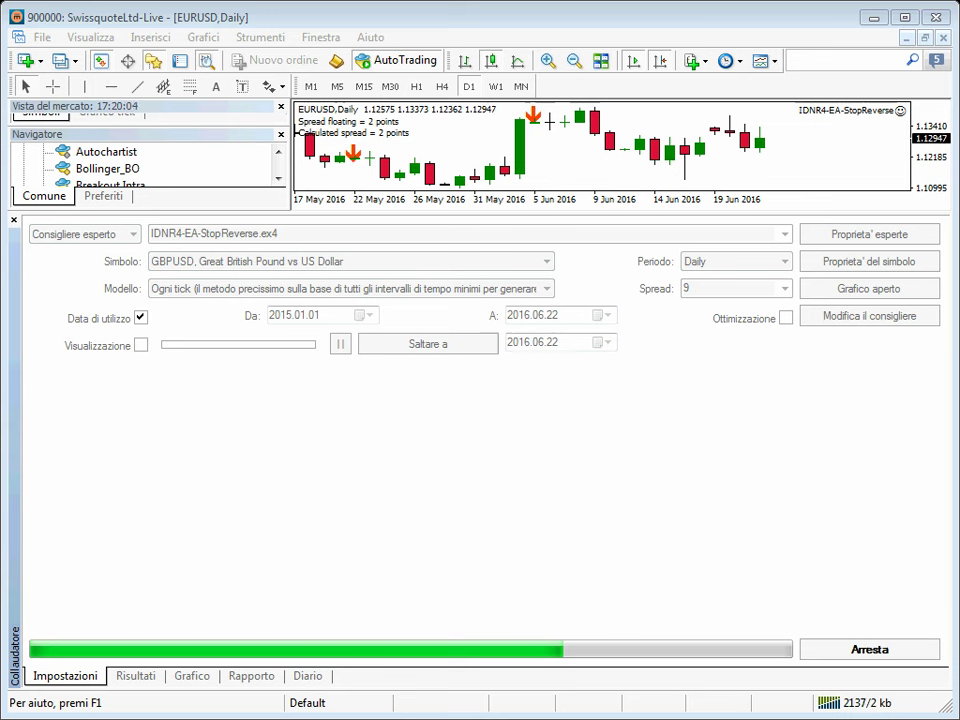
Examine the running backtest's list of operations and its balance graph.
{"action": "left_click", "coordinate": [137, 676]}
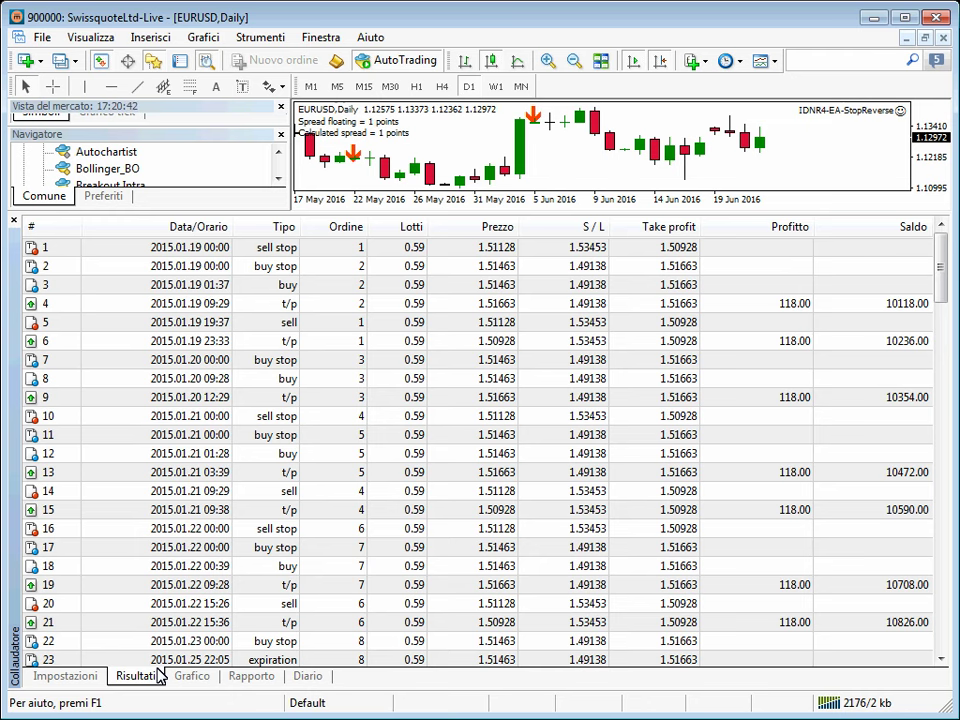
{"action": "left_click", "coordinate": [190, 677]}
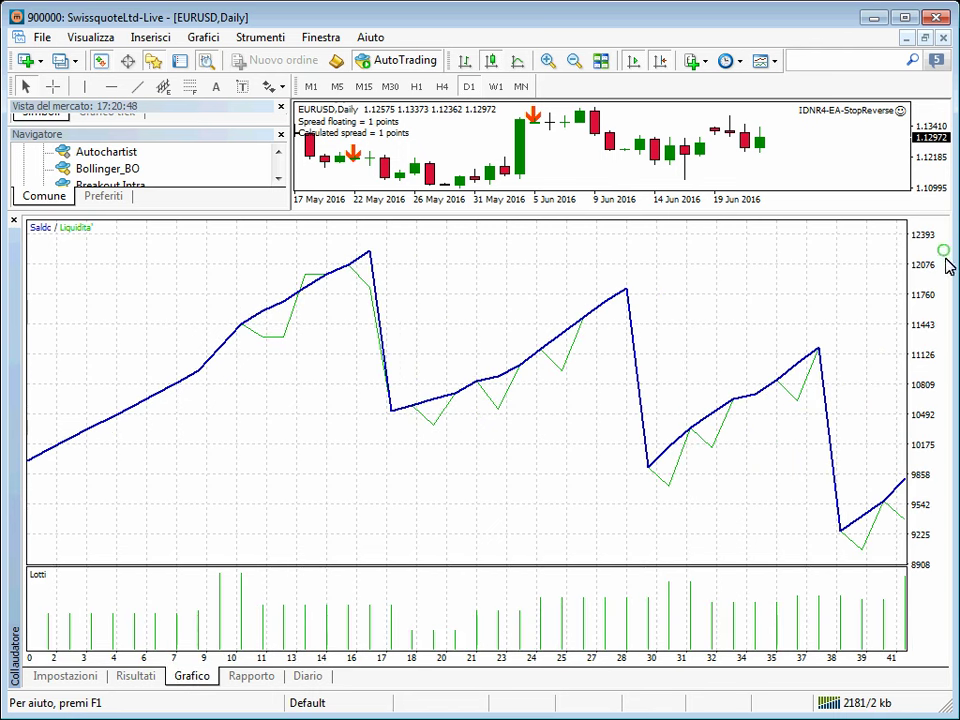
{"action": "key", "text": "Left"}
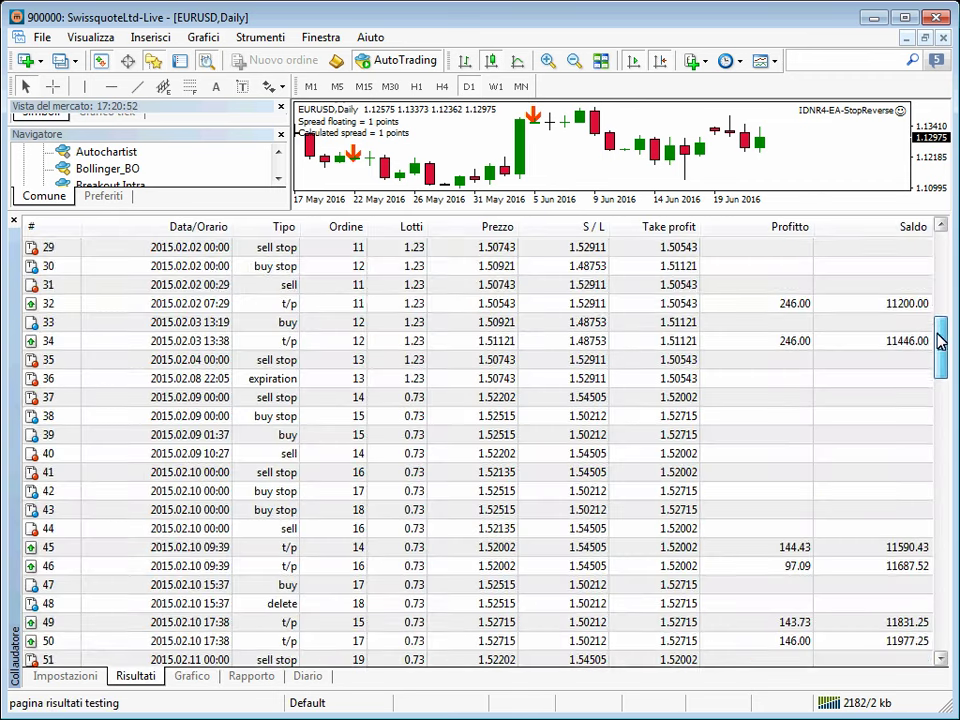
{"action": "scroll", "coordinate": [937, 340], "scroll_direction": "down", "scroll_amount": 1}
{"action": "scroll", "coordinate": [932, 320], "scroll_direction": "up", "scroll_amount": 4}
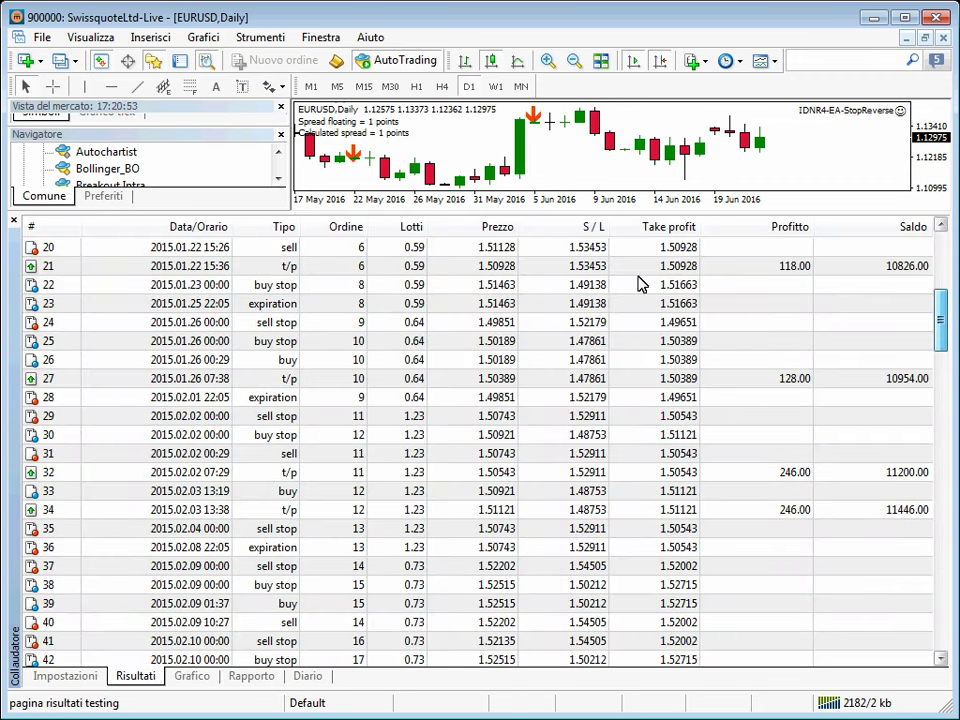
{"action": "scroll", "coordinate": [400, 280], "scroll_direction": "up", "scroll_amount": 7}
Trace orders 1, 2 and 3 through the results list from pending placement to take profit.
{"action": "left_click", "coordinate": [370, 250]}
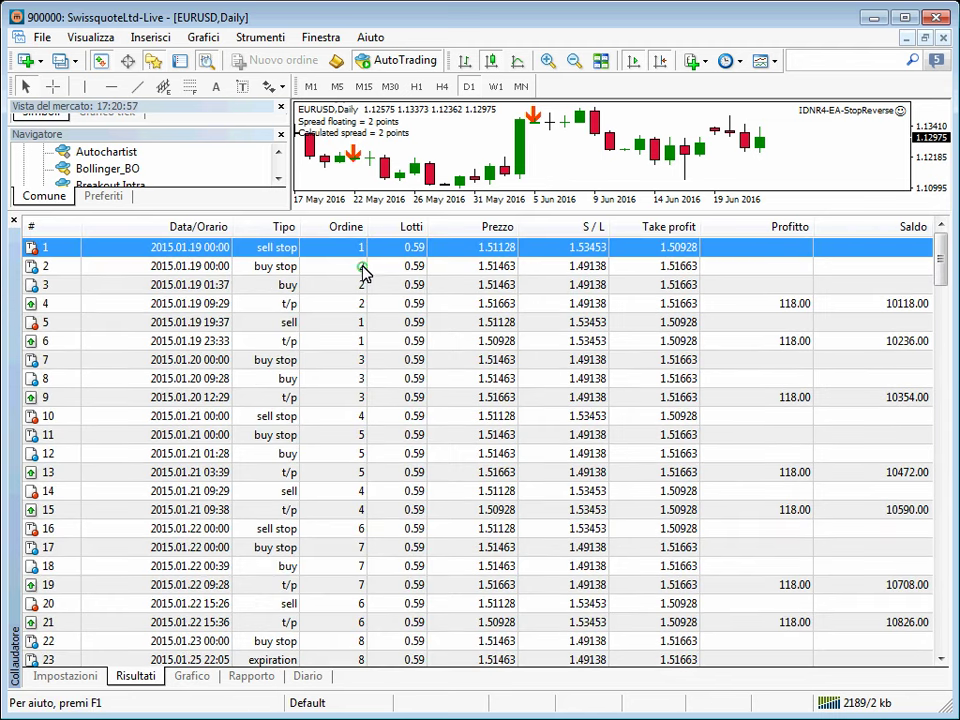
{"action": "left_click", "coordinate": [363, 270]}
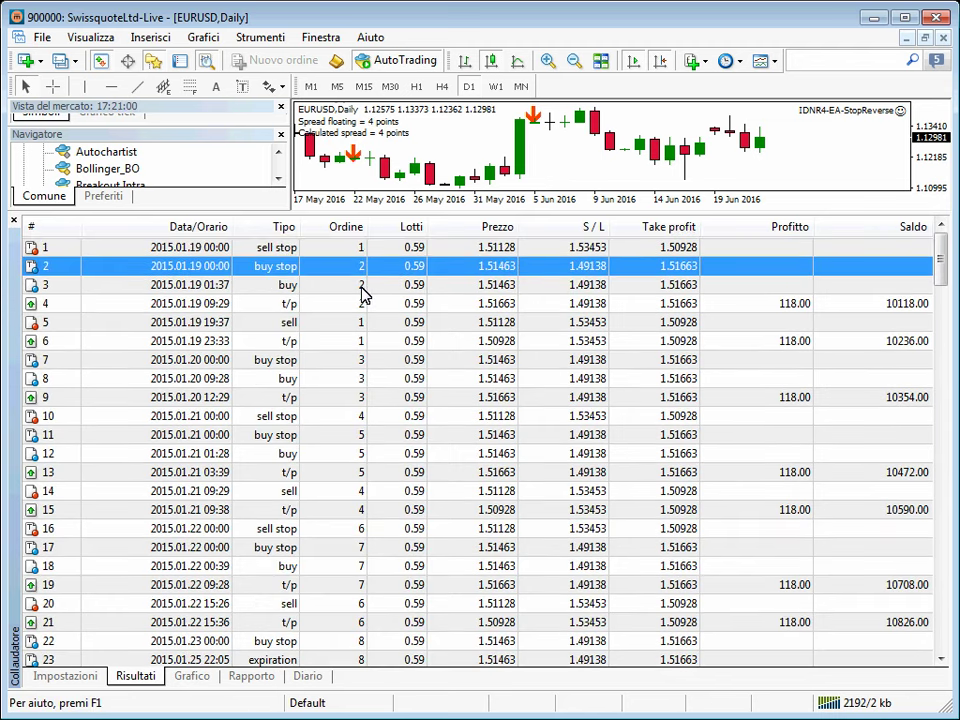
{"action": "left_click", "coordinate": [365, 290]}
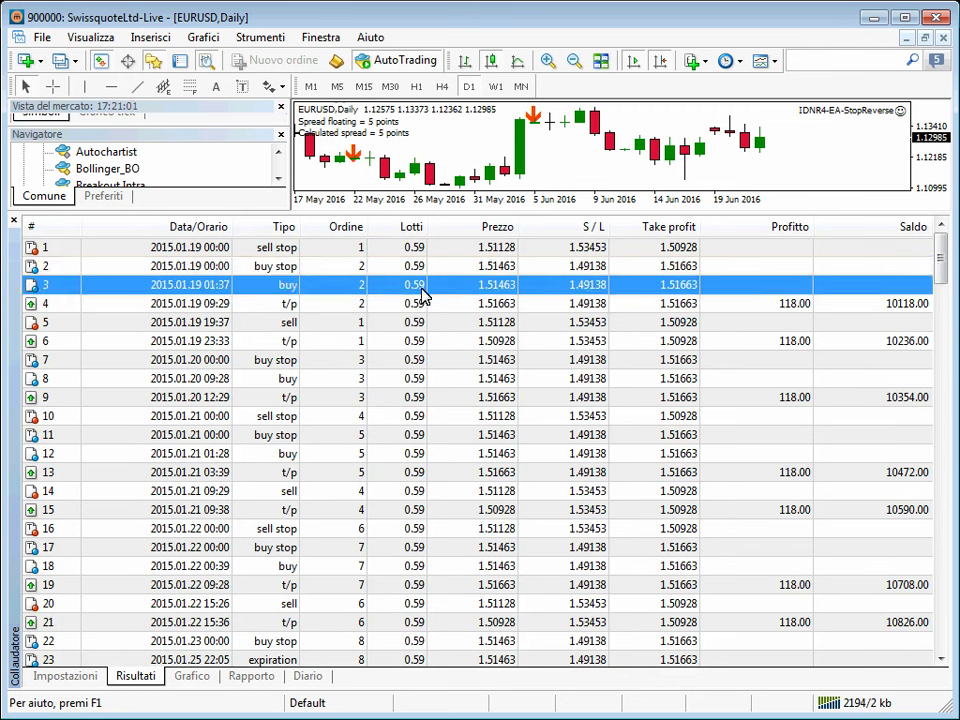
{"action": "left_click", "coordinate": [363, 304]}
{"action": "left_click", "coordinate": [790, 307]}
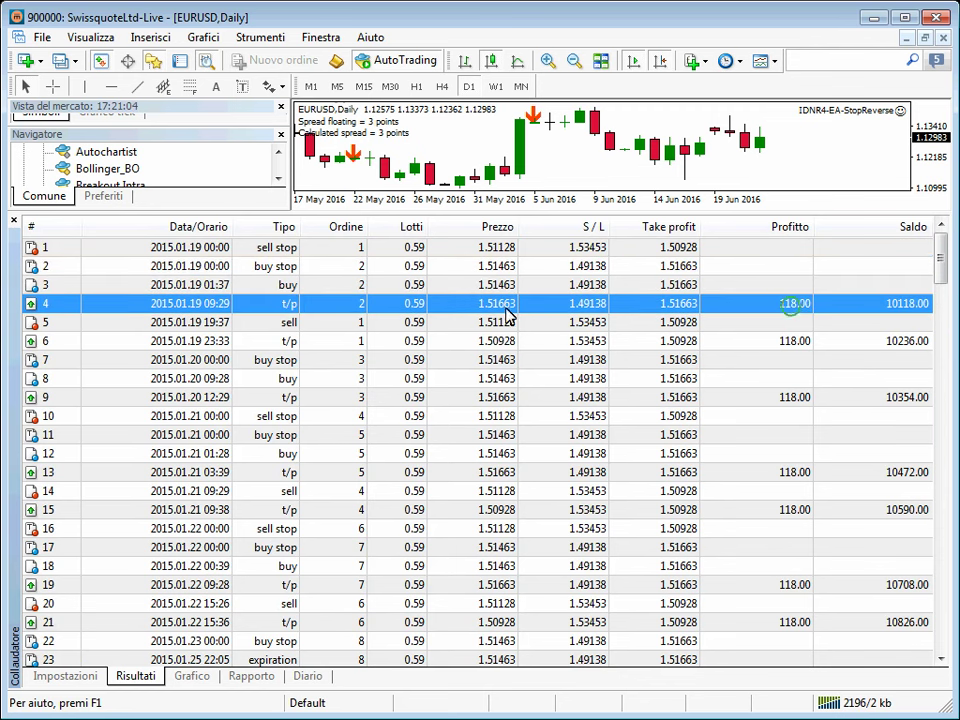
{"action": "left_click", "coordinate": [364, 344]}
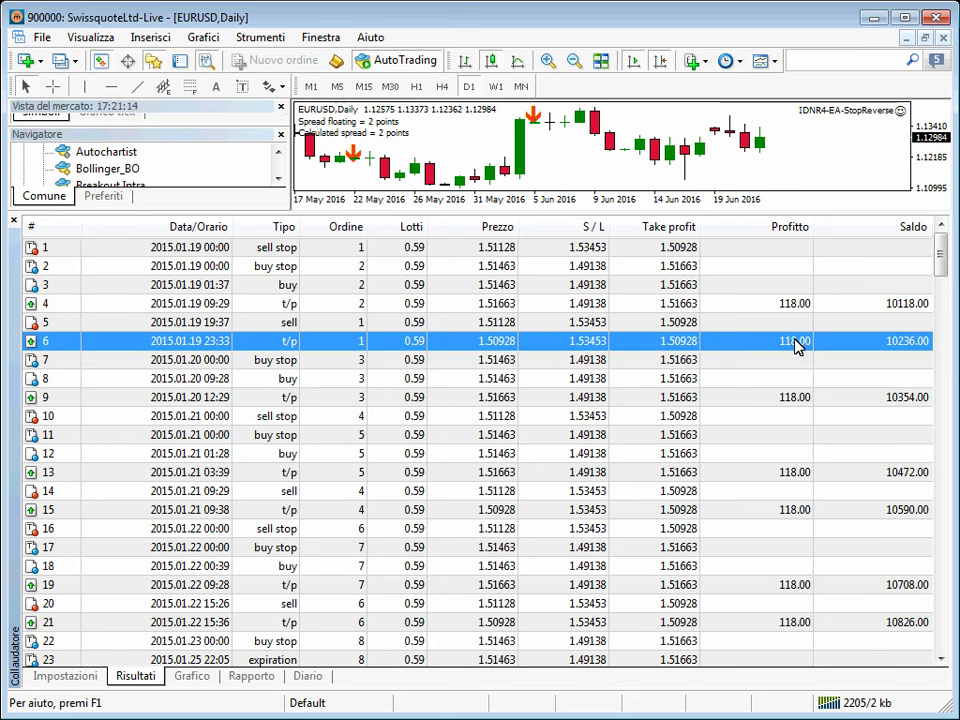
{"action": "left_click", "coordinate": [360, 362]}
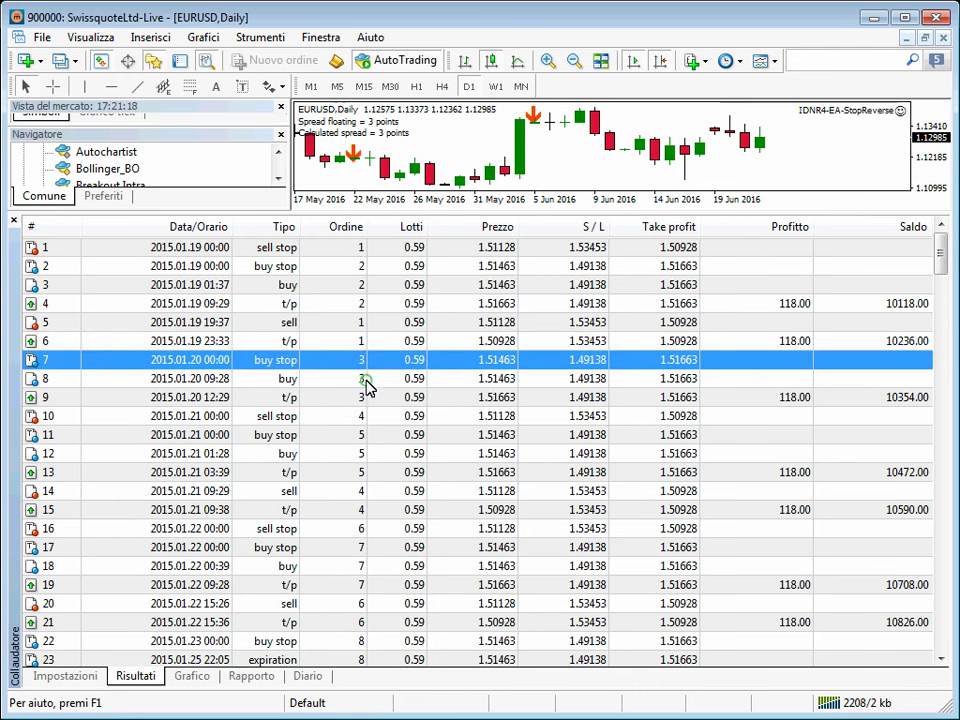
{"action": "left_click", "coordinate": [364, 380]}
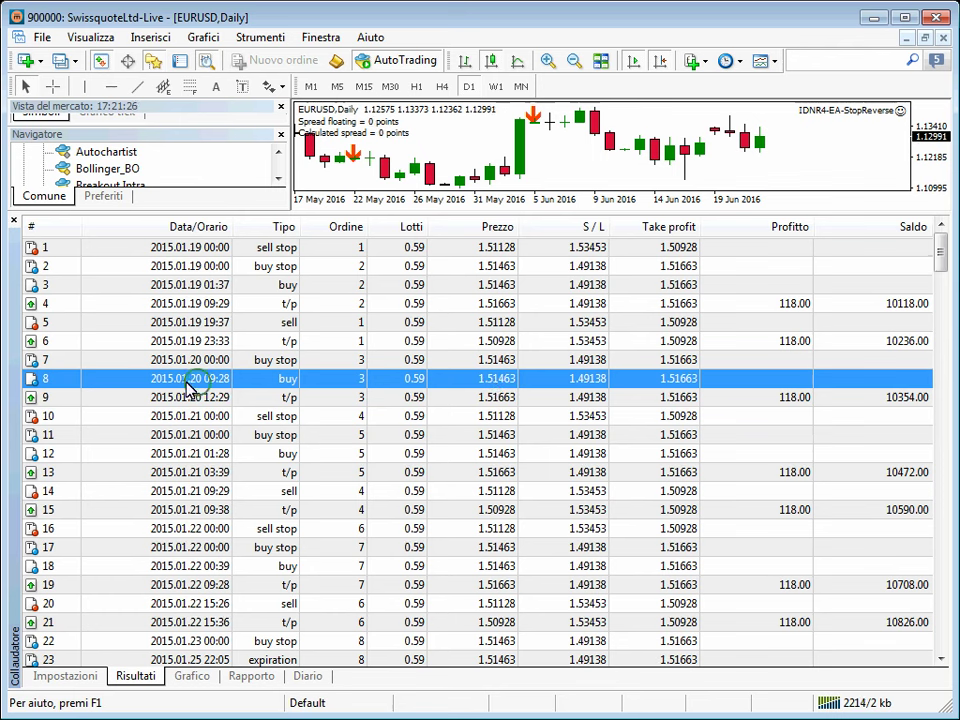
{"action": "left_click", "coordinate": [337, 396]}
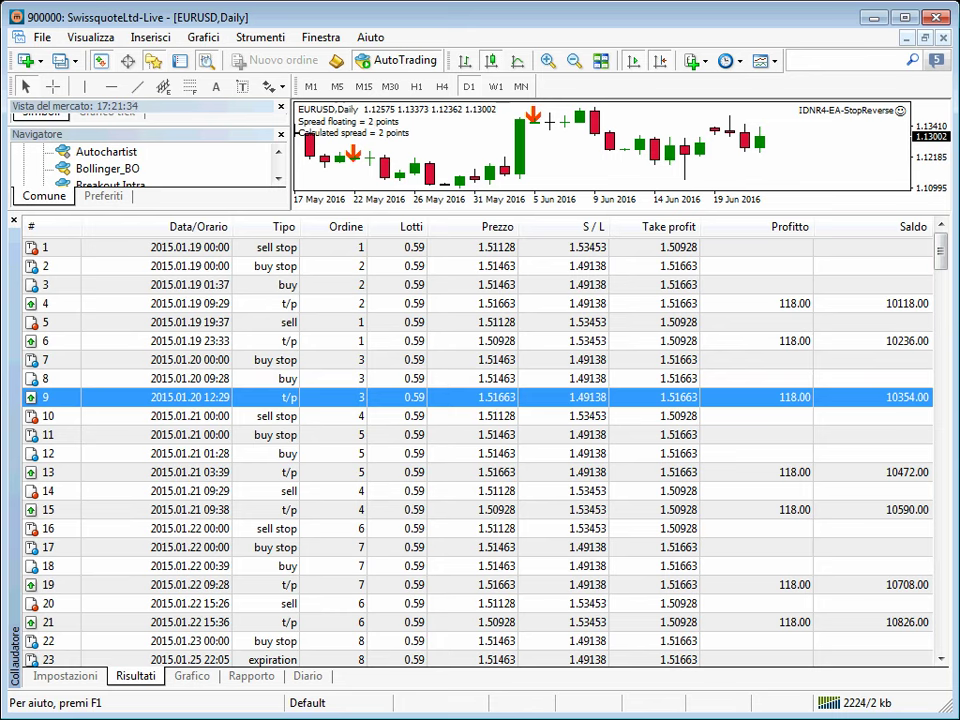
Check the backtest's progress, browse the rest of the results list and view the balance graph.
{"action": "left_click", "coordinate": [72, 677]}
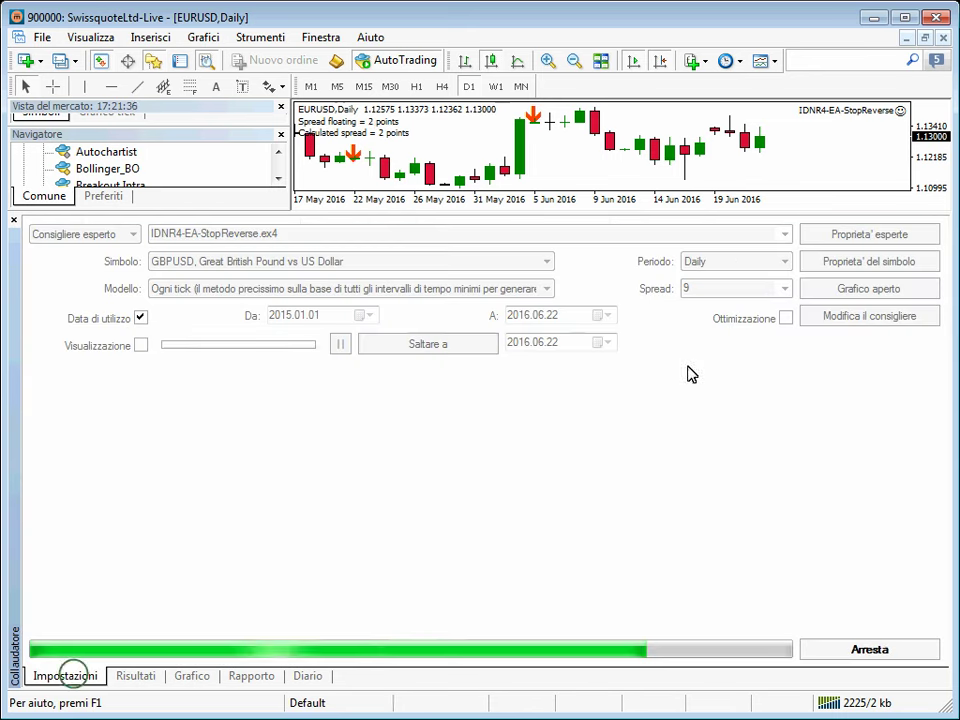
{"action": "left_click", "coordinate": [142, 680]}
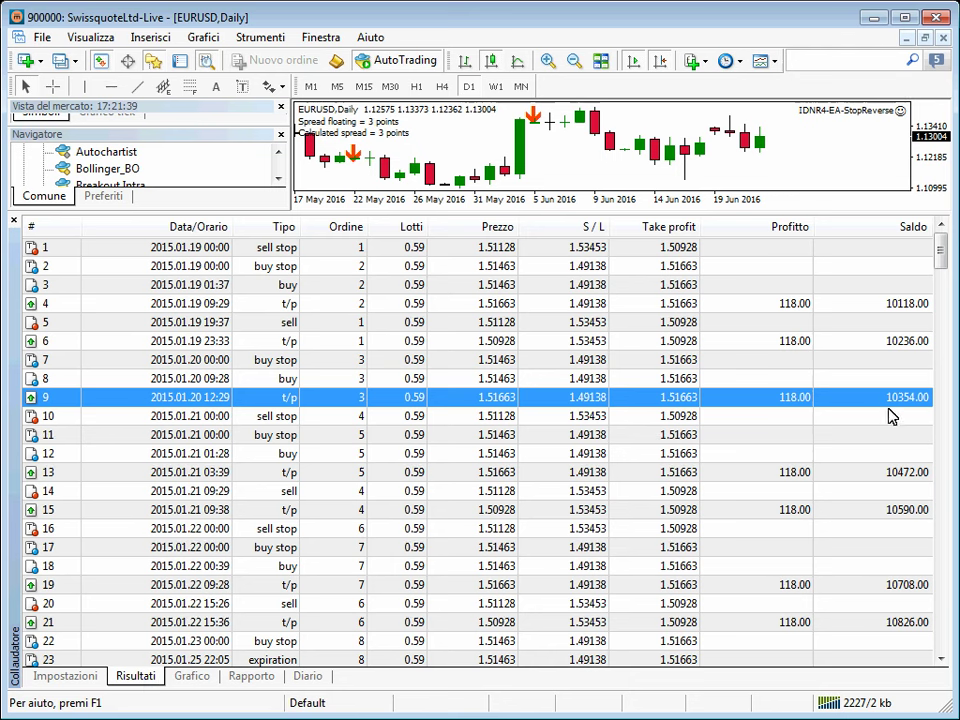
{"action": "left_click", "coordinate": [939, 268]}
{"action": "left_click", "coordinate": [940, 297]}
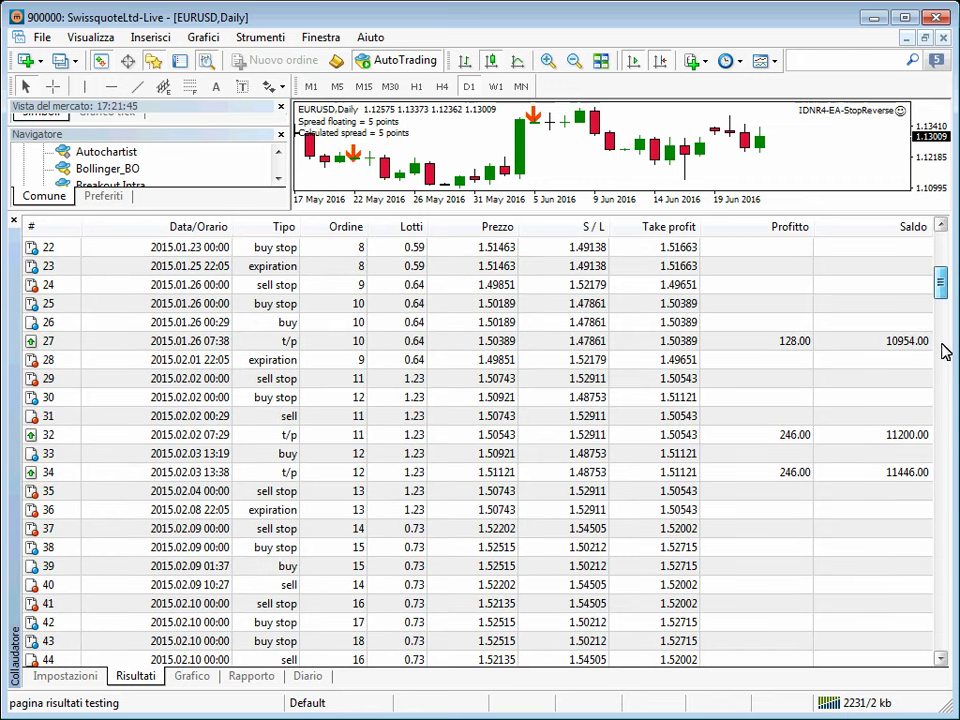
{"action": "left_click", "coordinate": [945, 615]}
{"action": "left_click", "coordinate": [945, 626]}
{"action": "left_click", "coordinate": [188, 677]}
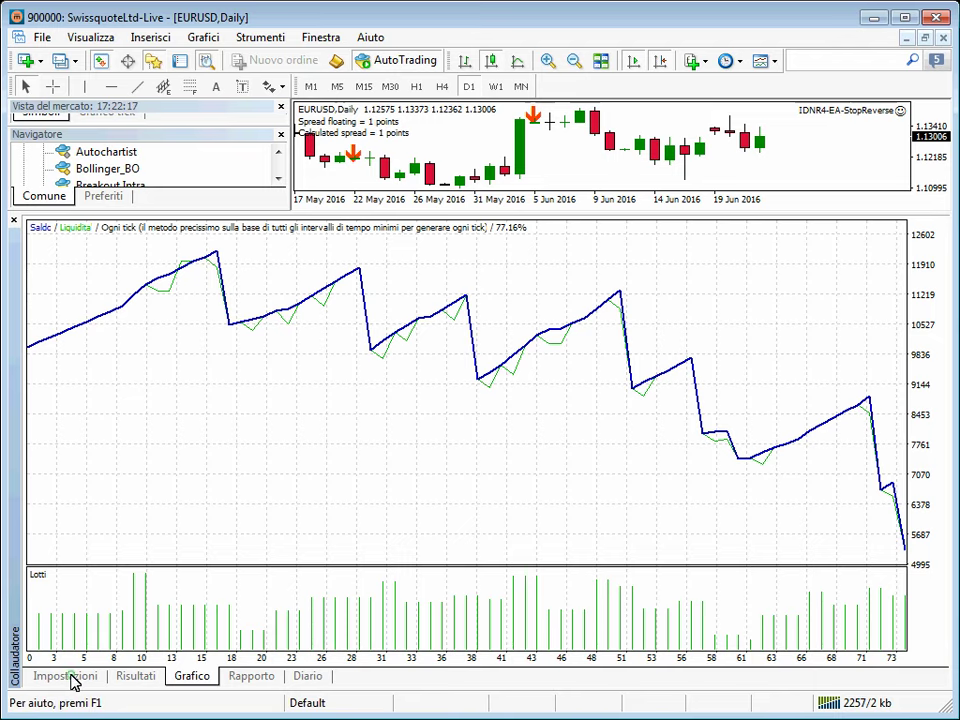
Open the expert's input values from the tester settings and review the value, step, stop and optimization selection of NR X.
{"action": "left_click", "coordinate": [67, 677]}
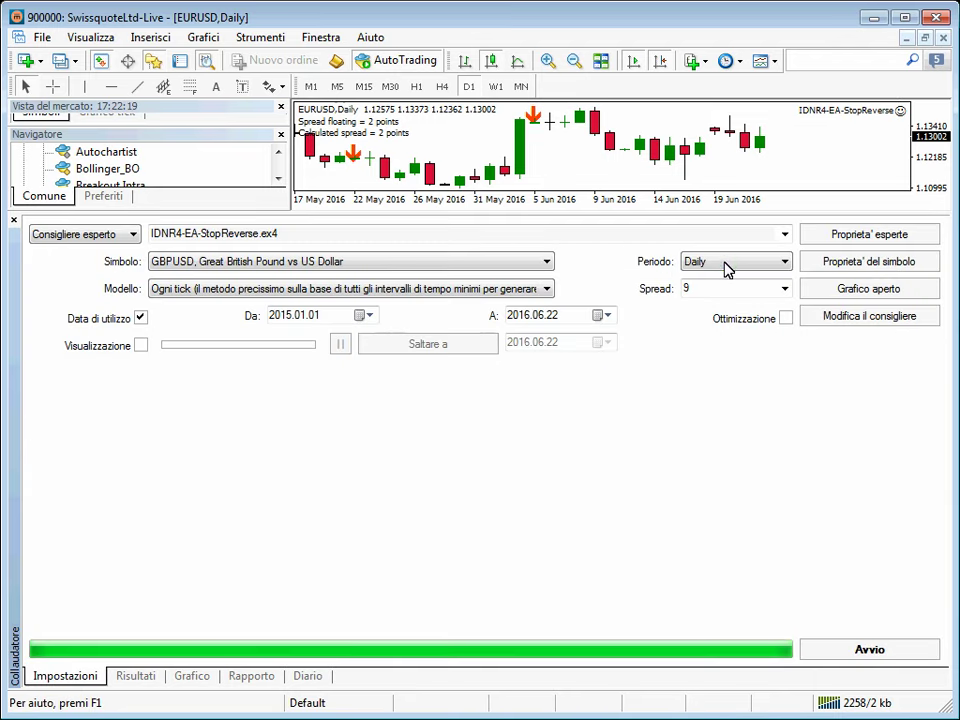
{"action": "left_click", "coordinate": [868, 236]}
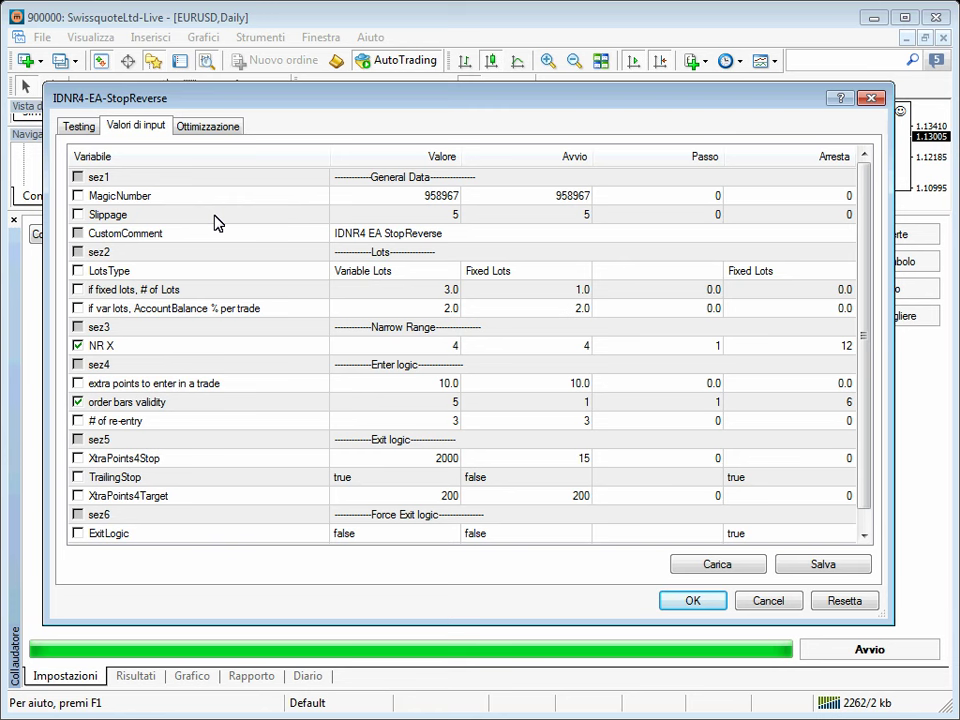
{"action": "double_click", "coordinate": [450, 345]}
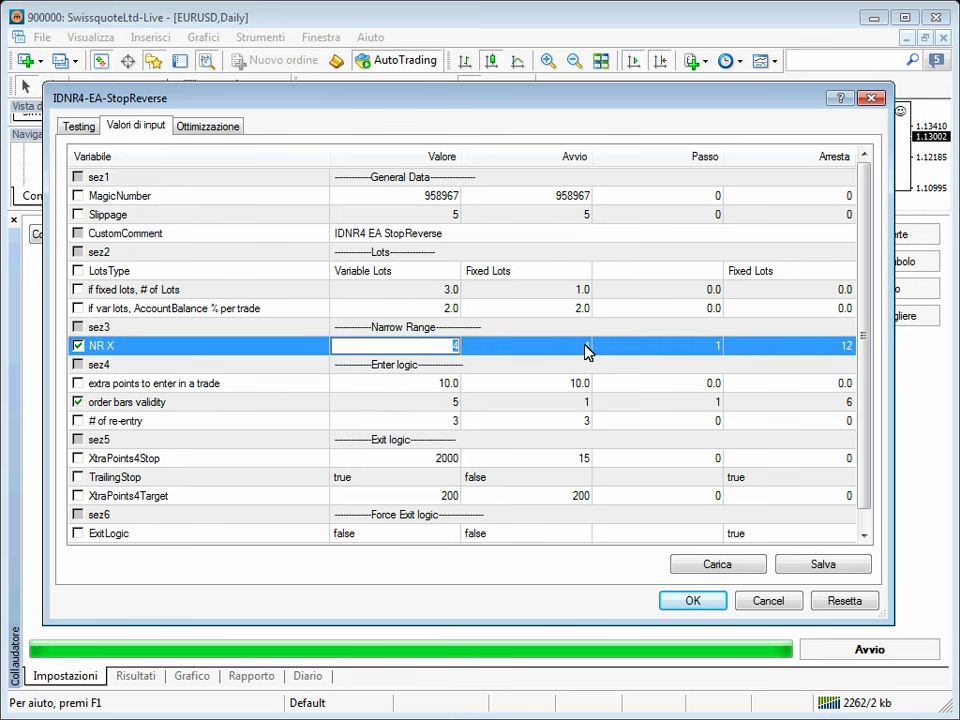
{"action": "left_click", "coordinate": [708, 350]}
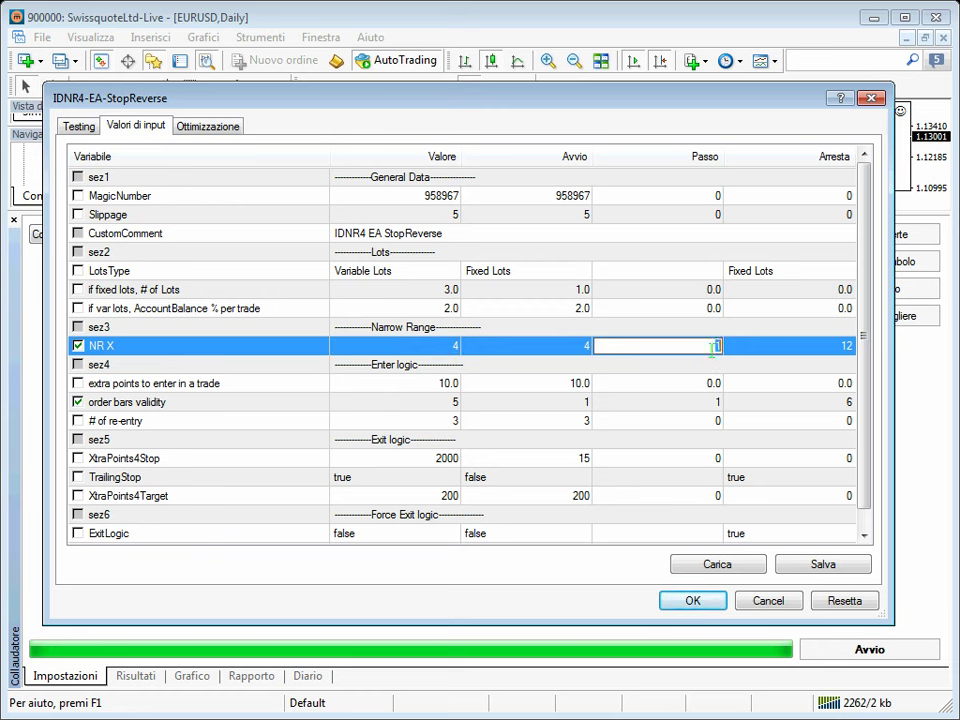
{"action": "left_click", "coordinate": [845, 349]}
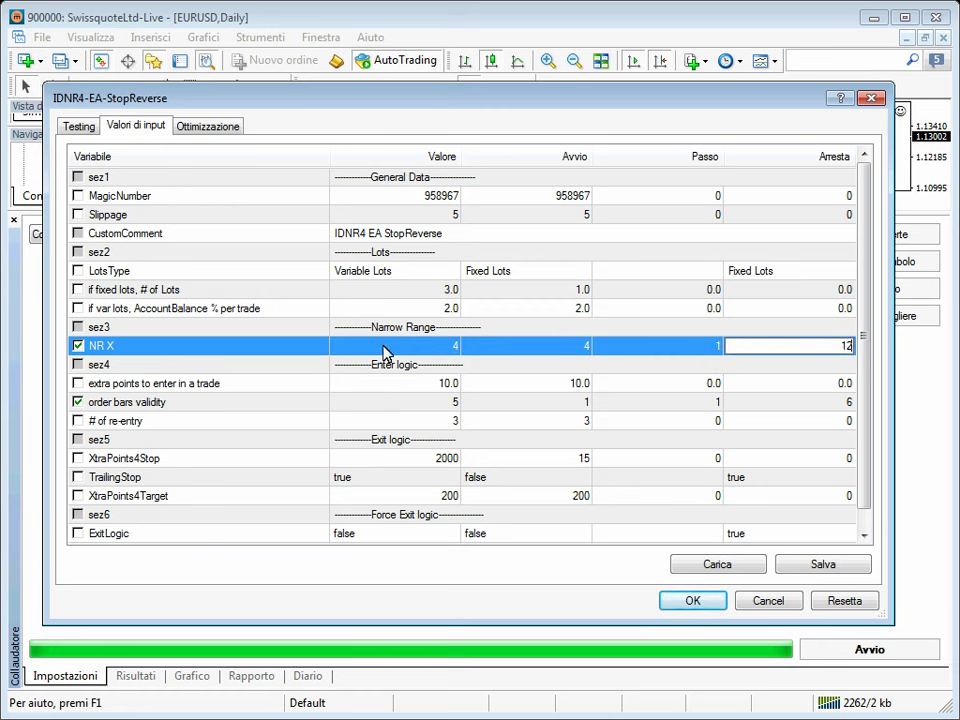
{"action": "left_click", "coordinate": [78, 347]}
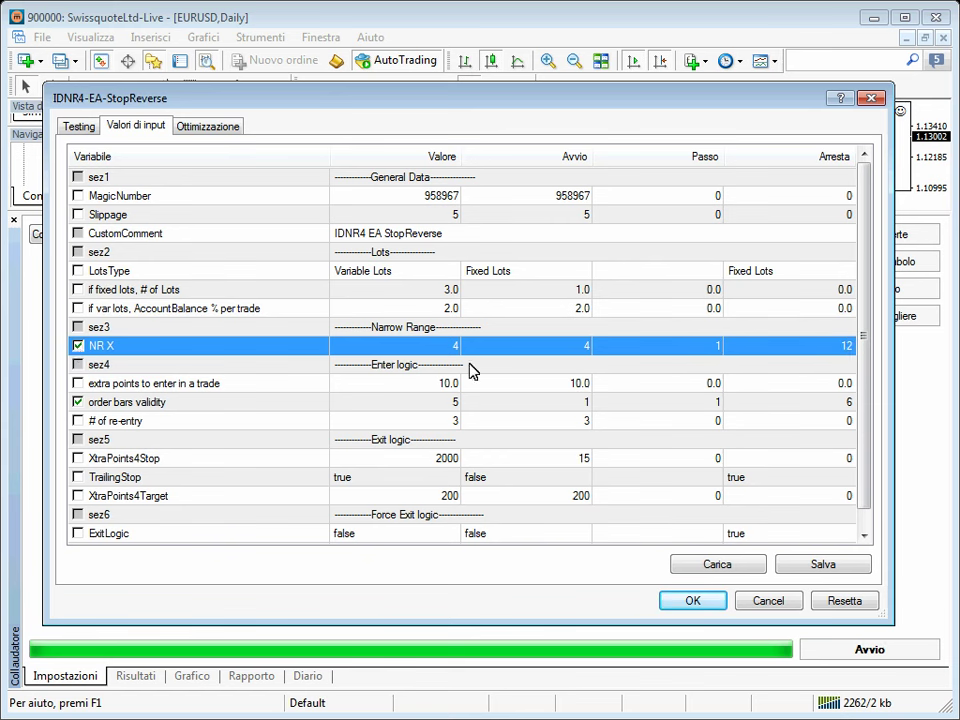
{"action": "left_click", "coordinate": [450, 348]}
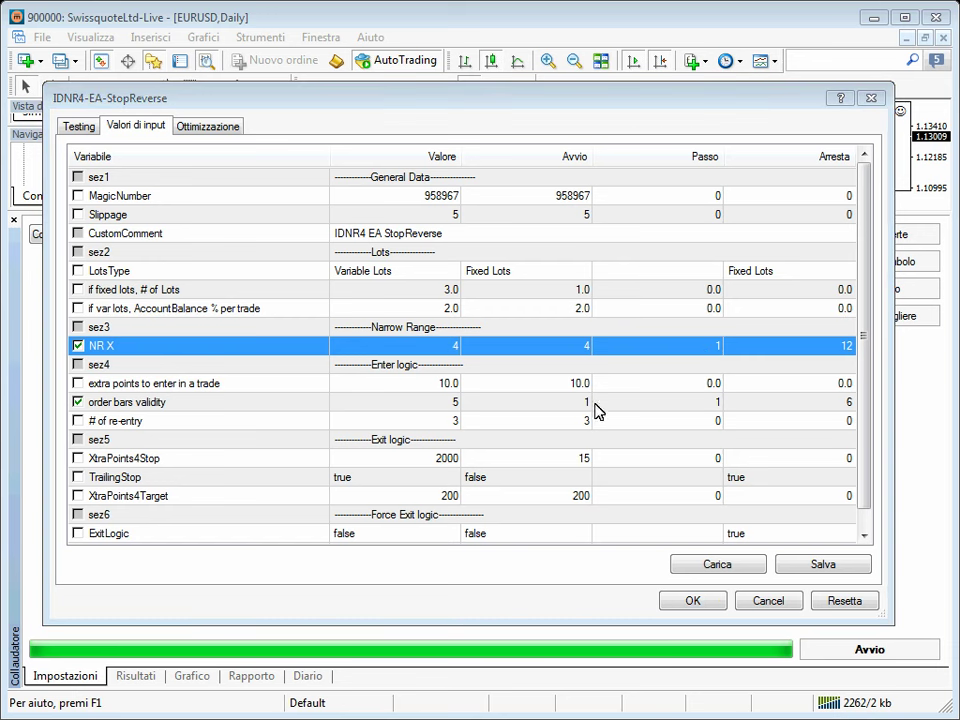
Frame the optimization range columns and the start, step and stop values of NR X on screen, and clear the markings.
{"action": "left_click", "coordinate": [465, 142]}
{"action": "mouse_move", "coordinate": [465, 142]}
{"action": "left_mouse_down"}
{"action": "mouse_move", "coordinate": [851, 489]}
{"action": "mouse_move", "coordinate": [870, 527]}
{"action": "left_mouse_up"}
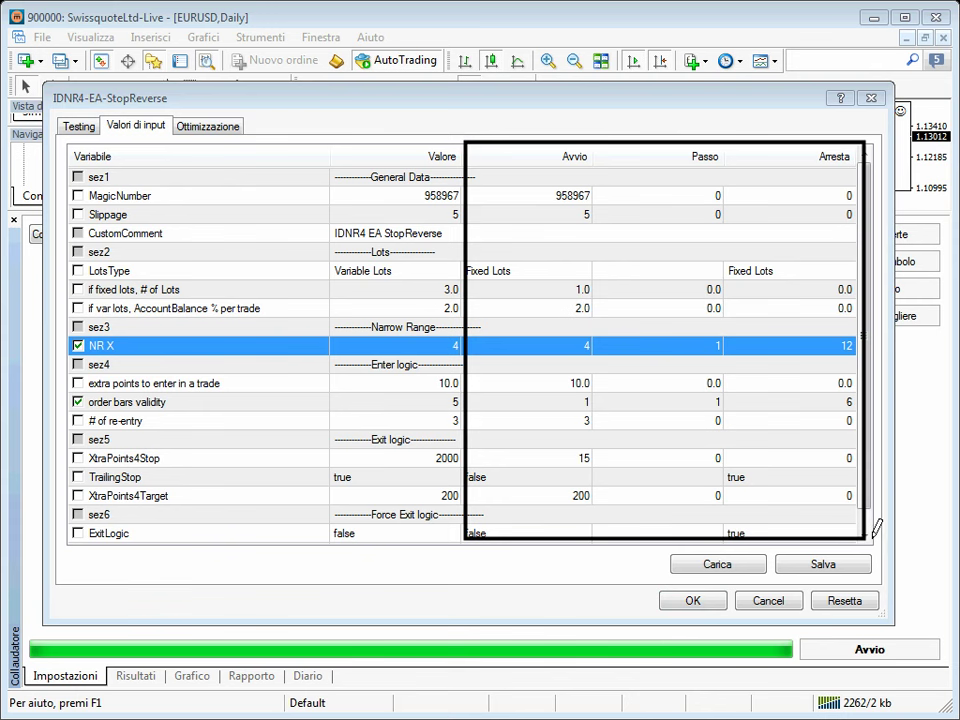
{"action": "left_click_drag", "start_coordinate": [571, 333], "coordinate": [604, 358]}
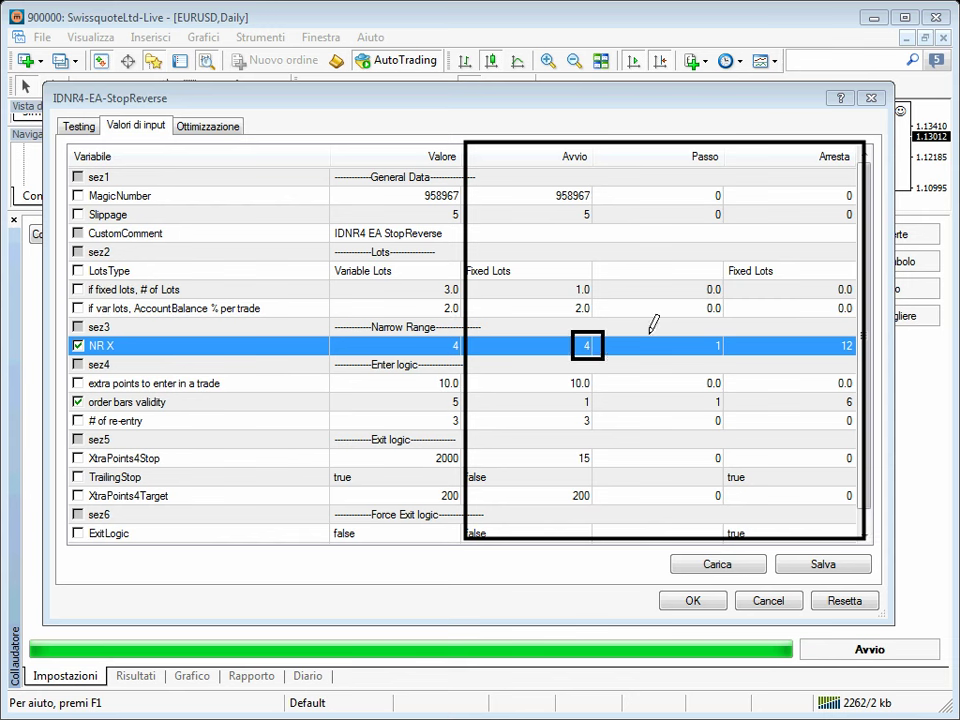
{"action": "left_click_drag", "start_coordinate": [710, 333], "coordinate": [729, 367]}
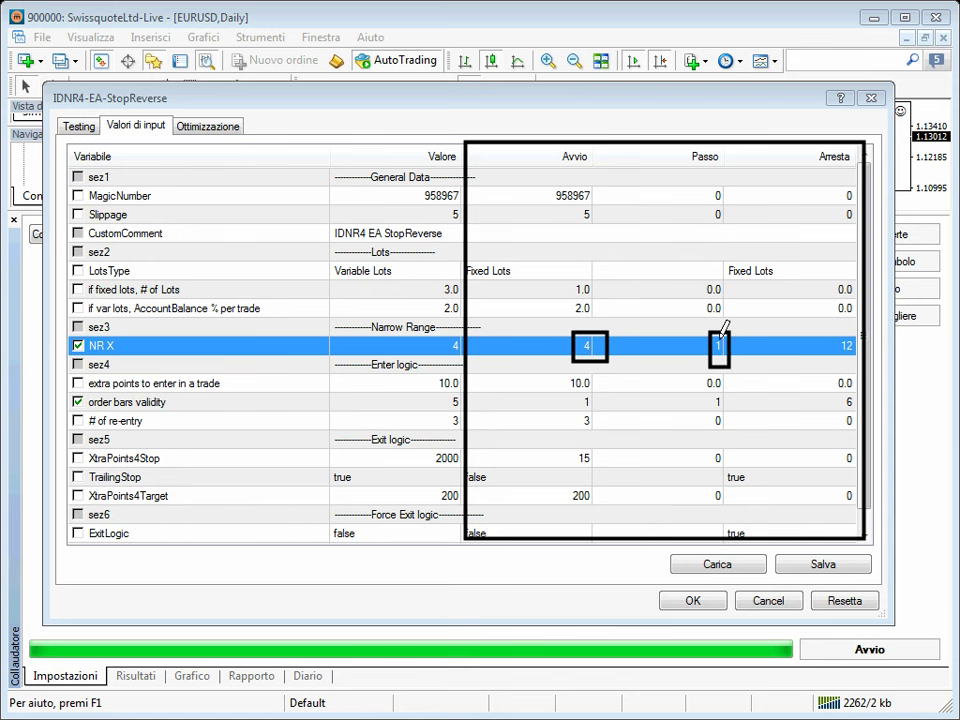
{"action": "left_click_drag", "start_coordinate": [828, 333], "coordinate": [860, 361]}
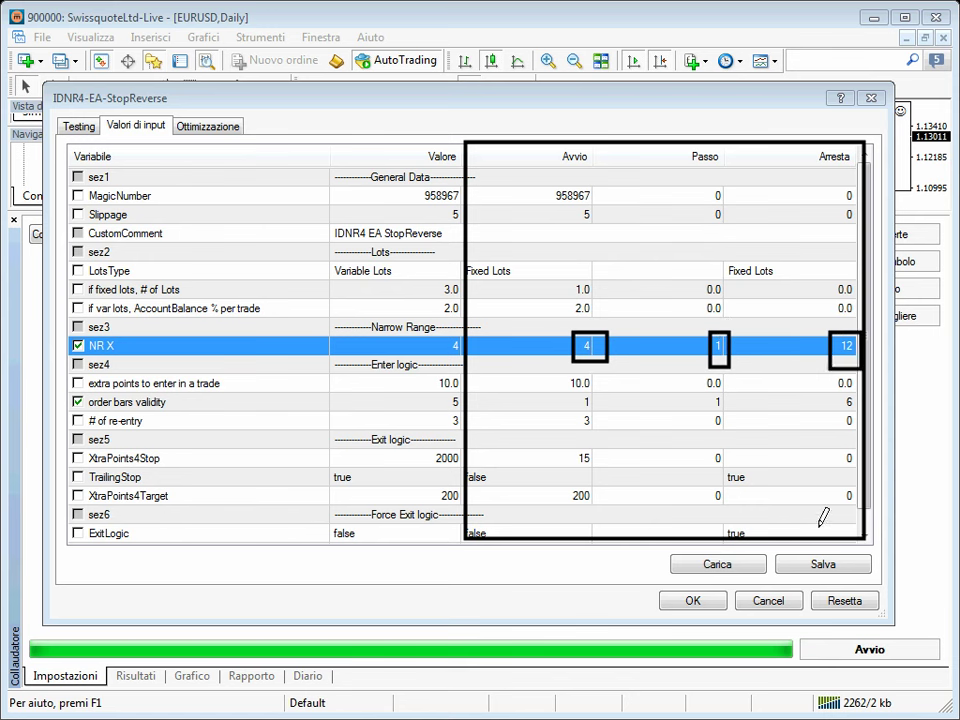
{"action": "key", "text": "Escape"}
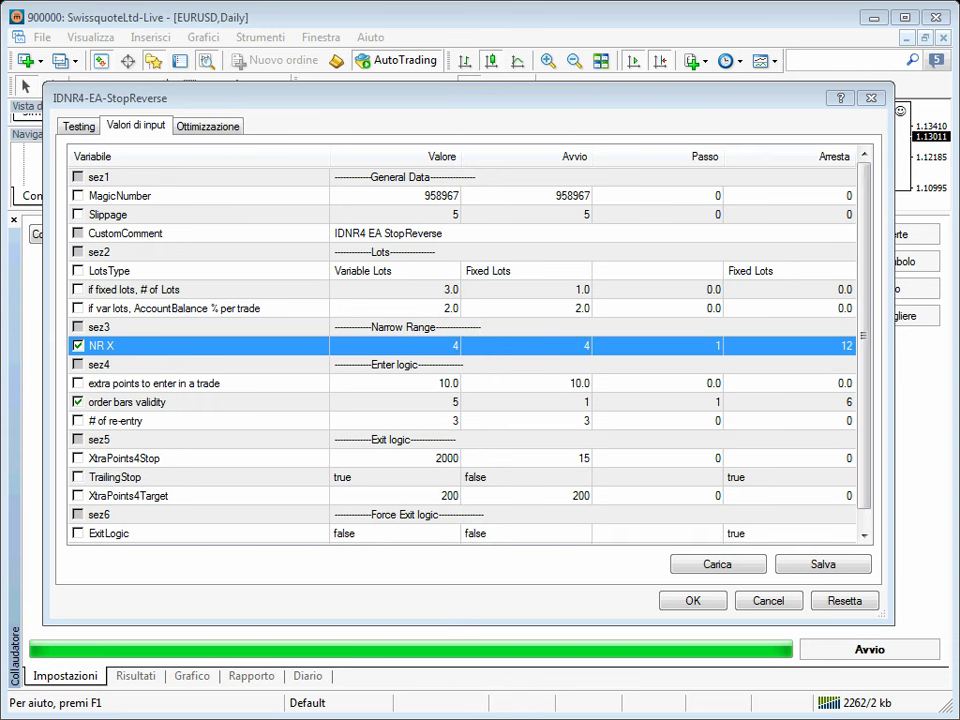
Exclude order bars validity from the optimization, keep only NR X selected, and accept the expert's input values.
{"action": "left_click", "coordinate": [78, 421]}
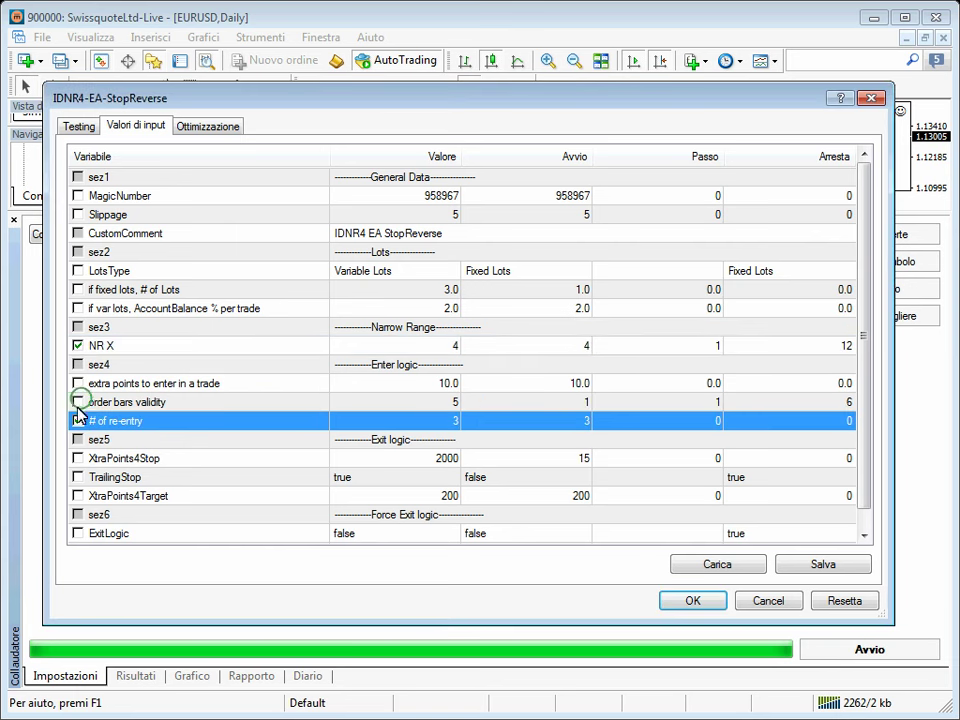
{"action": "left_click", "coordinate": [78, 421]}
{"action": "left_click", "coordinate": [78, 421]}
{"action": "left_click", "coordinate": [80, 402]}
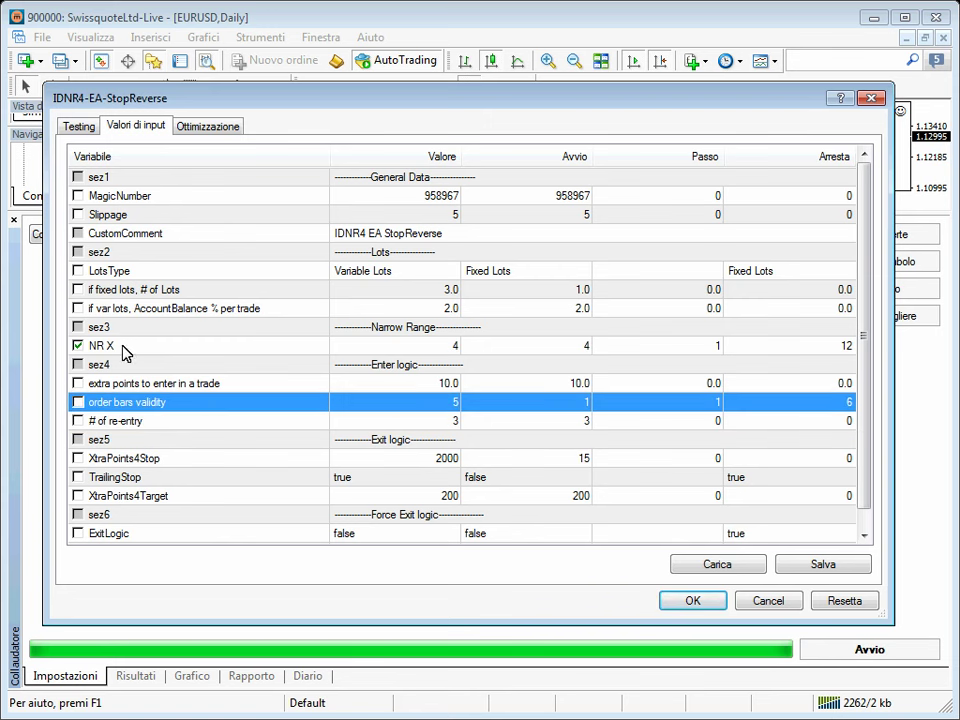
{"action": "left_click", "coordinate": [80, 346]}
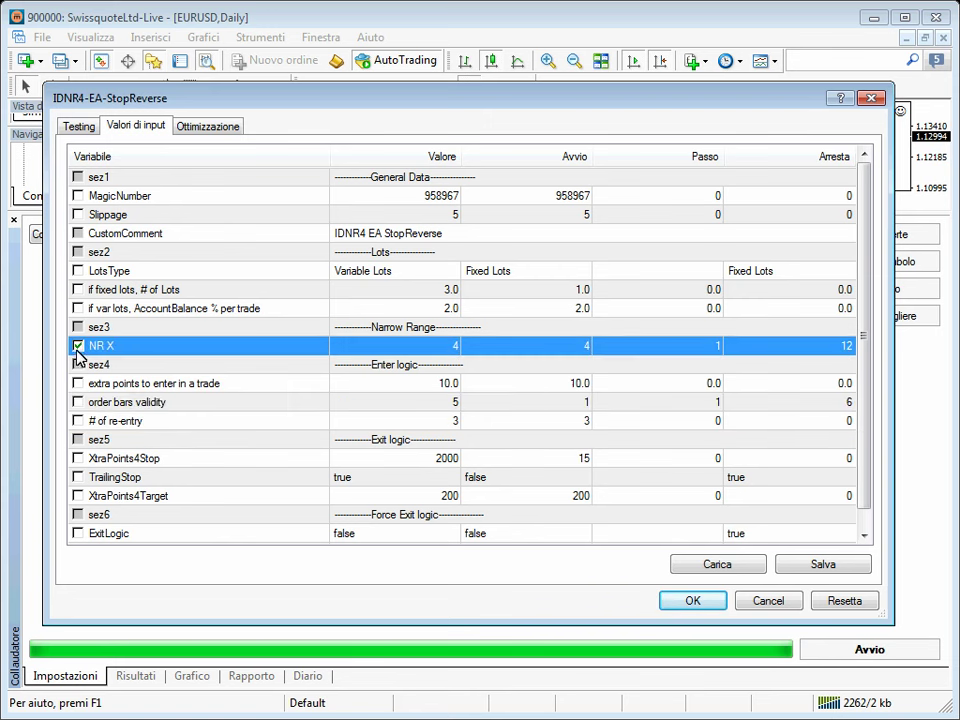
{"action": "left_click", "coordinate": [698, 600]}
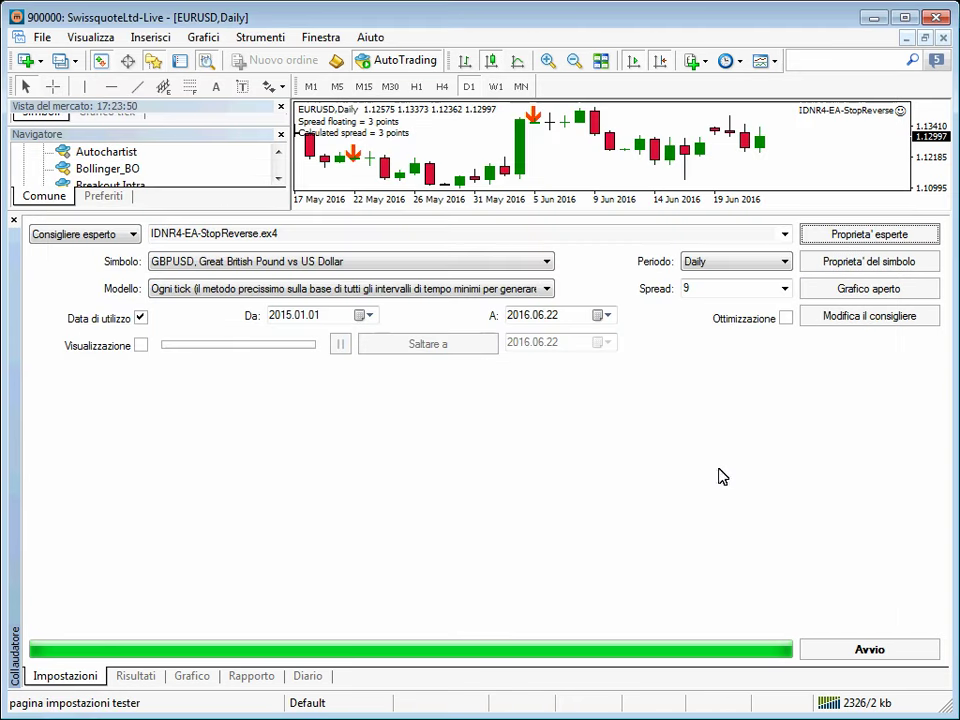
Enable optimization in the tester and start the run for IDNR4-EA-StopReverse on GBPUSD Daily.
{"action": "left_click", "coordinate": [786, 319]}
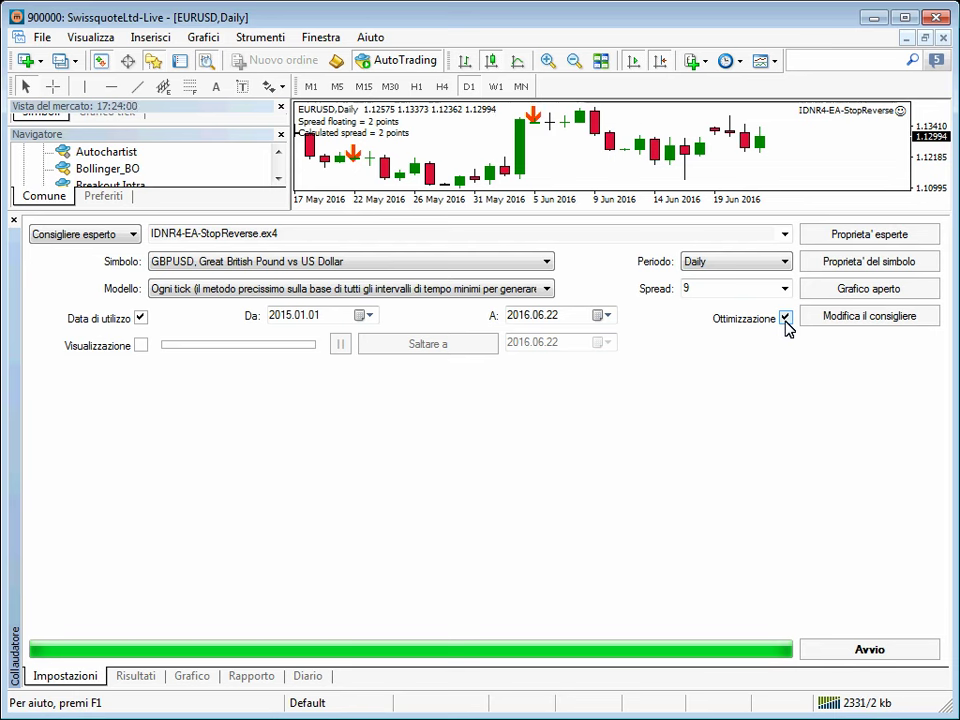
{"action": "left_click", "coordinate": [864, 231]}
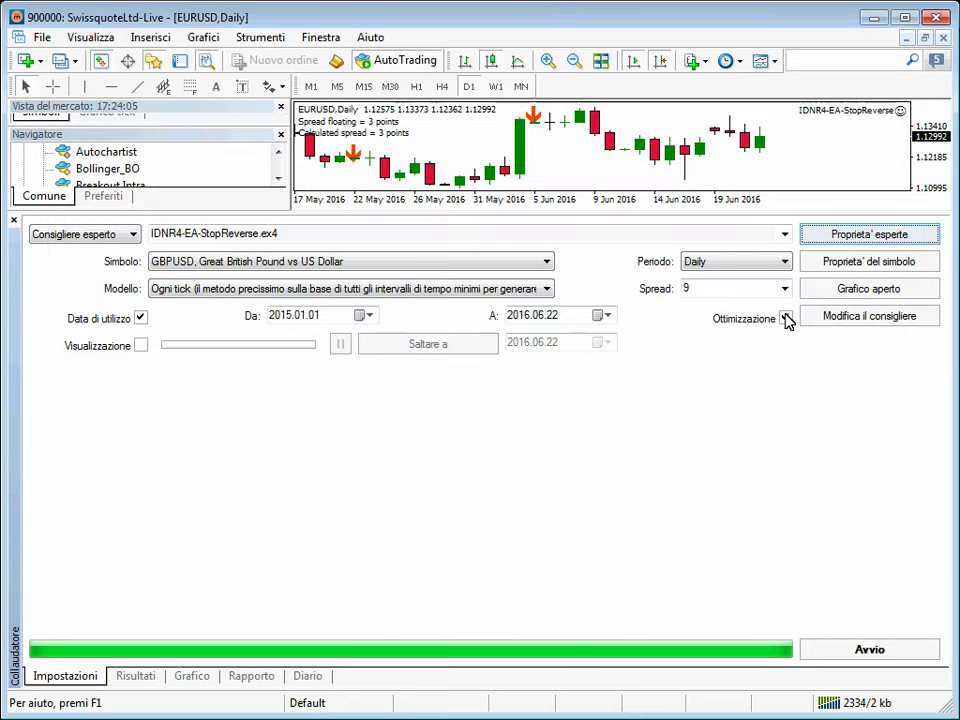
{"action": "left_click", "coordinate": [879, 650]}
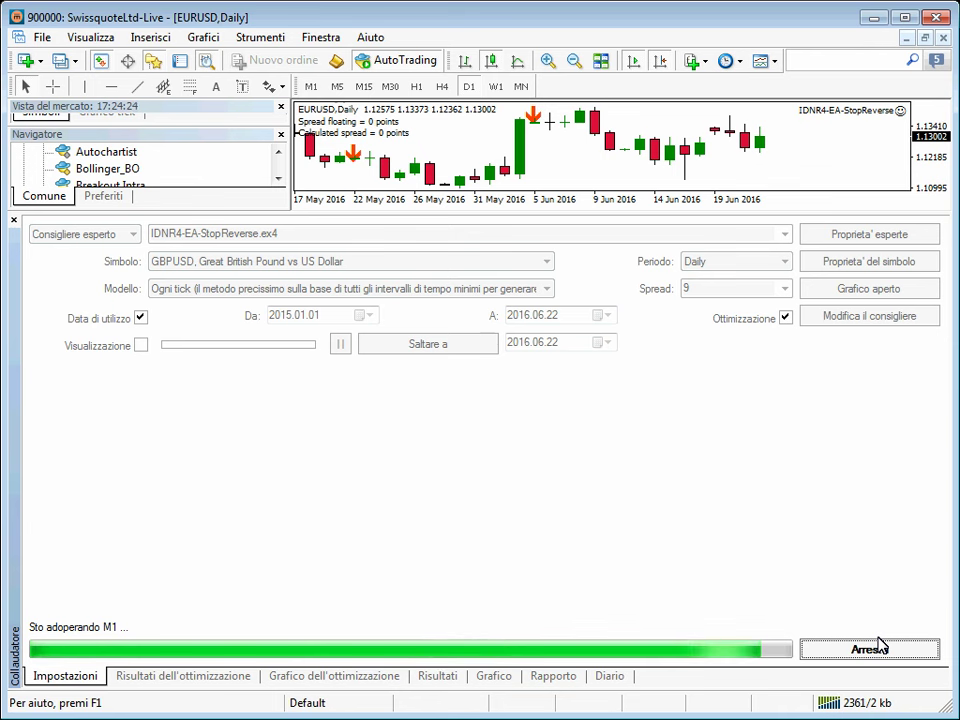
Check the running optimization's results list, its graph and its progress.
{"action": "left_click", "coordinate": [224, 677]}
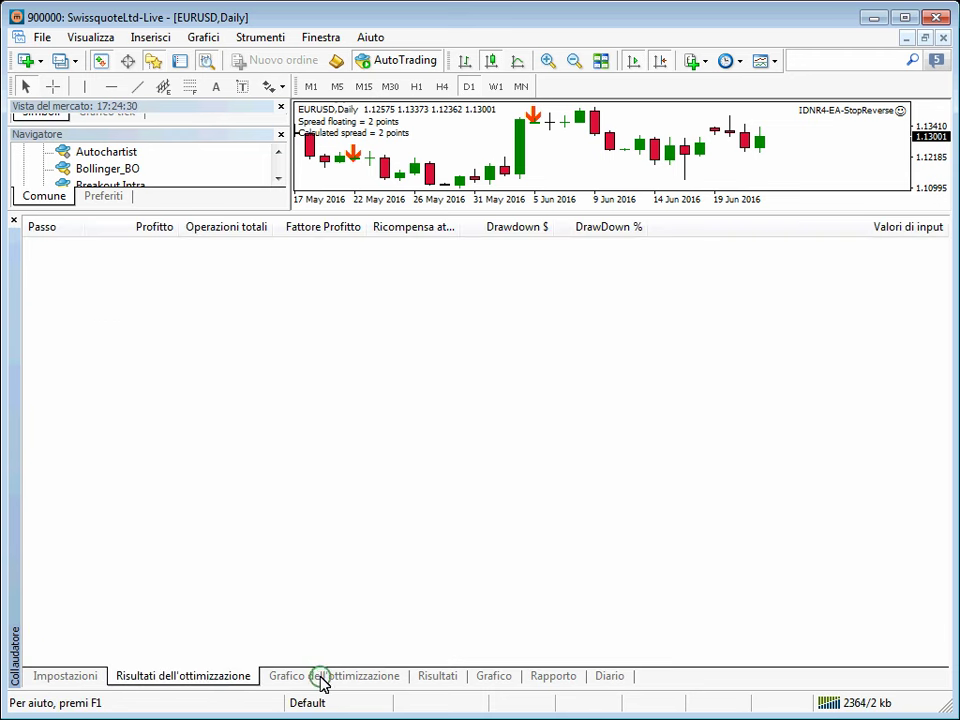
{"action": "left_click", "coordinate": [320, 679]}
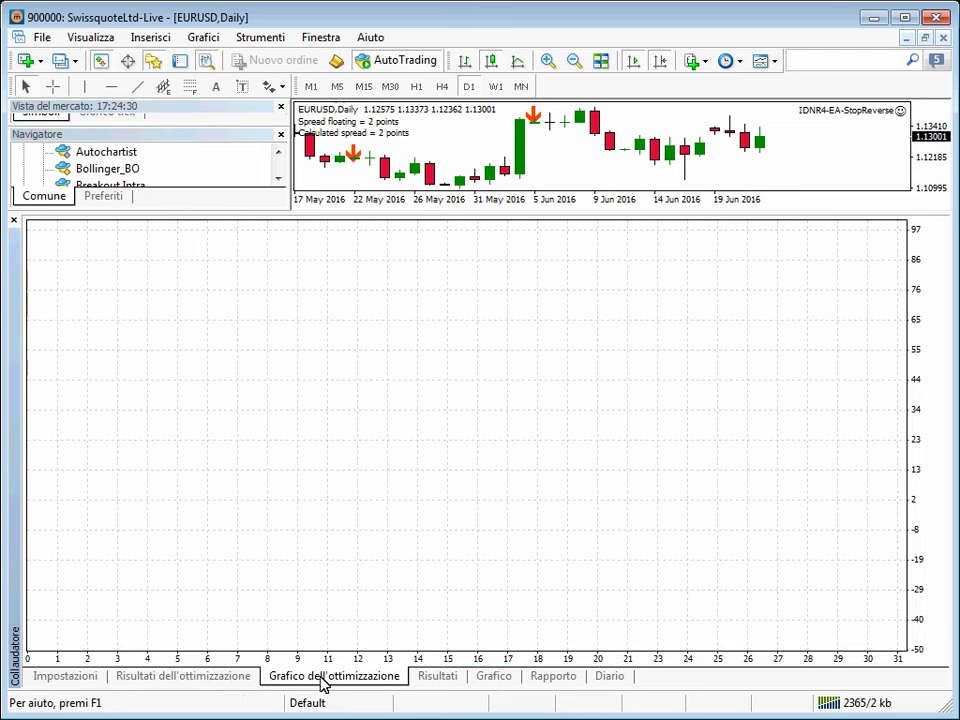
{"action": "left_click", "coordinate": [68, 680]}
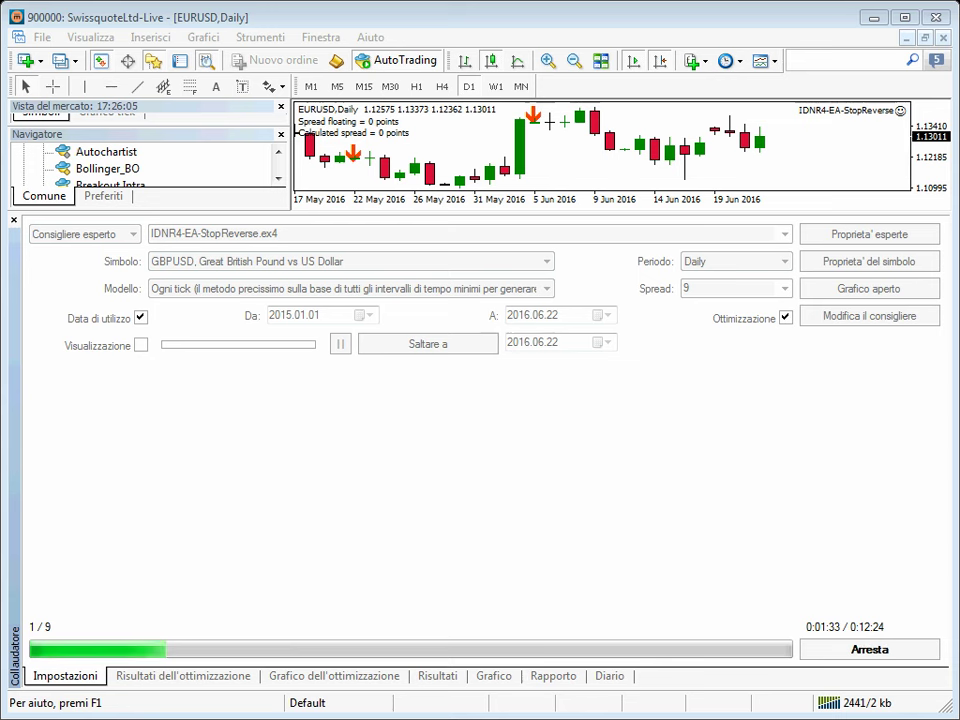
{"action": "left_click", "coordinate": [163, 685]}
{"action": "left_click", "coordinate": [63, 675]}
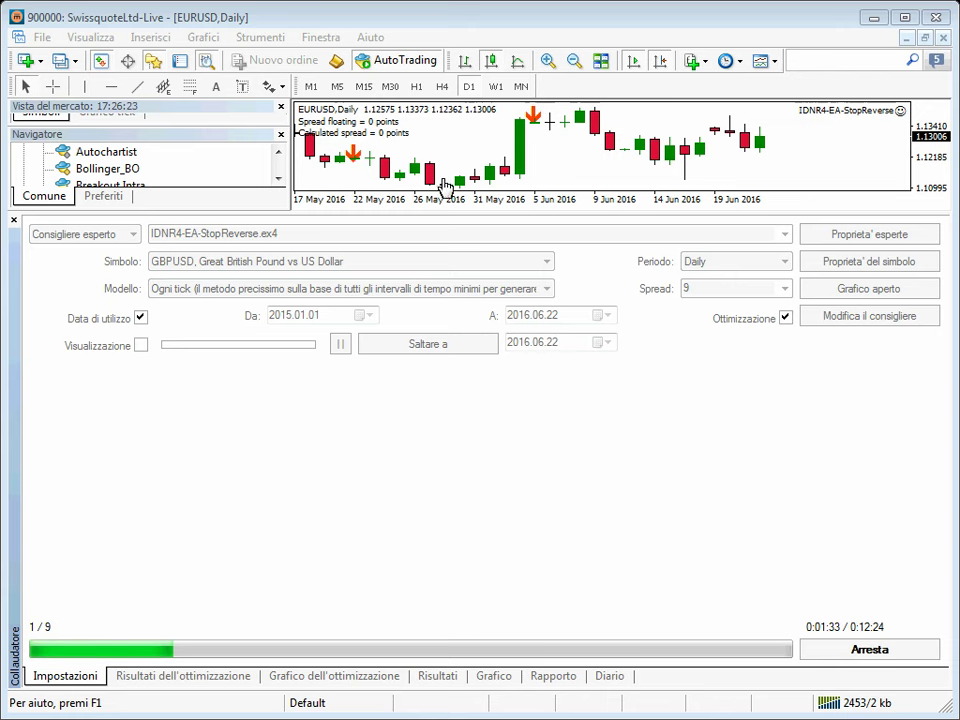
Switch to Windows Photo Viewer, view the dax-set inputs and the dax-all balance graph, and return to MetaTrader 4.
{"action": "key", "text": "alt+Tab"}
{"action": "double_click", "coordinate": [470, 283]}
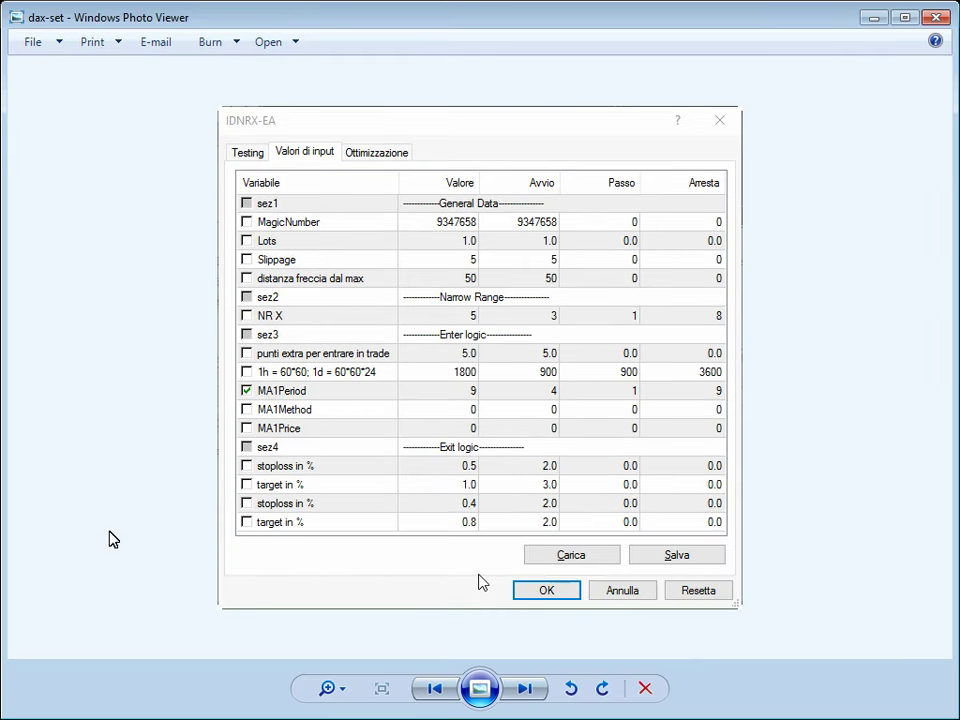
{"action": "key", "text": "Left"}
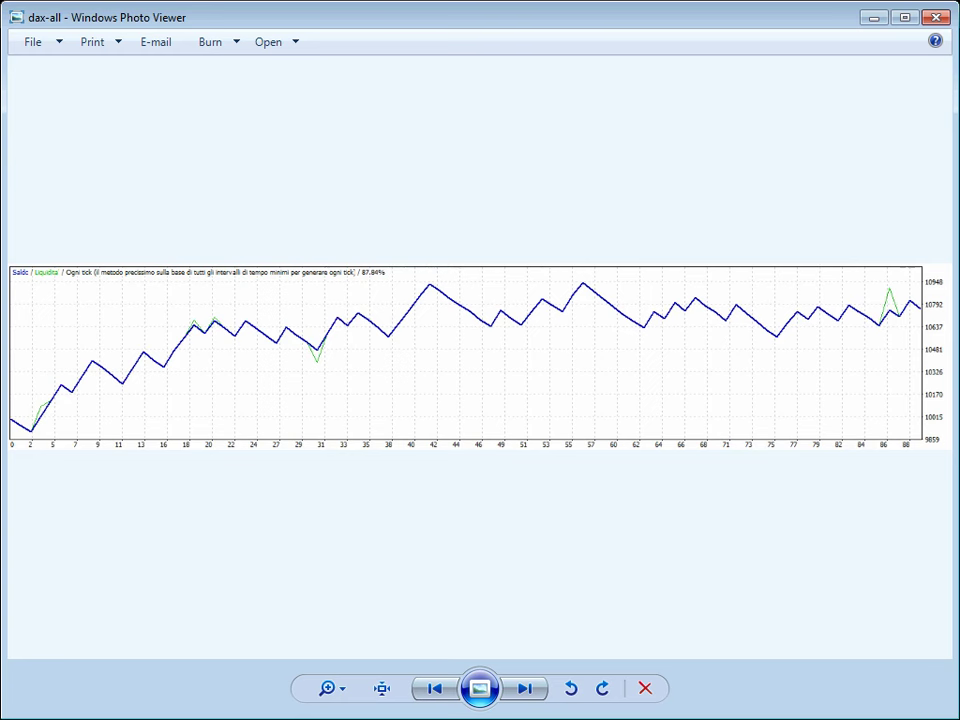
{"action": "key", "text": "alt+Tab"}
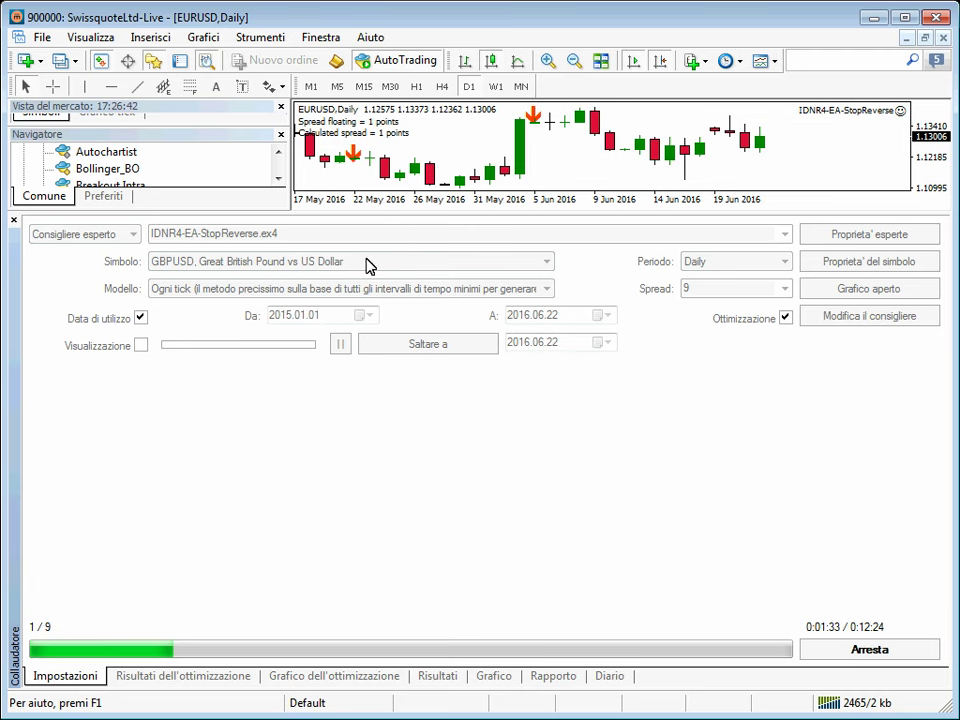
Drop IDNR4-EA-MovingAverage onto the EURUSD Daily chart, review its input values and close its properties without applying them.
{"action": "right_click", "coordinate": [386, 190]}
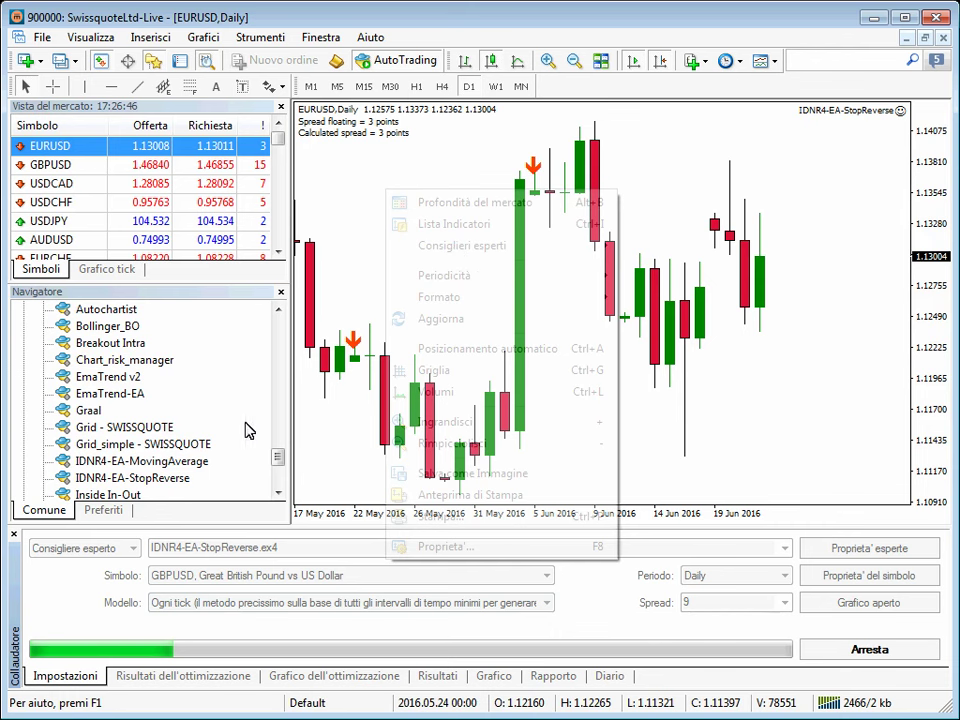
{"action": "left_click_drag", "start_coordinate": [283, 386], "coordinate": [360, 270]}
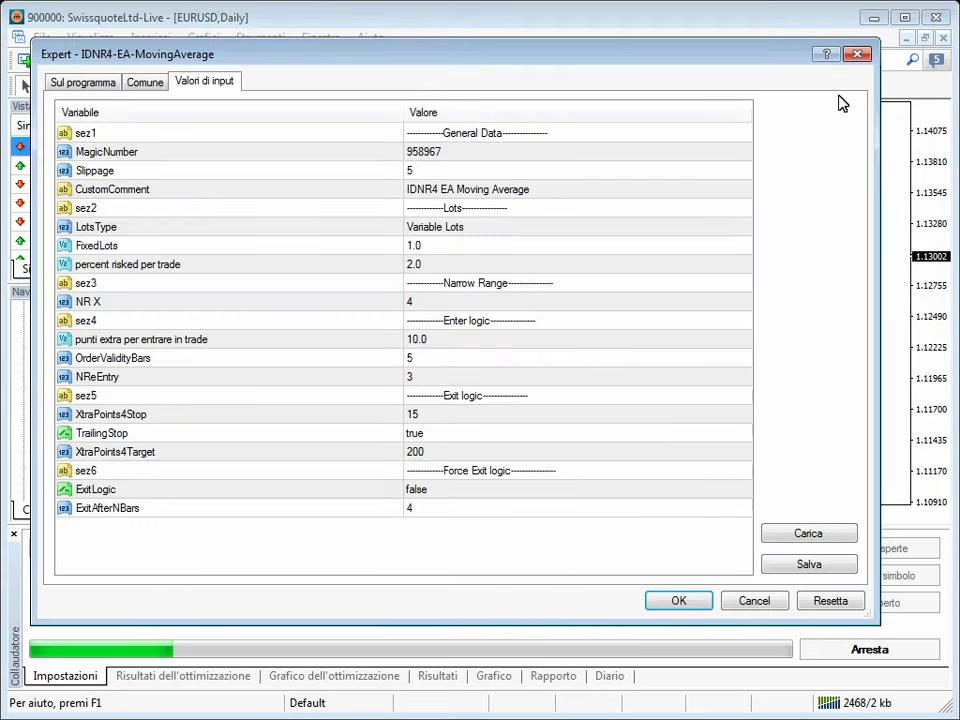
{"action": "left_click", "coordinate": [858, 54]}
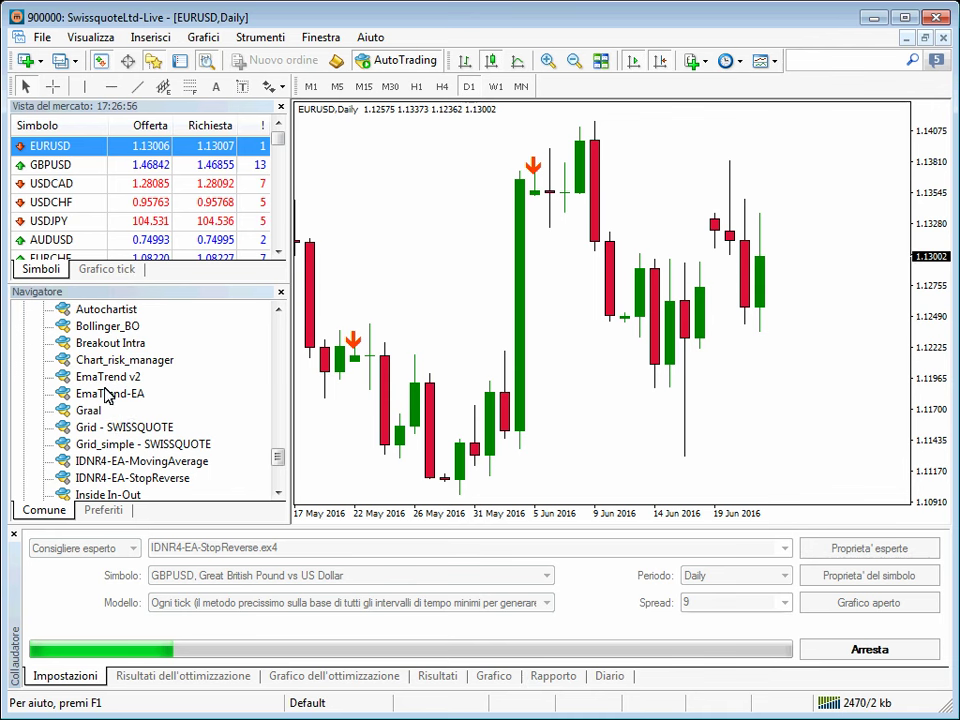
Add the Custom Moving Averages indicator to the EURUSD Daily chart with period 6, the Simple method and a red line.
{"action": "scroll", "coordinate": [137, 403], "scroll_direction": "up", "scroll_amount": 10}
{"action": "left_click", "coordinate": [150, 380]}
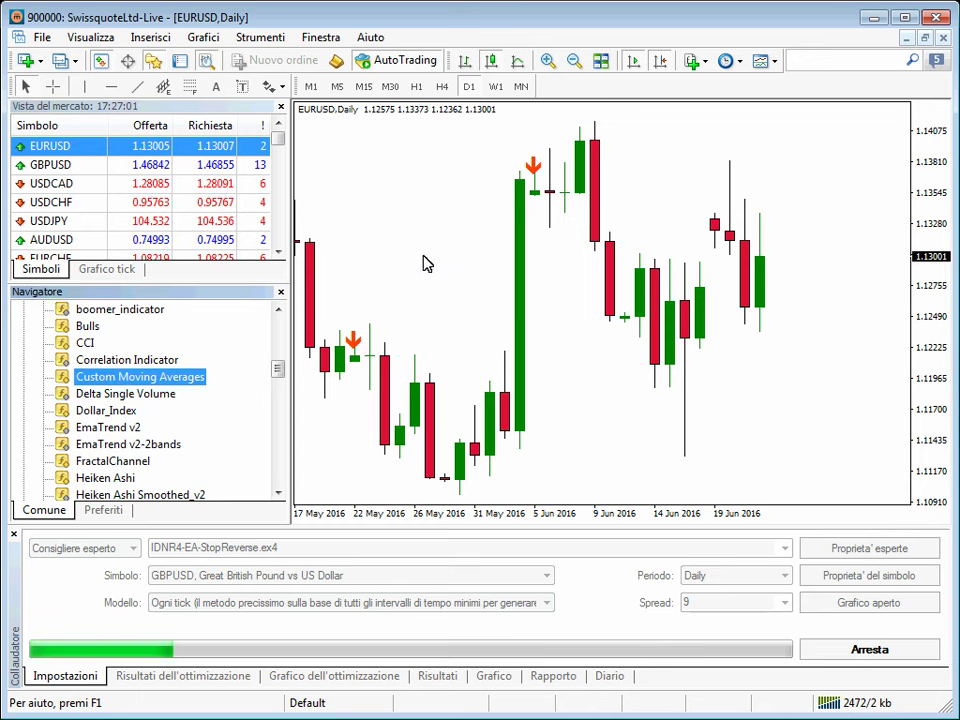
{"action": "key", "text": "Return"}
{"action": "left_click", "coordinate": [530, 203]}
{"action": "left_click", "coordinate": [530, 203]}
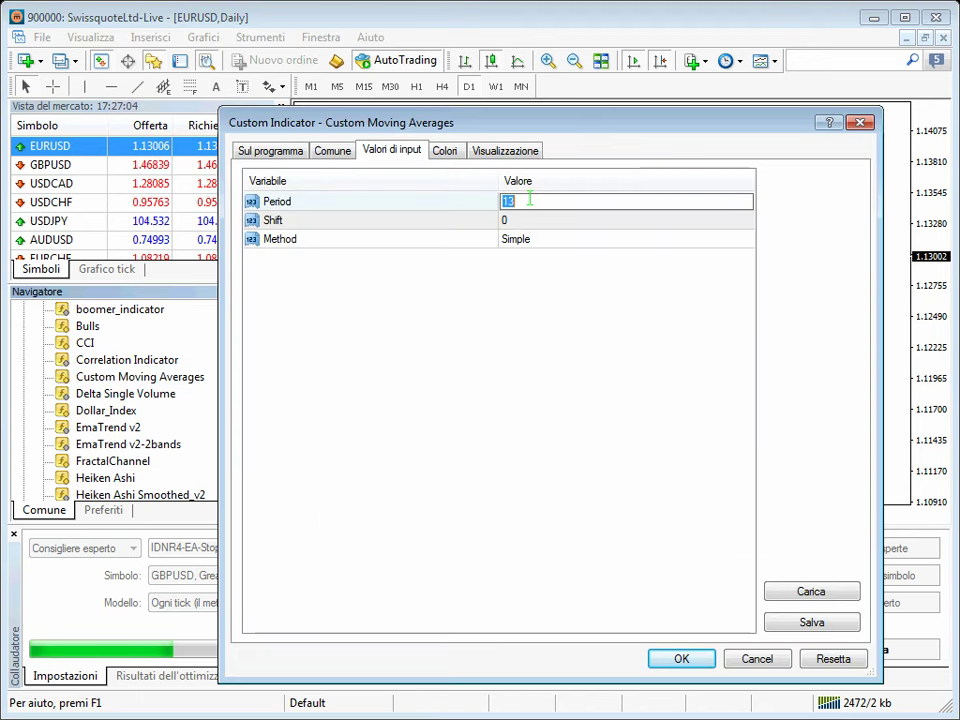
{"action": "type", "text": "6"}
{"action": "left_click", "coordinate": [513, 244]}
{"action": "left_click", "coordinate": [514, 246]}
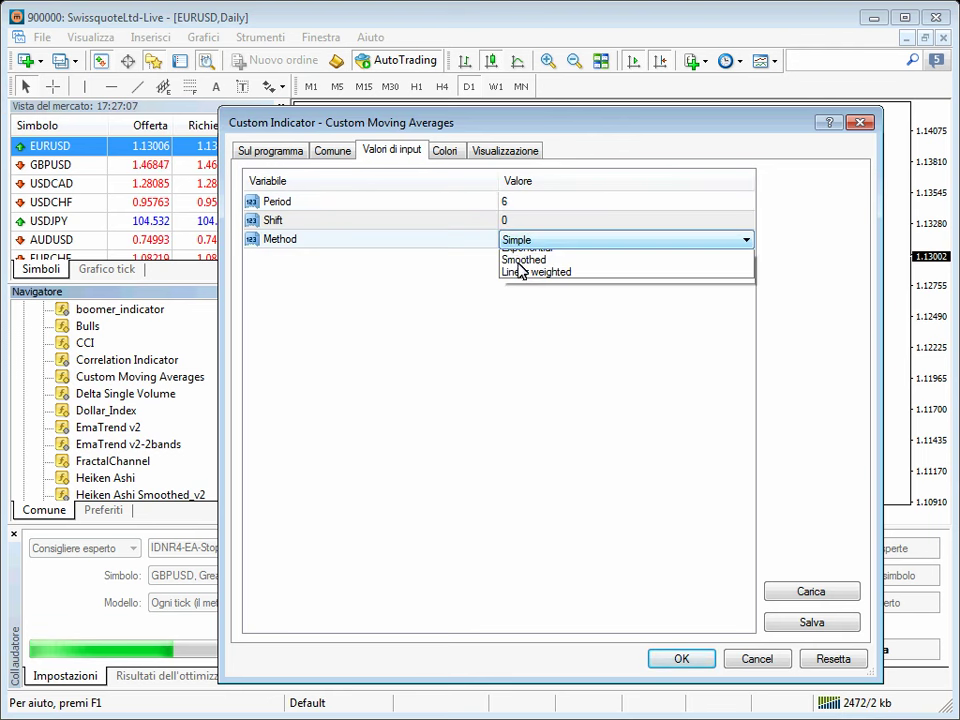
{"action": "left_click", "coordinate": [515, 246]}
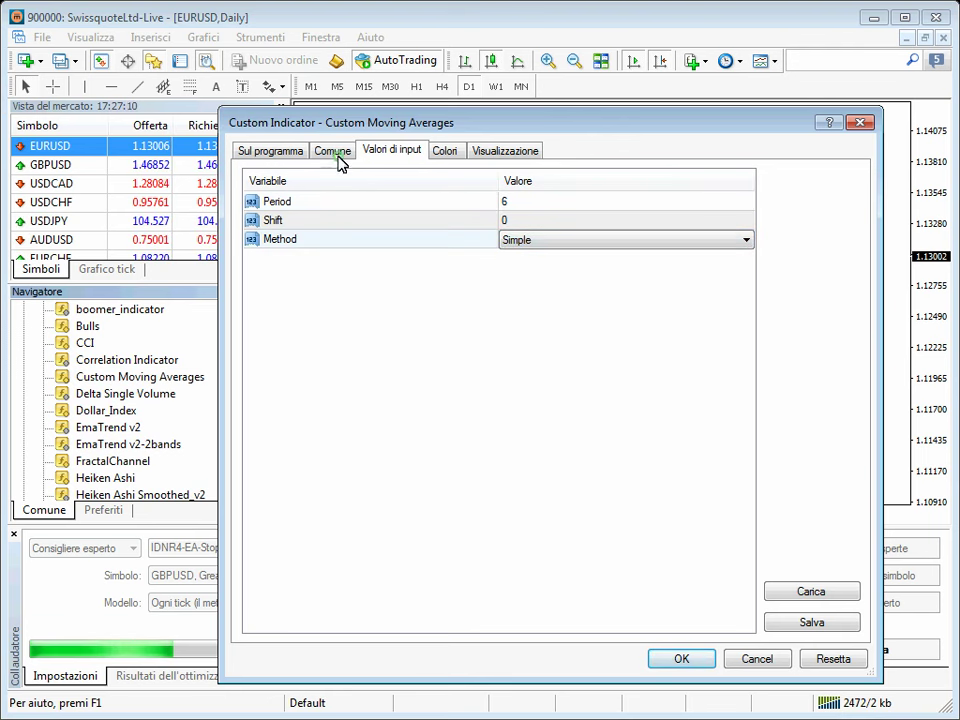
{"action": "left_click", "coordinate": [444, 154]}
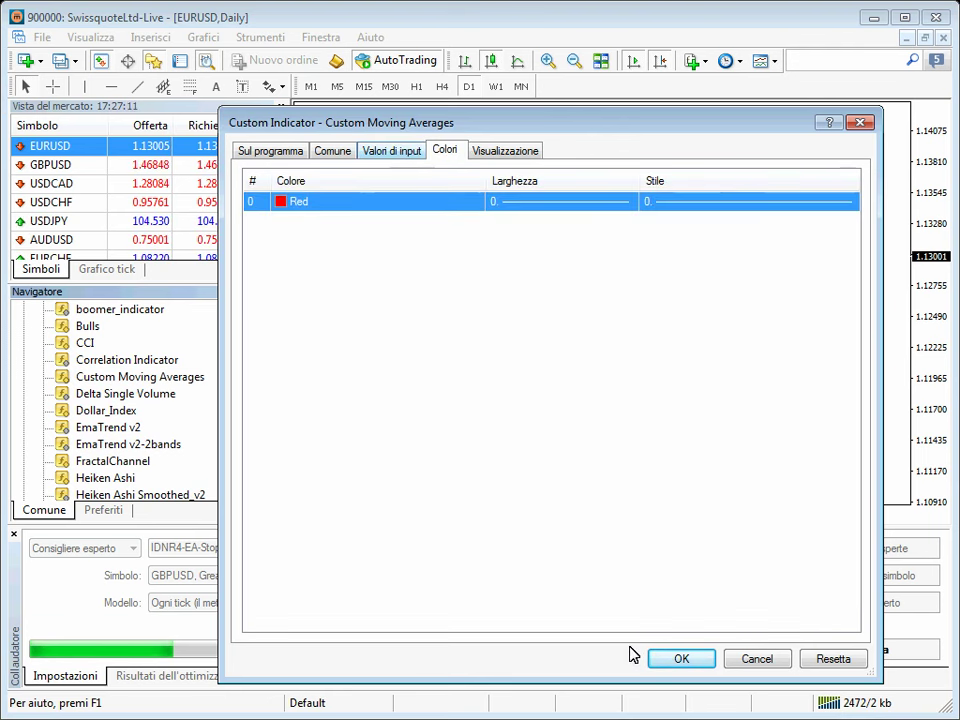
{"action": "left_click", "coordinate": [681, 659]}
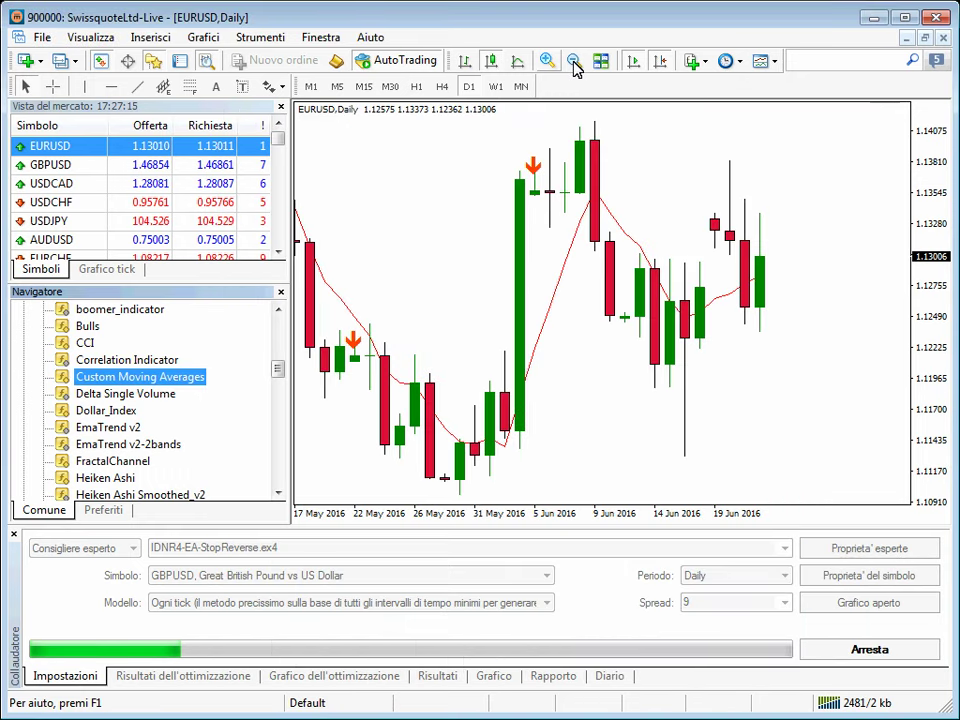
Use the crosshair to examine the sell-arrow candle of 22 May 2016 against the moving average on the EURUSD Daily chart.
{"action": "key", "text": "minus"}
{"action": "left_click", "coordinate": [53, 86]}
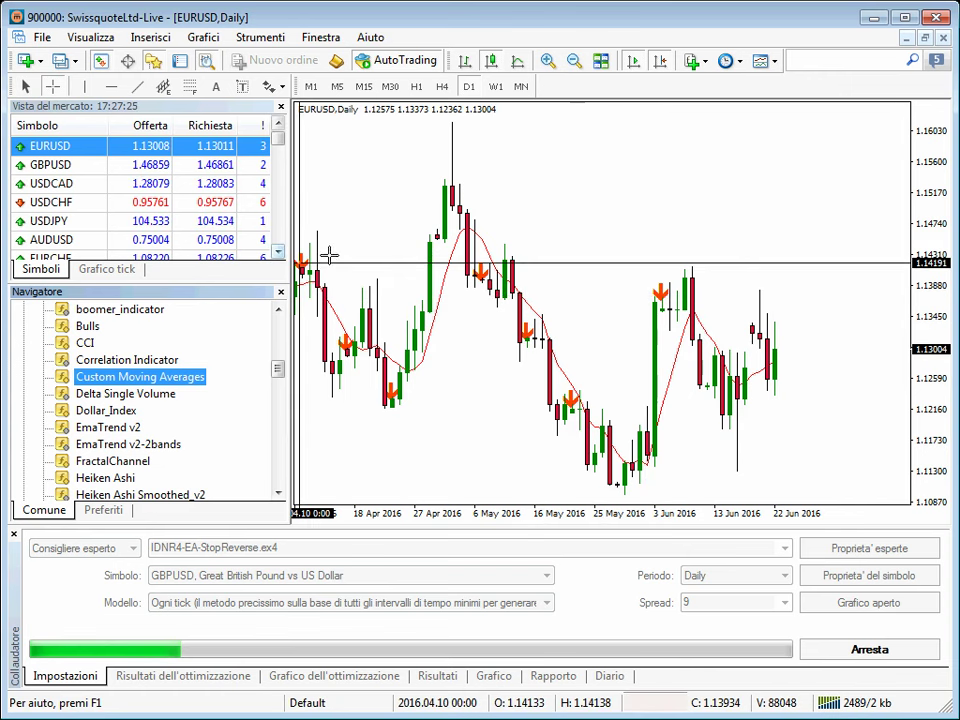
{"action": "left_click", "coordinate": [580, 415]}
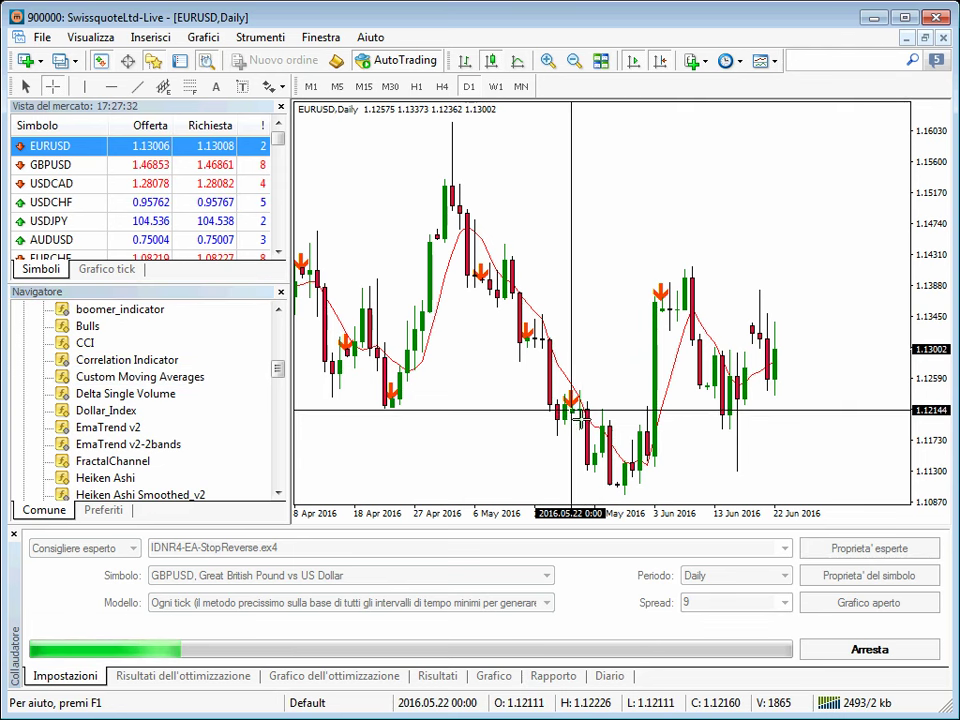
{"action": "left_click", "coordinate": [576, 417]}
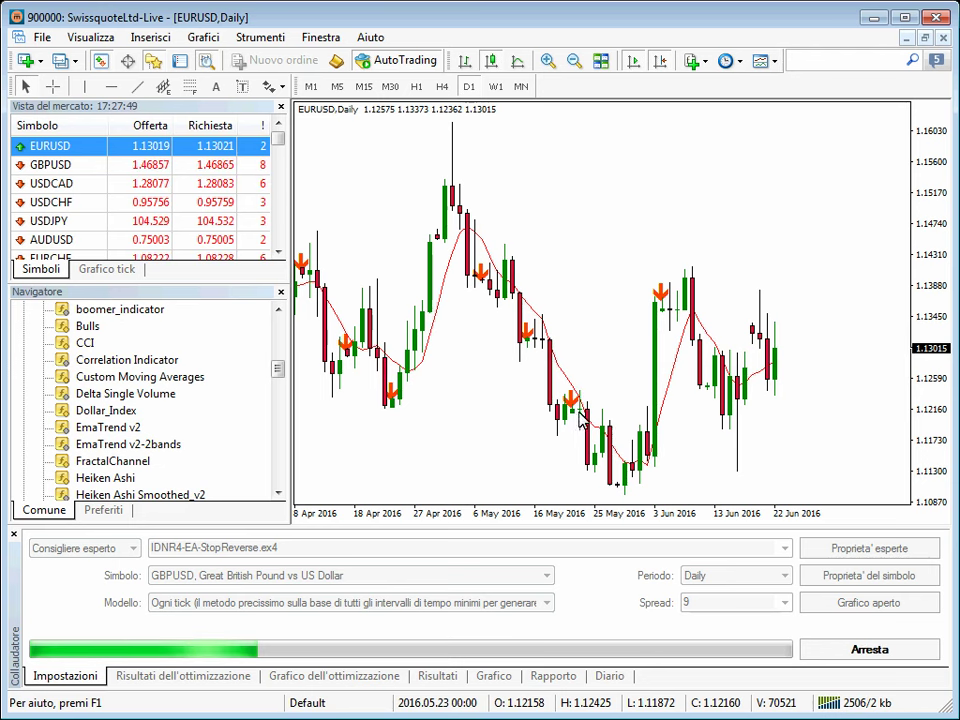
{"action": "mouse_move", "coordinate": [578, 420]}
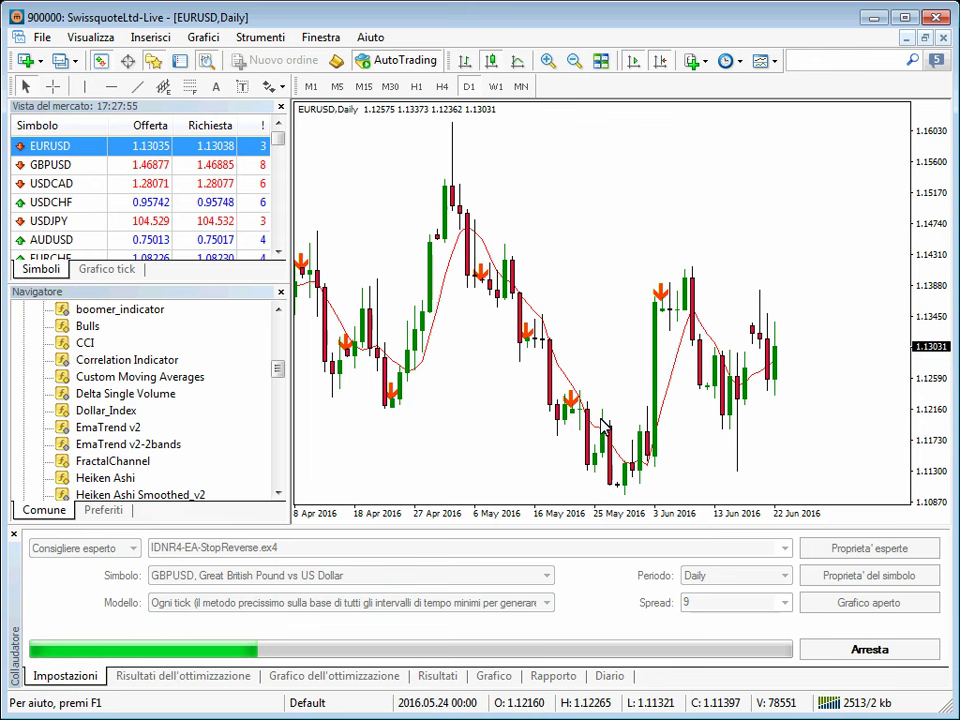
Check the optimization's results and graph again, and return to the tester settings showing its progress.
{"action": "left_click", "coordinate": [215, 677]}
{"action": "left_click", "coordinate": [280, 677]}
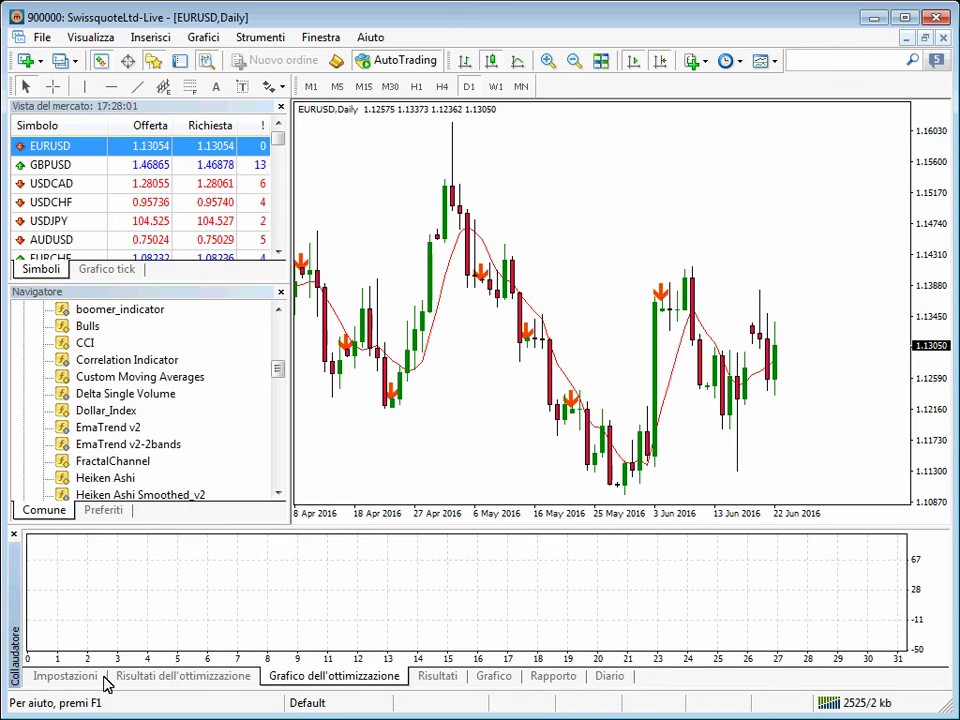
{"action": "left_click", "coordinate": [58, 677]}
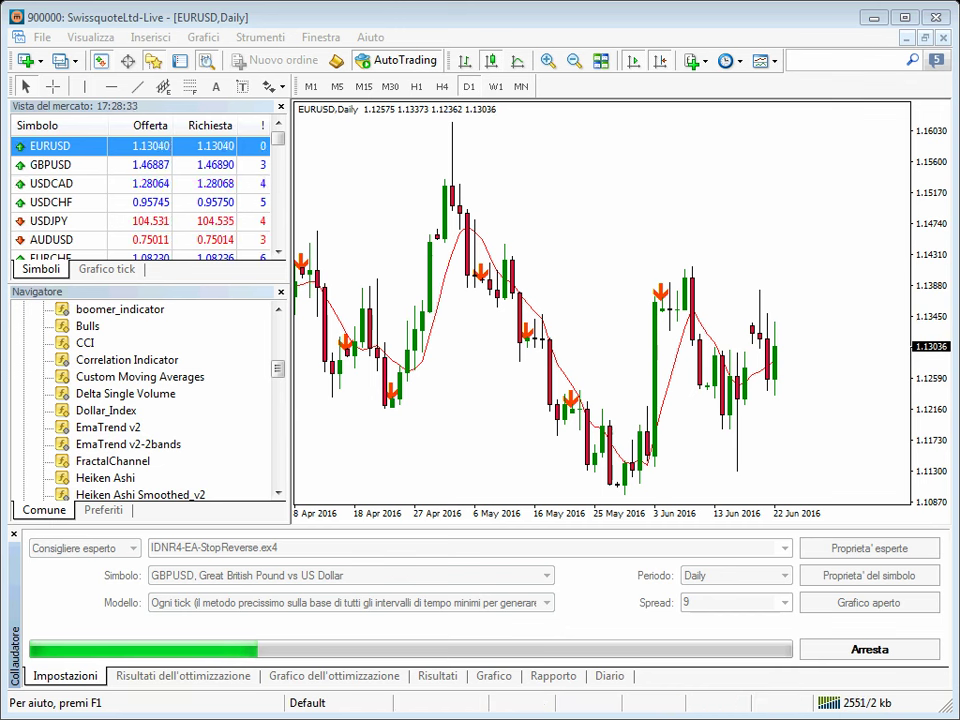
Switch to the IDNRX-EA-MA presentation in PowerPoint and enable editing for the protected file.
{"action": "key", "text": "alt+Tab"}
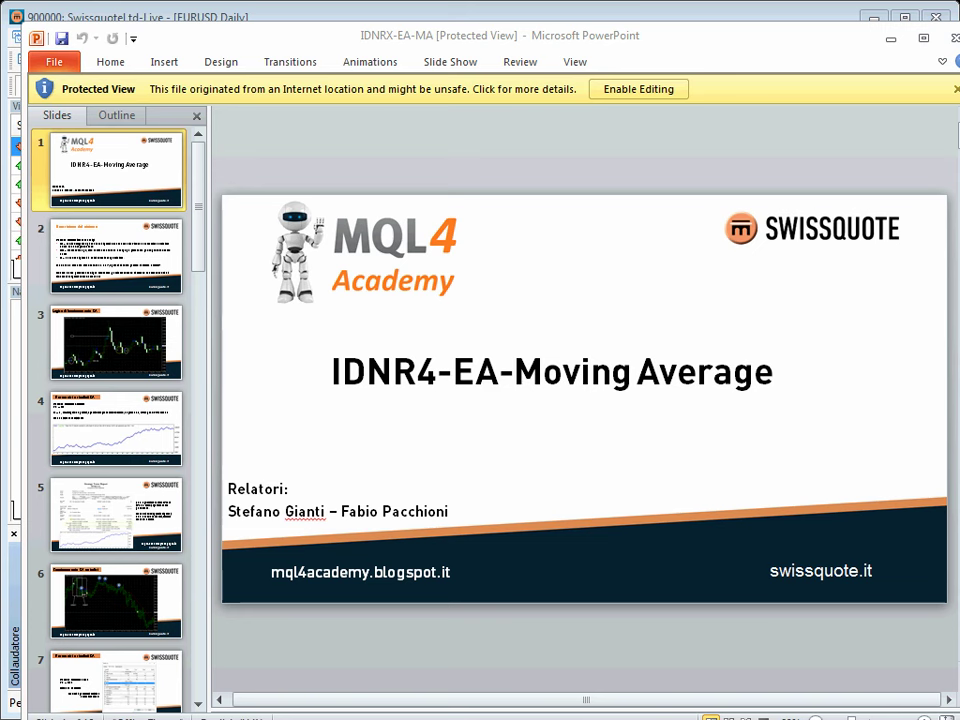
{"action": "left_click", "coordinate": [624, 90]}
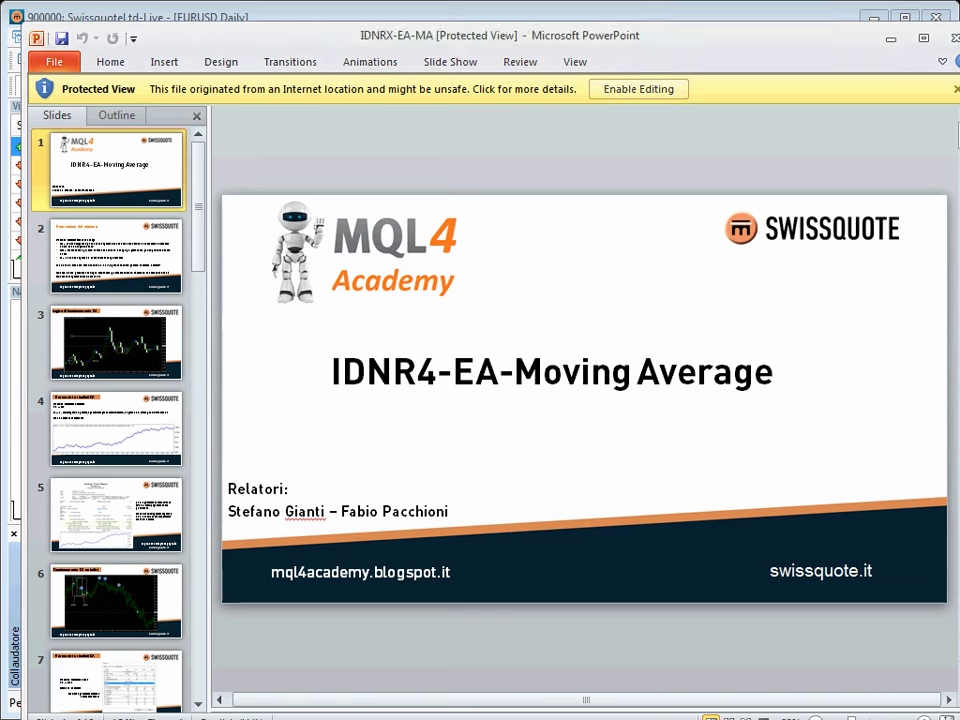